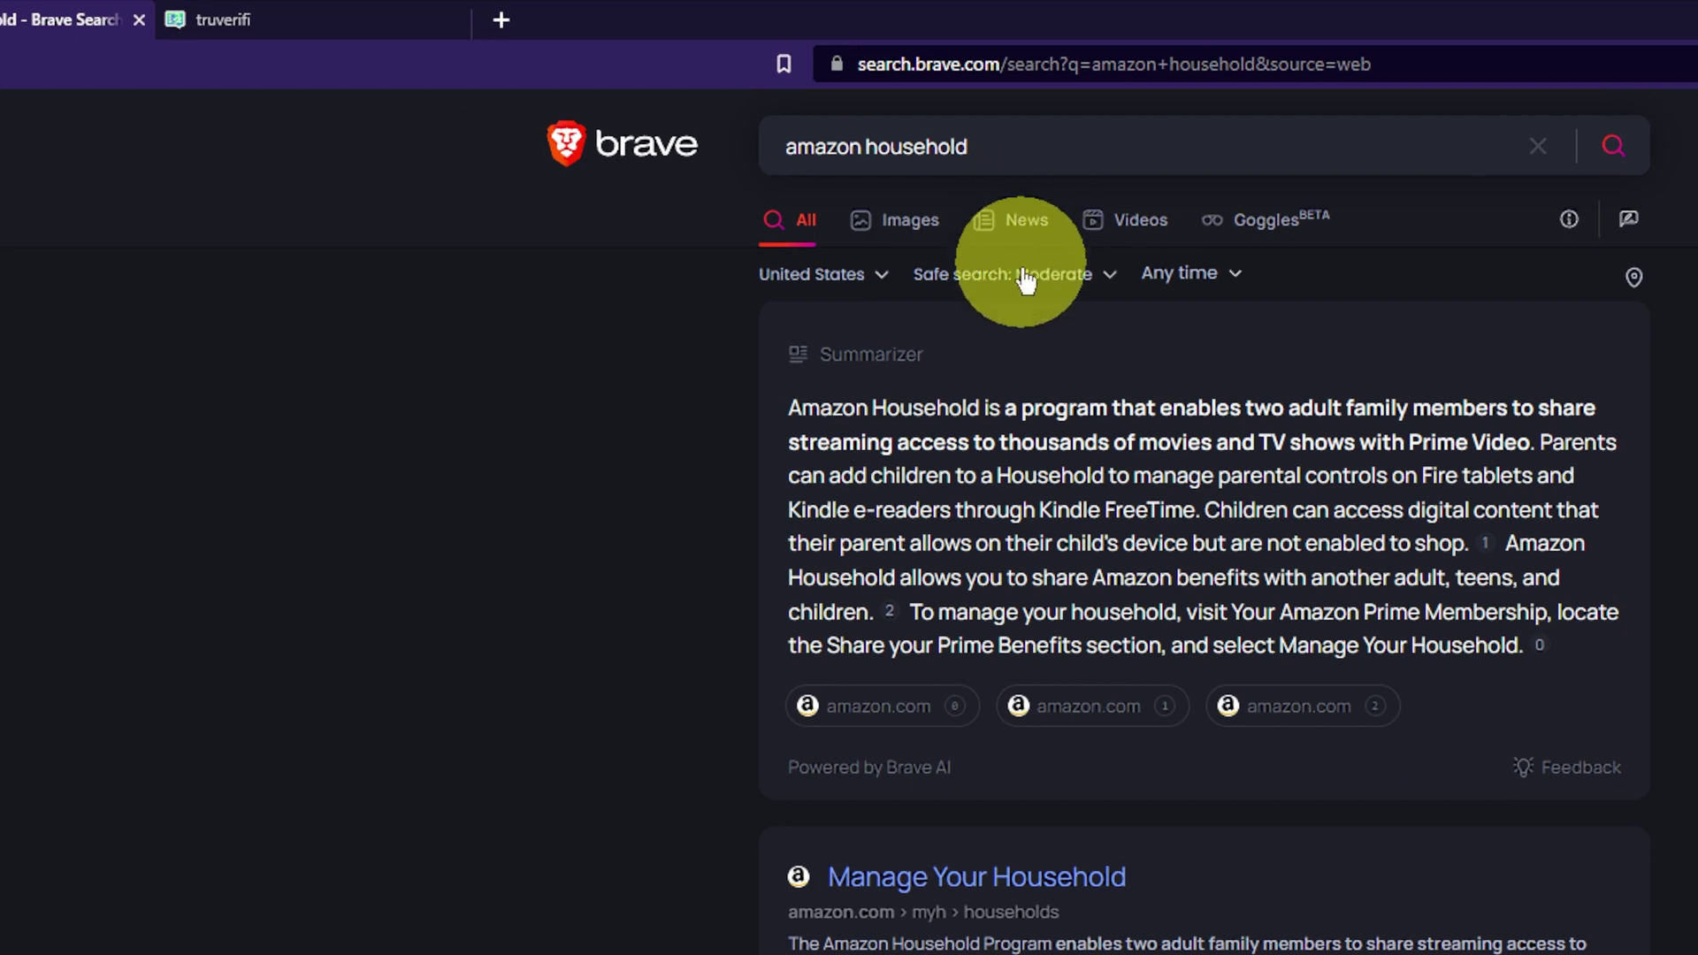
Step: Reach Amazon's 'Your teen' form via Manage Your Household, Add a Teen and Get started
{"action": "scroll", "coordinate": [997, 672], "scroll_direction": "down", "scroll_amount": 2}
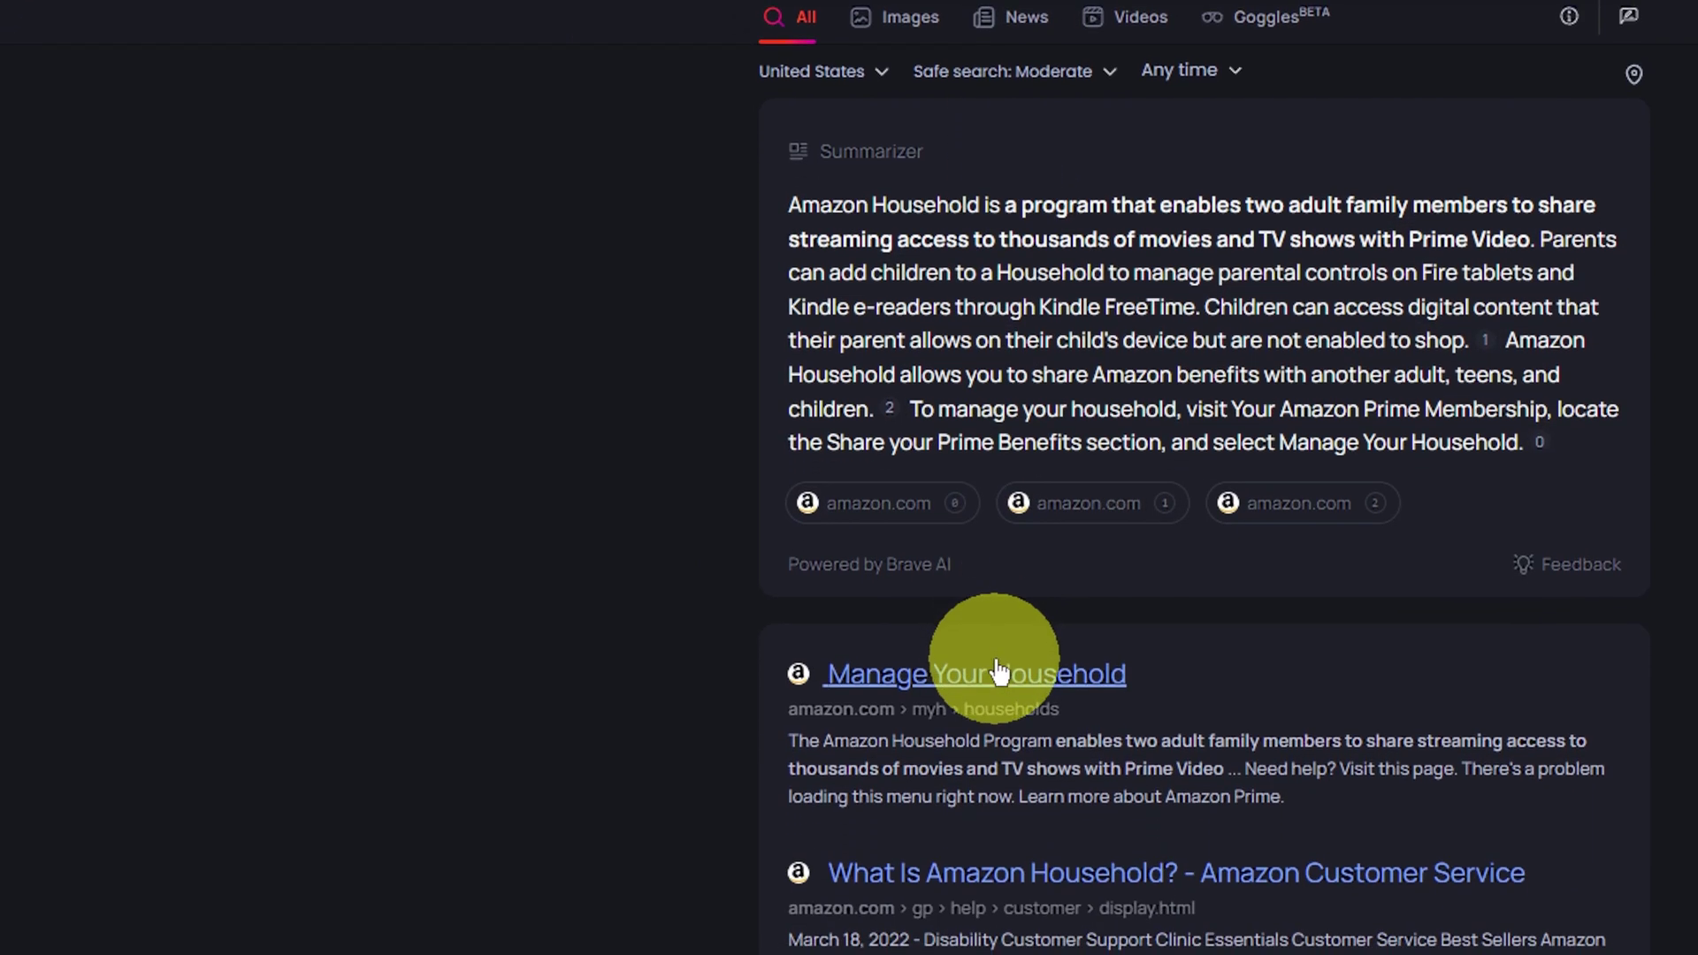
{"action": "left_click", "coordinate": [1085, 670]}
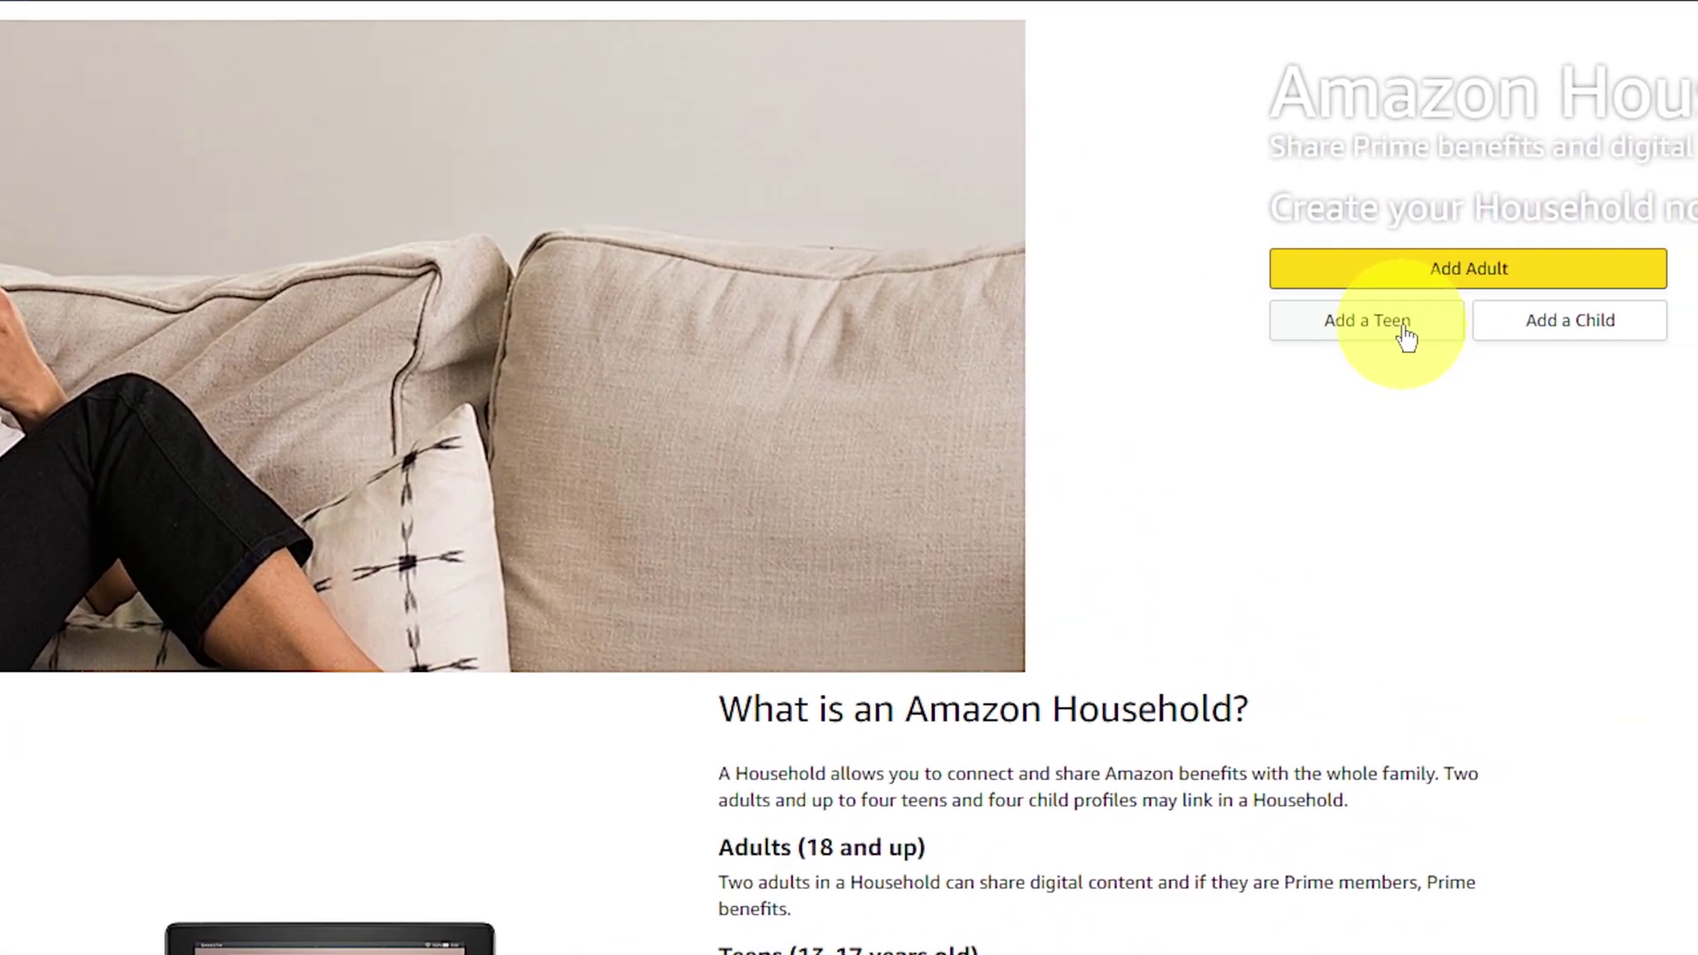
{"action": "left_click", "coordinate": [1242, 283]}
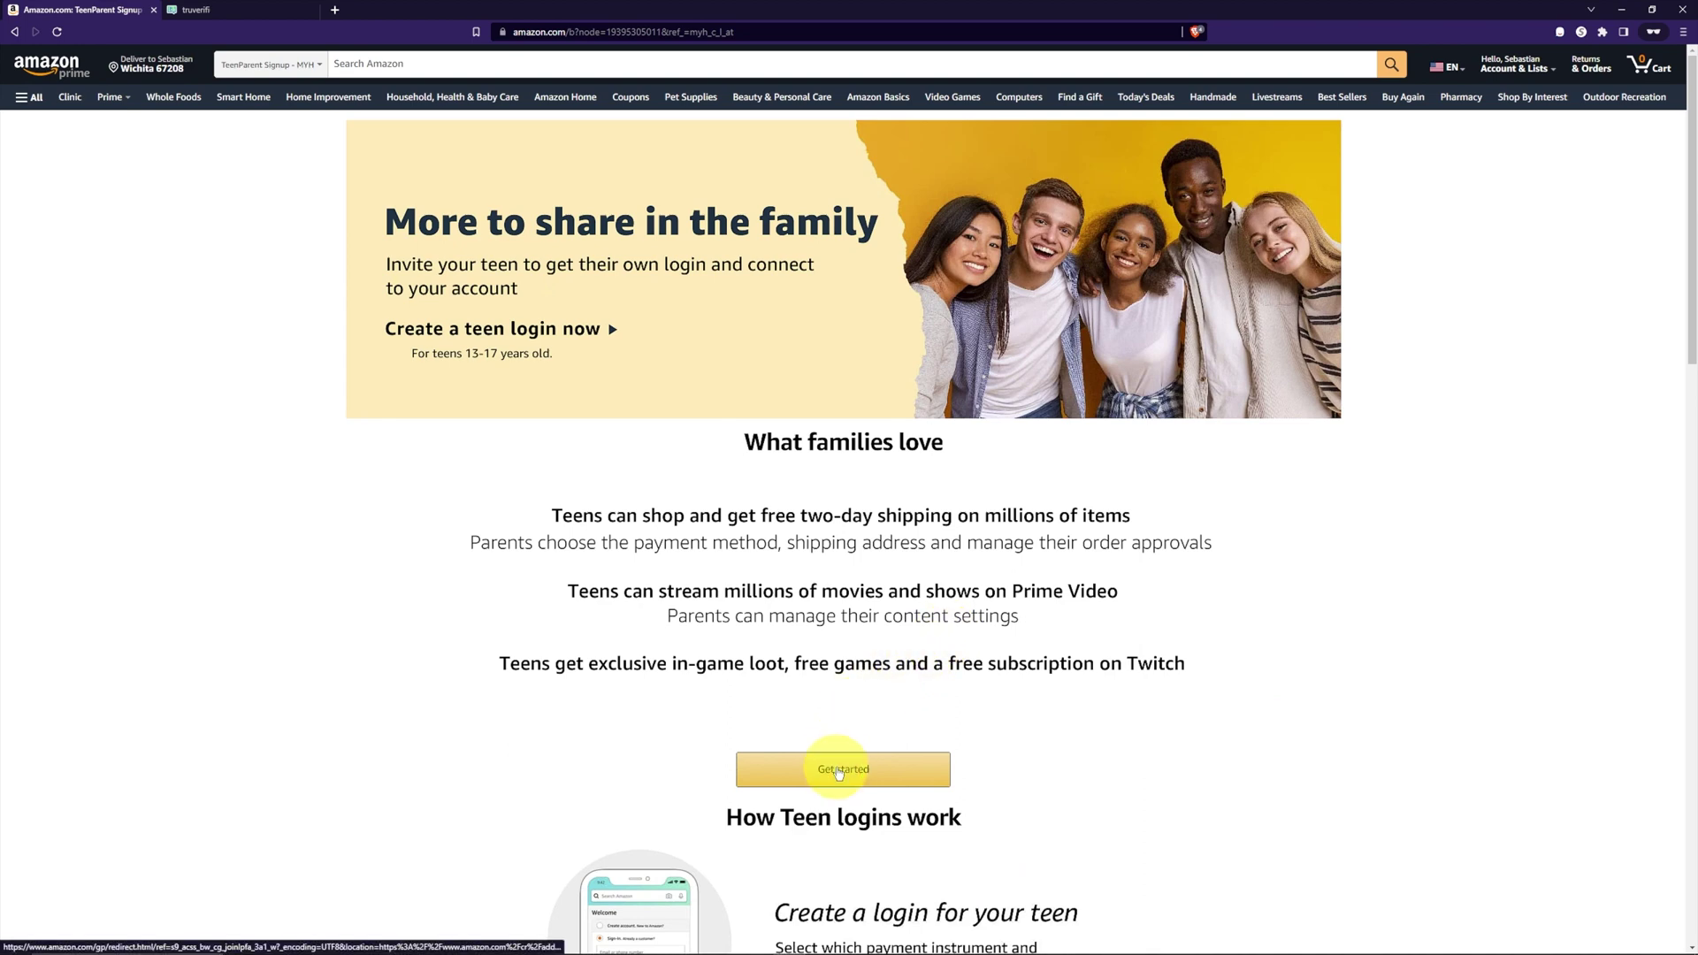
{"action": "left_click", "coordinate": [841, 769]}
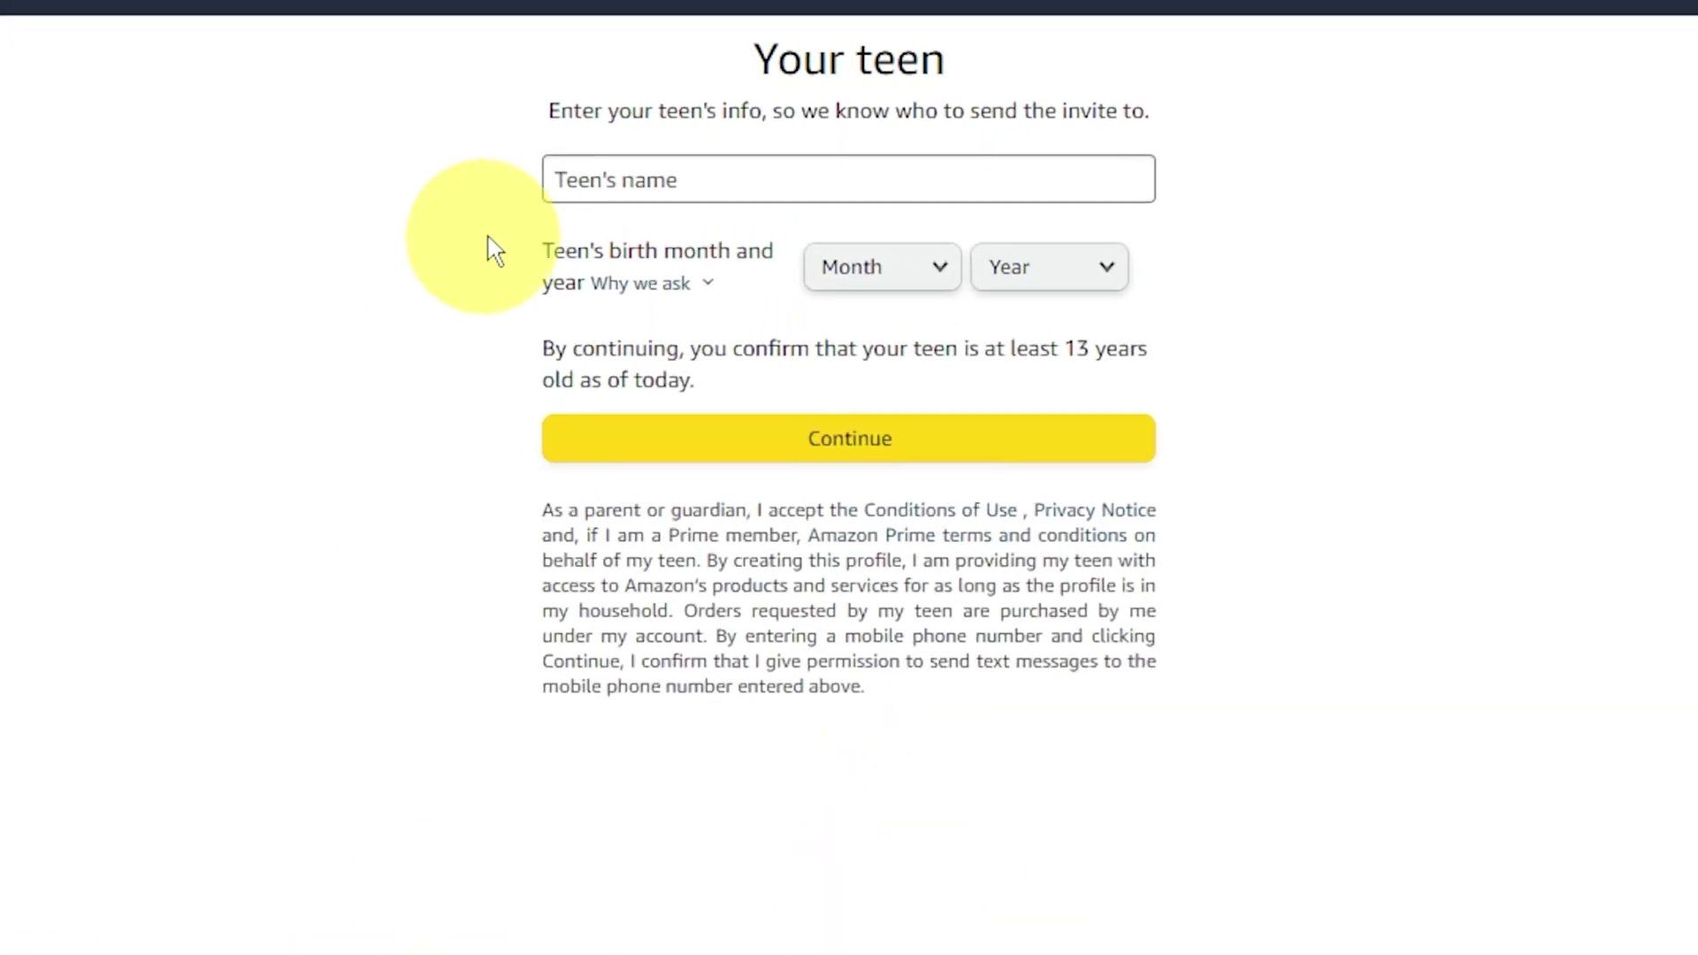
Step: Enter the teen's first name with birth month August and year 2008, then continue
{"action": "left_click", "coordinate": [602, 187]}
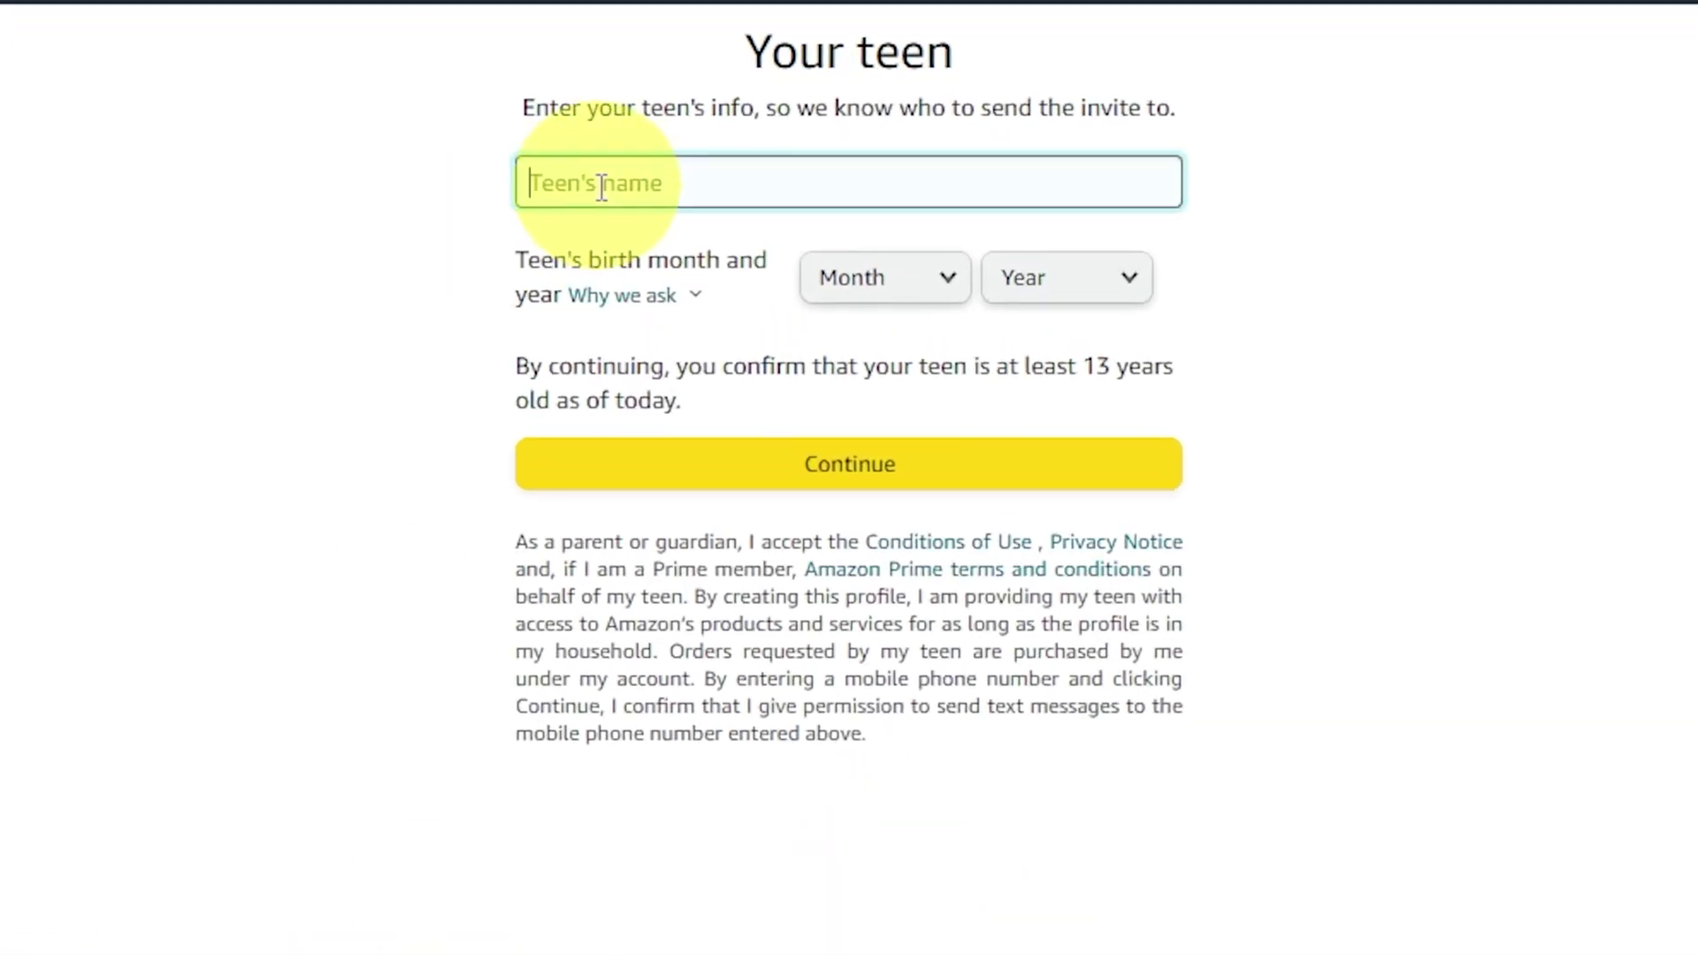
{"action": "type", "text": "Xavier"}
{"action": "left_click", "coordinate": [883, 281]}
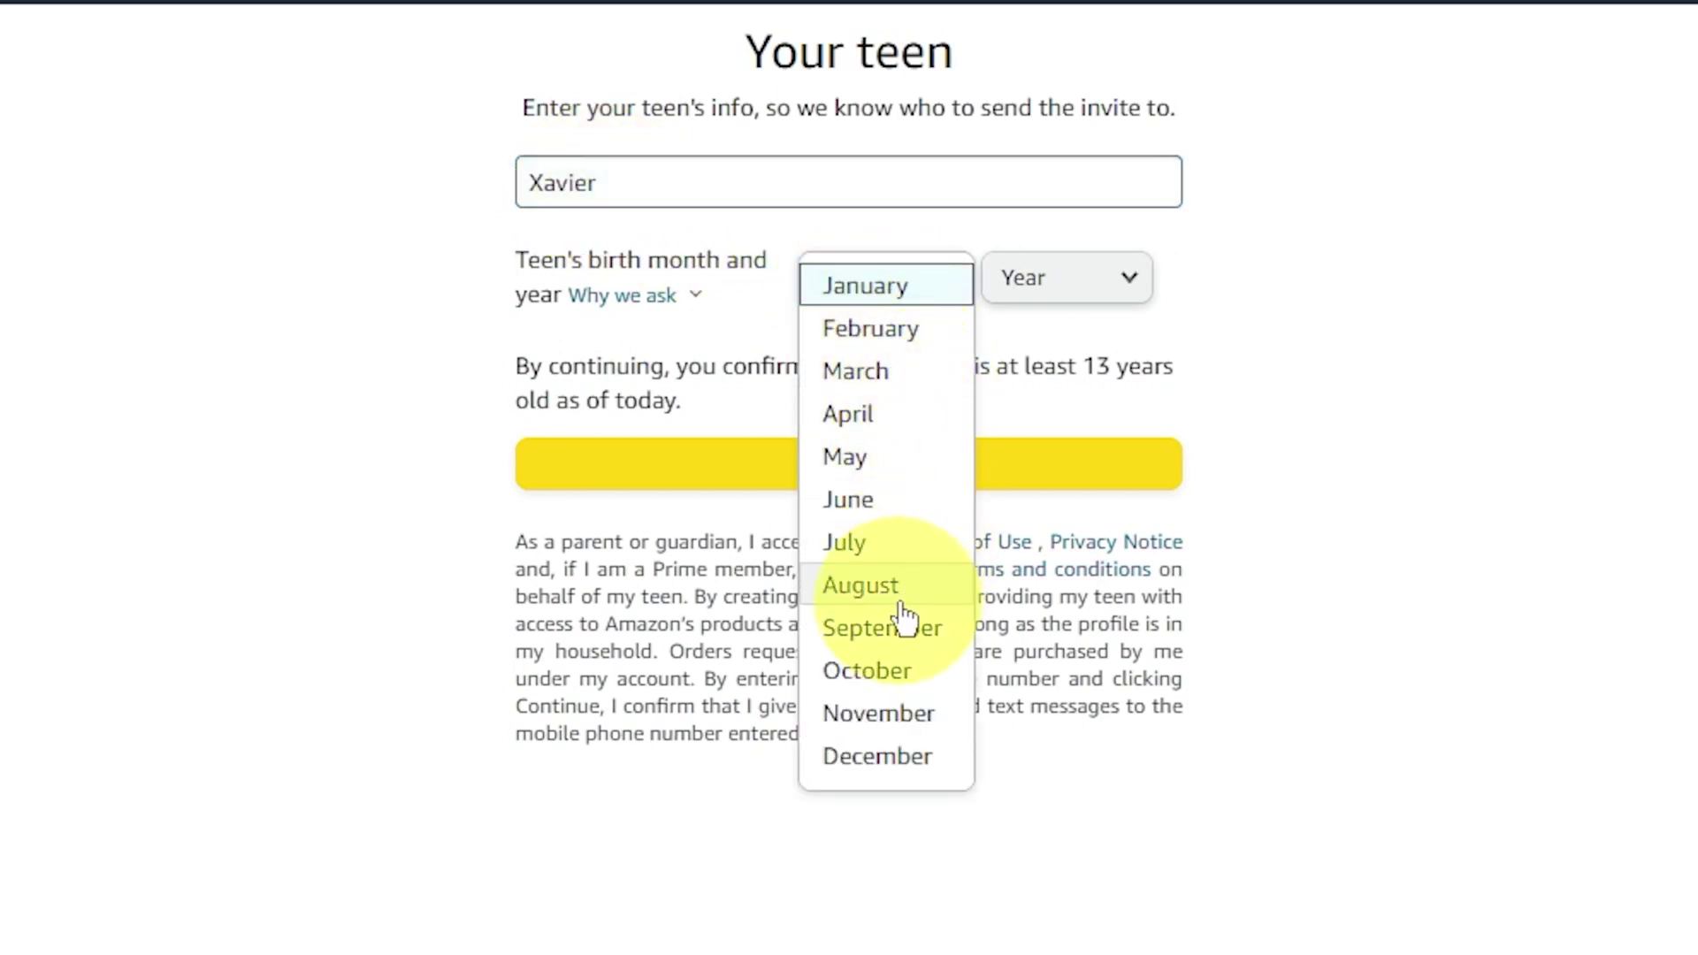
{"action": "left_click", "coordinate": [900, 588]}
{"action": "left_click", "coordinate": [1072, 305]}
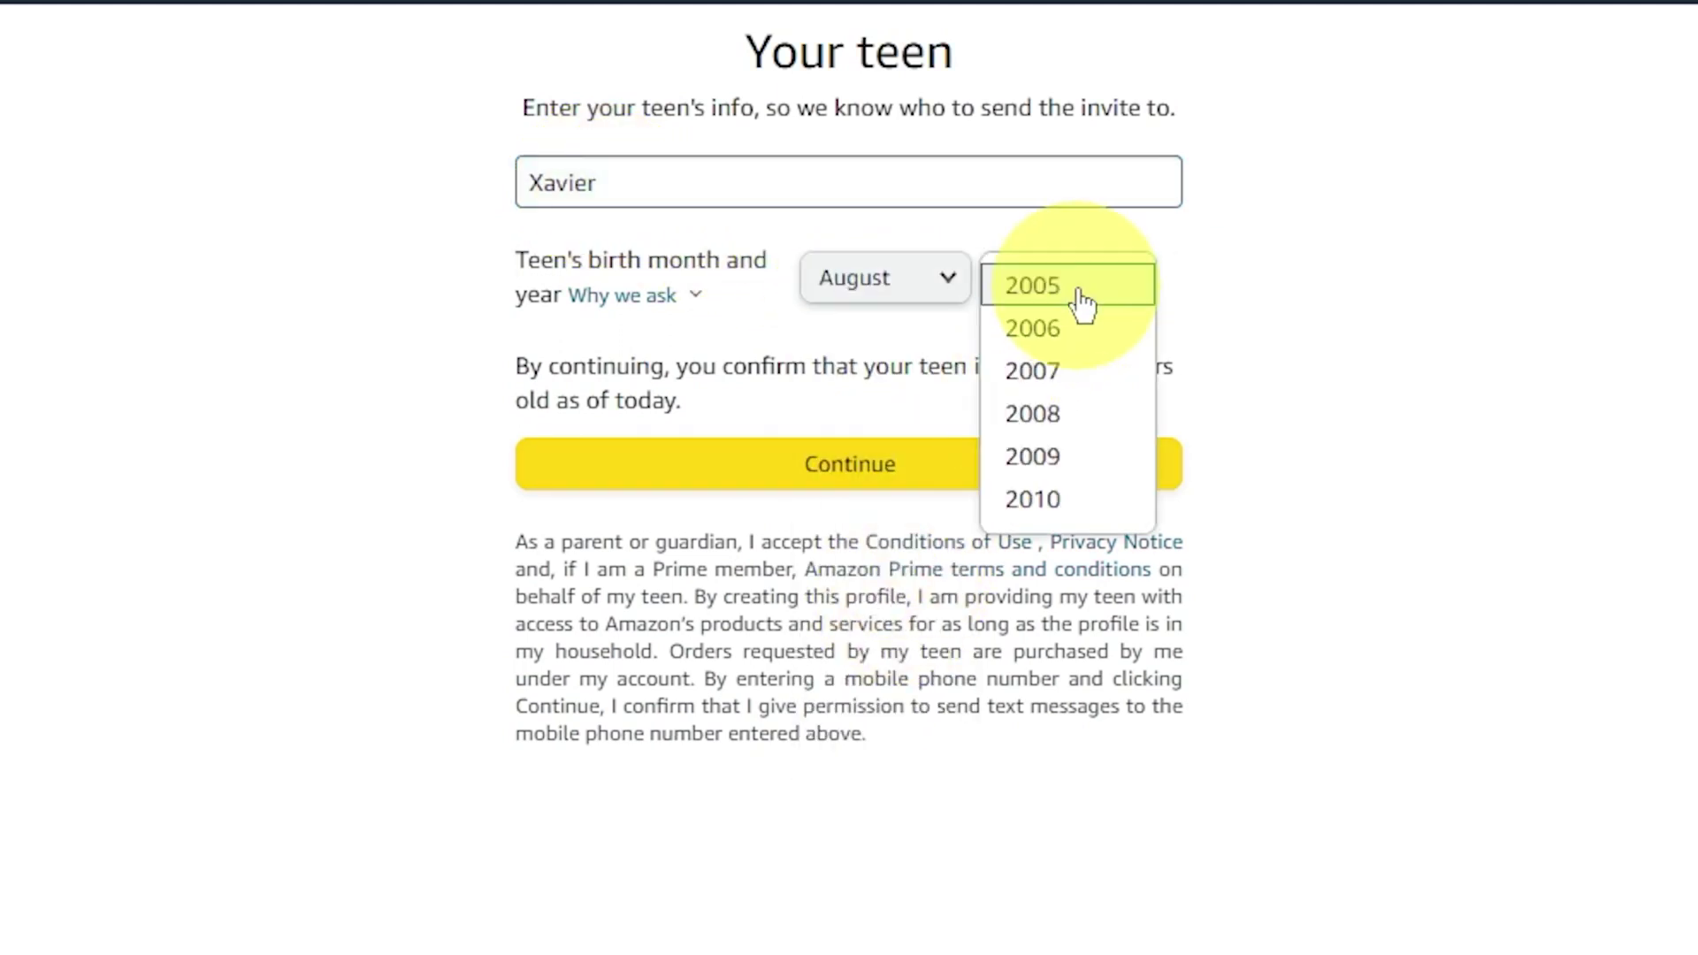
{"action": "left_click", "coordinate": [1064, 413]}
{"action": "left_click", "coordinate": [960, 473]}
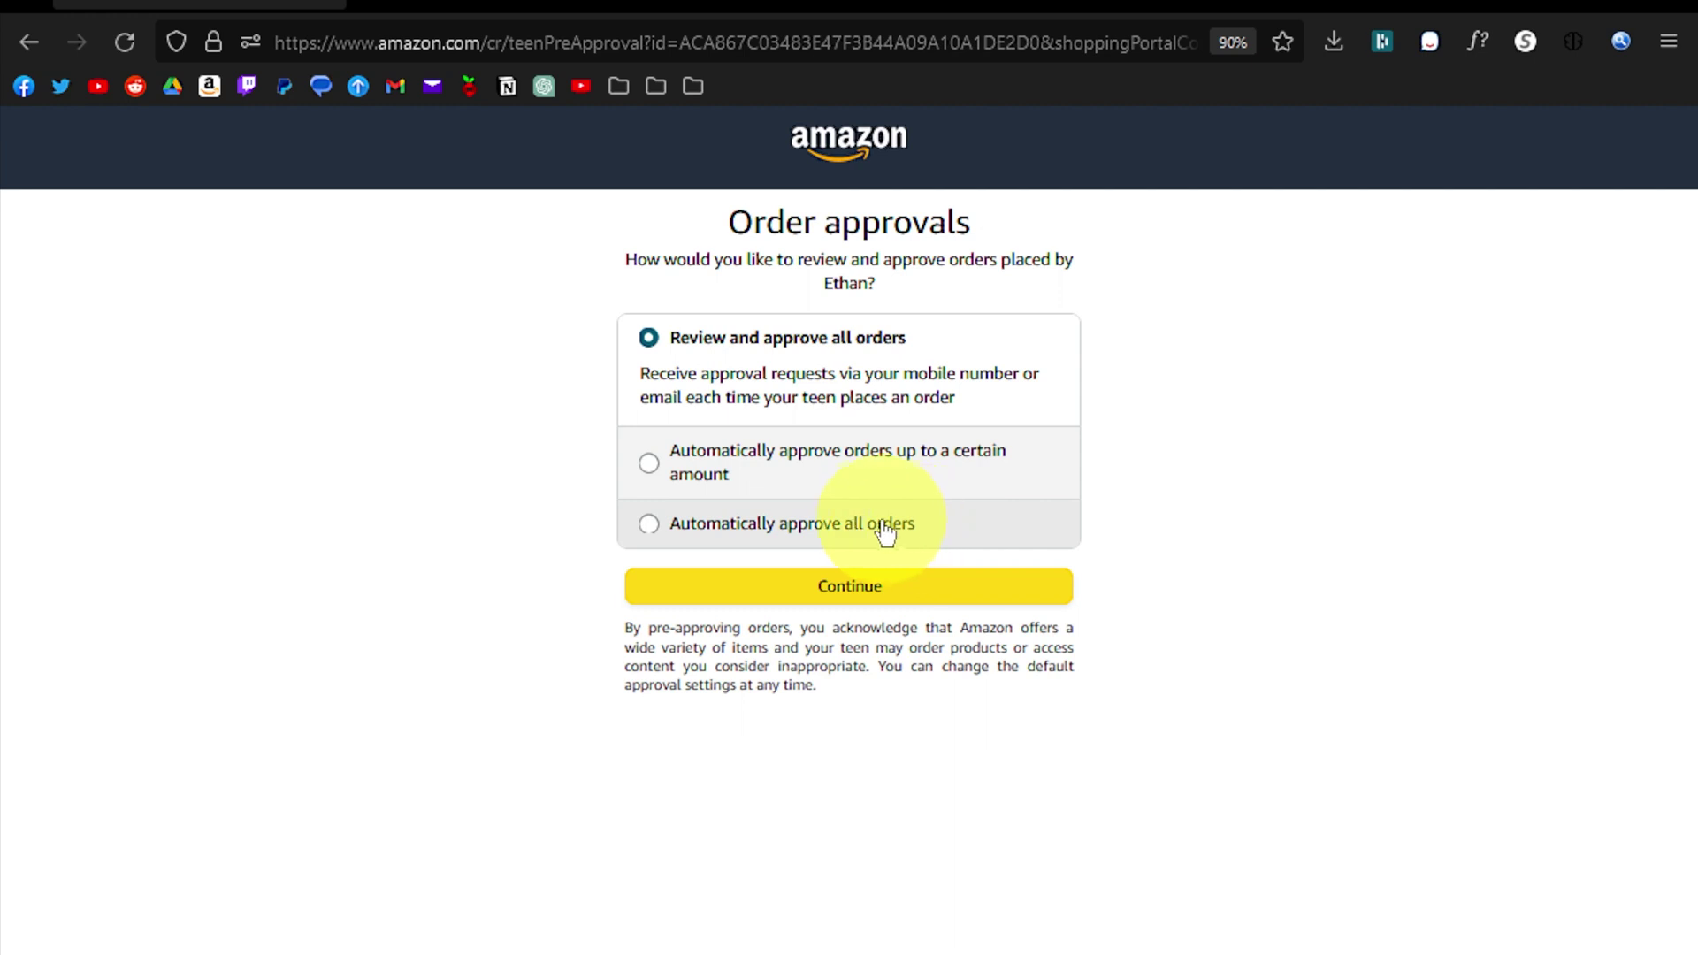
Step: Set the teen's orders to auto-approve up to $1 and continue
{"action": "left_click", "coordinate": [650, 464]}
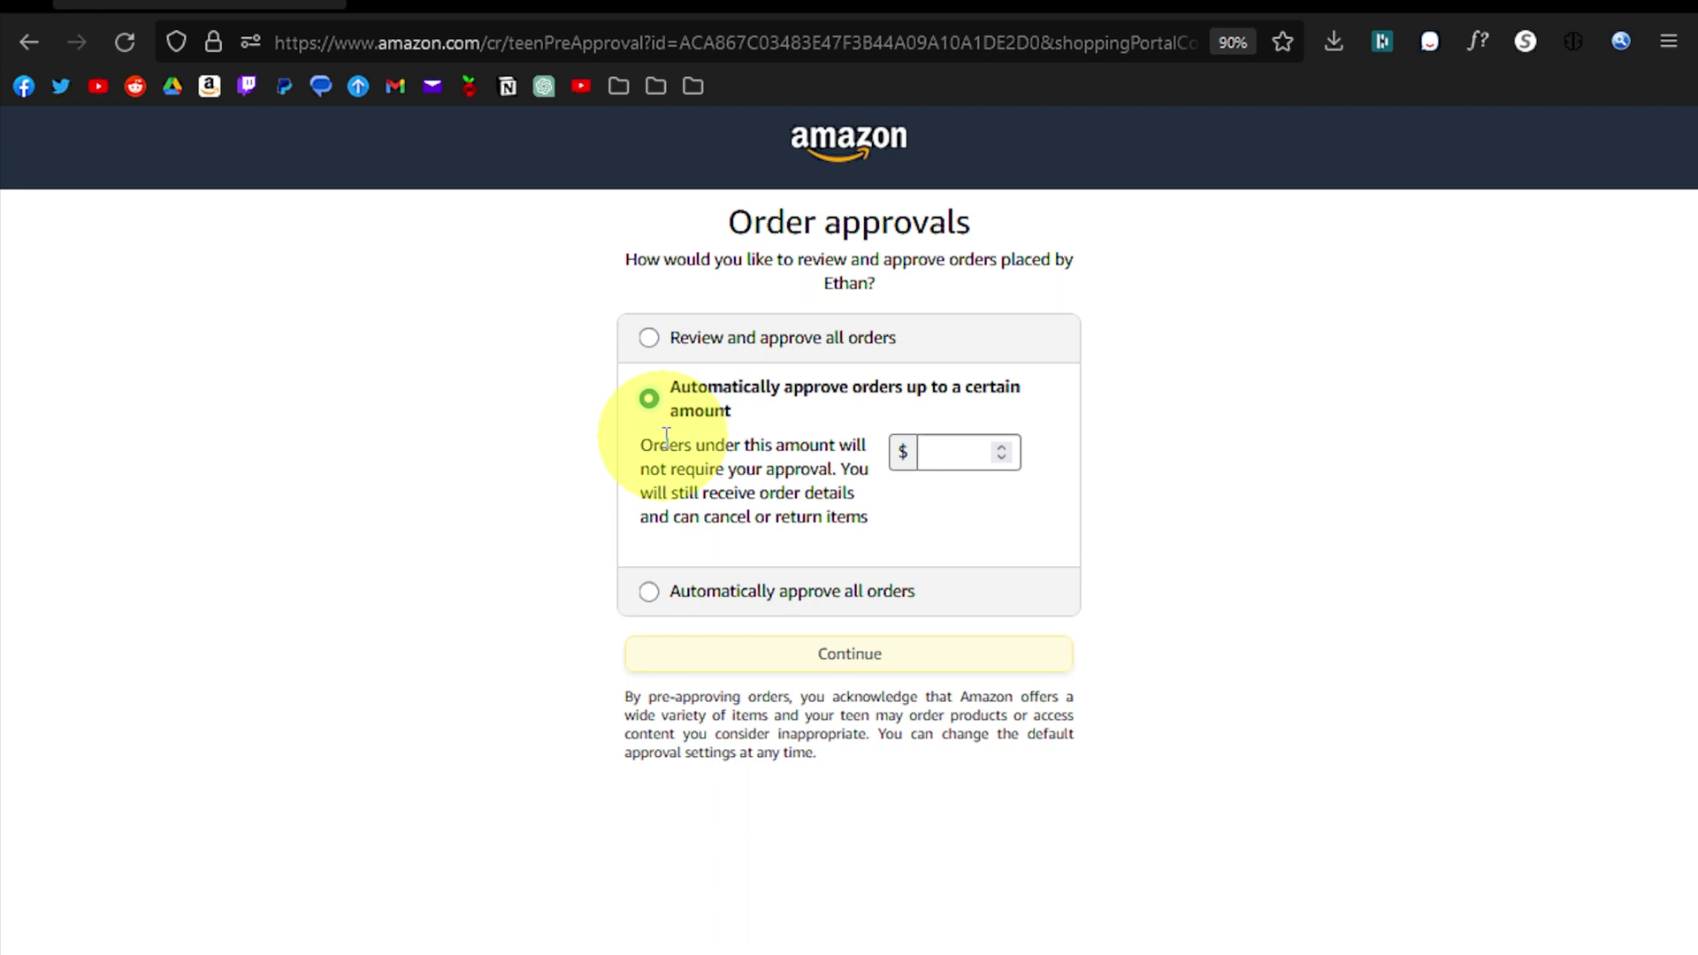
{"action": "left_click", "coordinate": [968, 452]}
{"action": "type", "text": "1"}
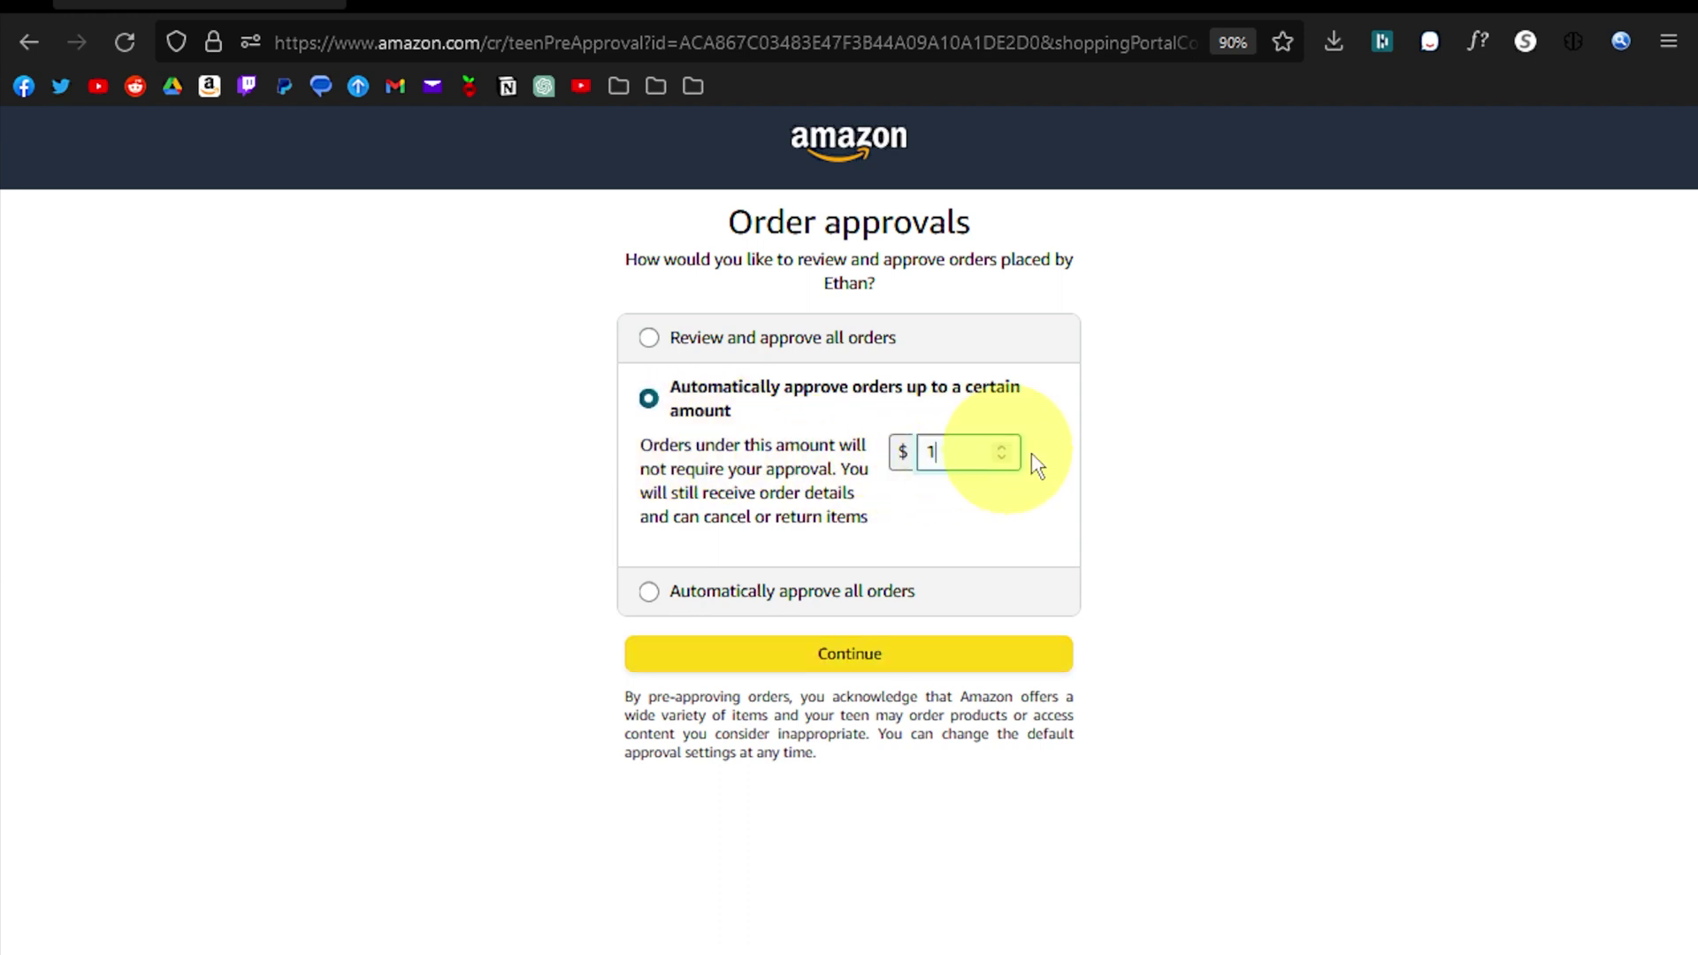
{"action": "left_click", "coordinate": [1182, 485]}
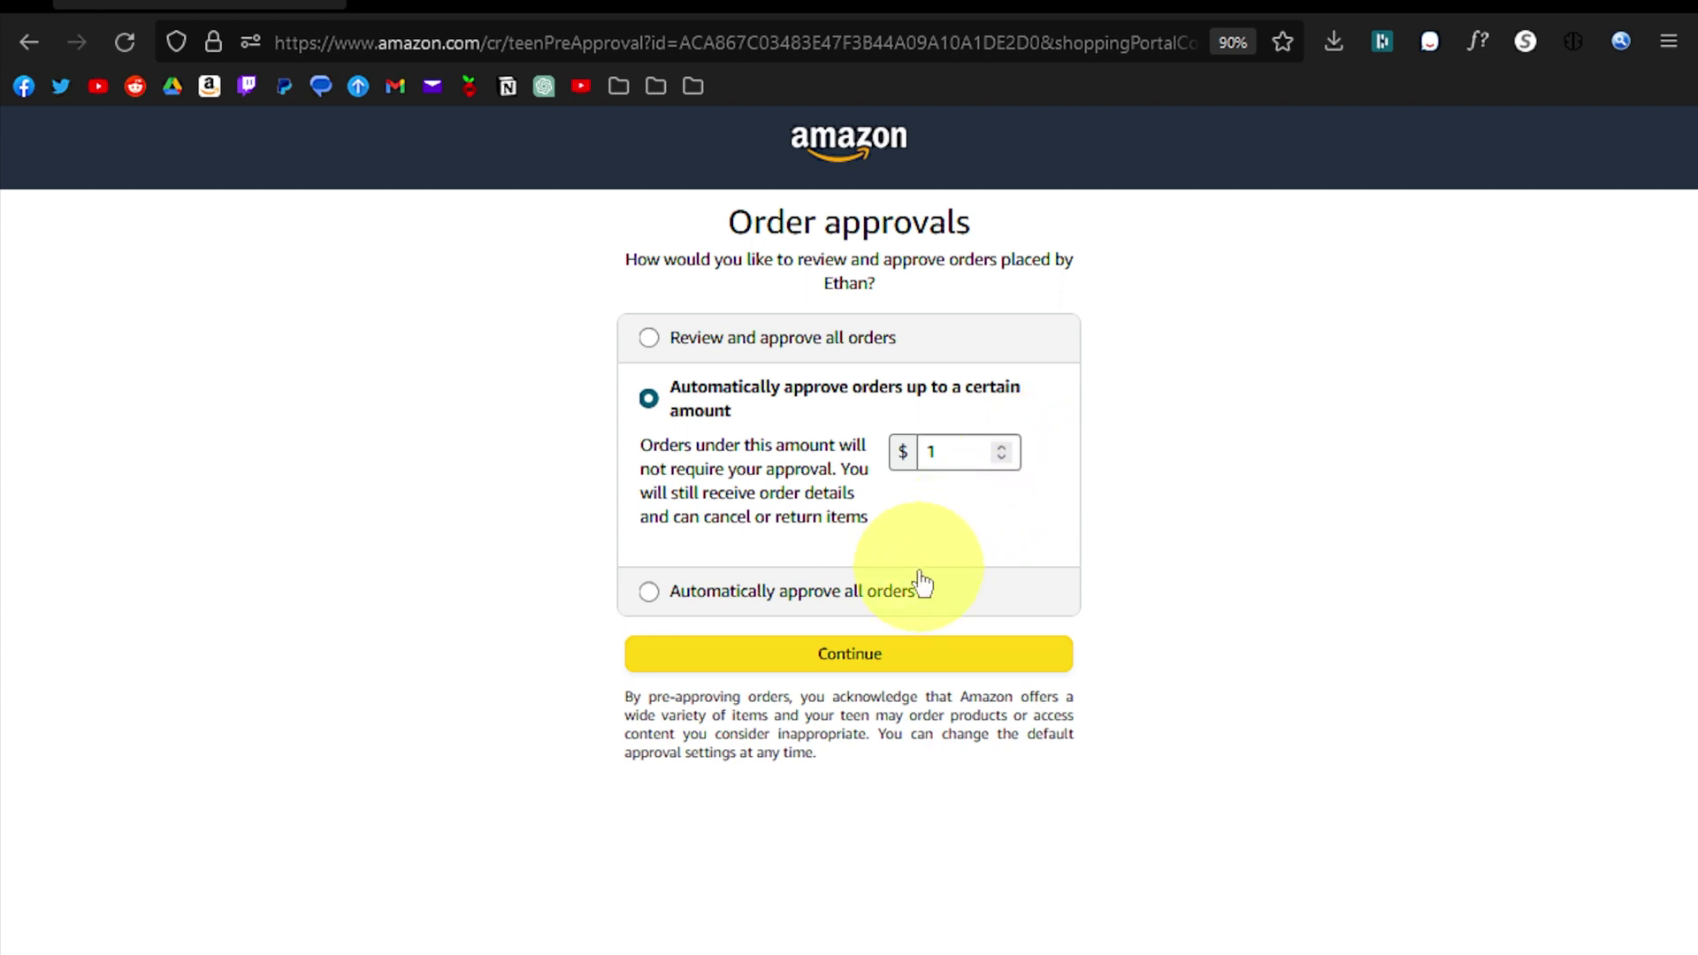
{"action": "left_click", "coordinate": [878, 659]}
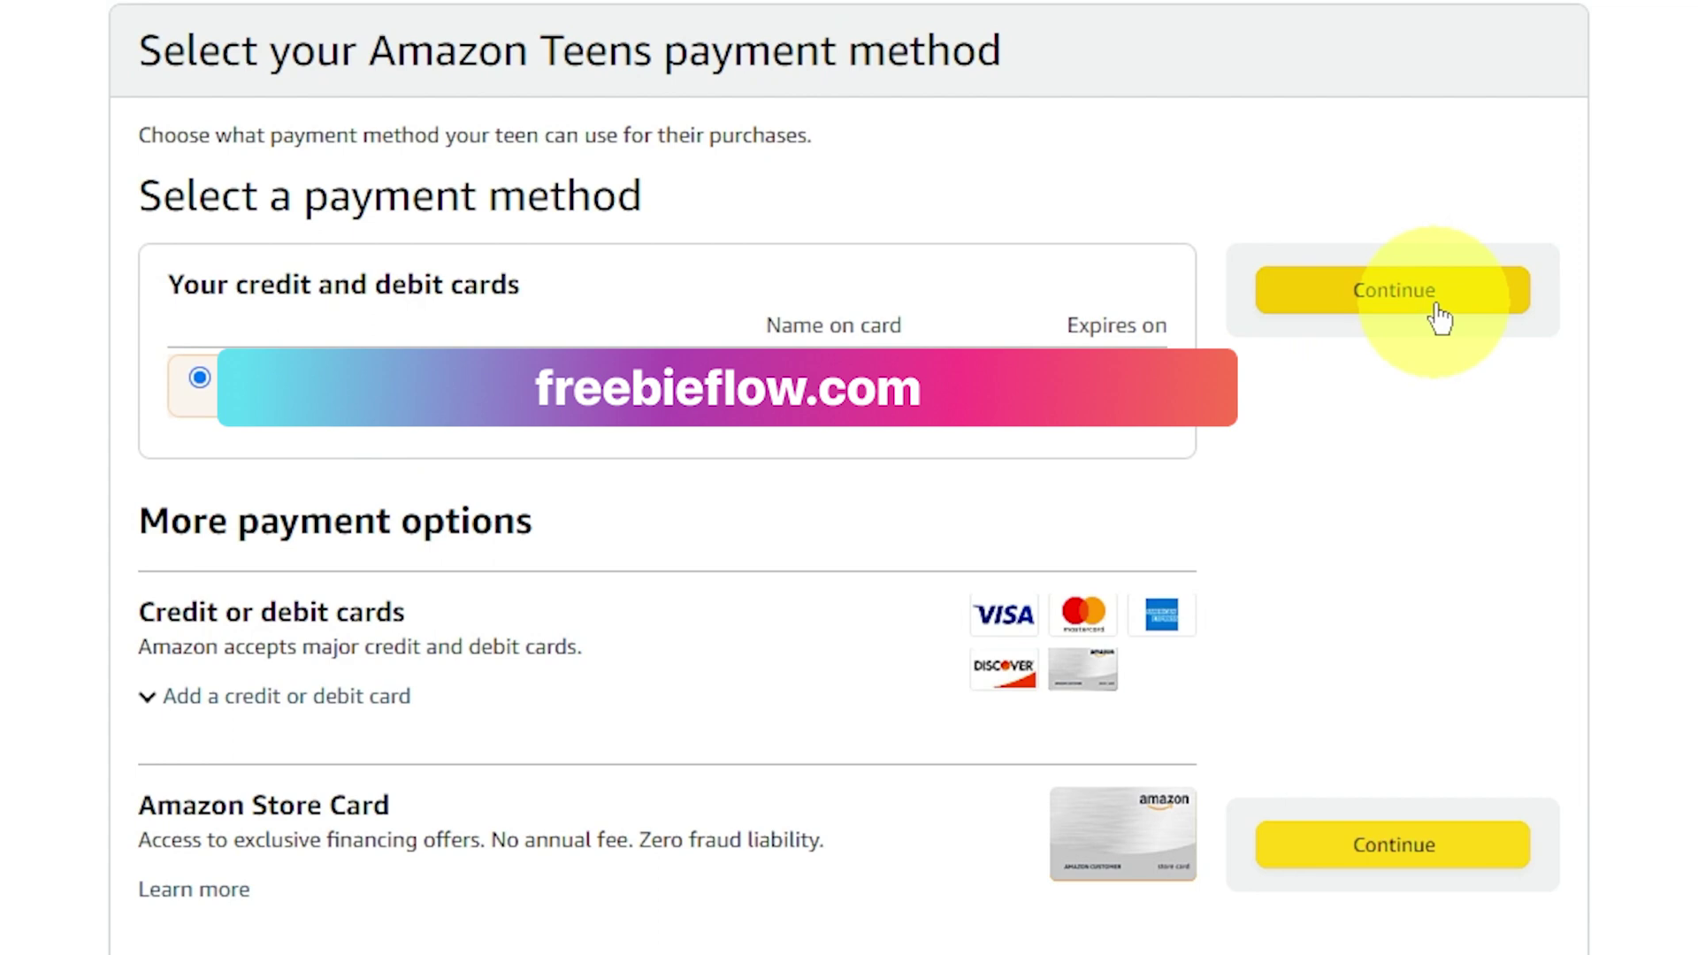
Step: Keep the saved card for payment and approve shipping to the first saved address
{"action": "left_click", "coordinate": [1440, 316]}
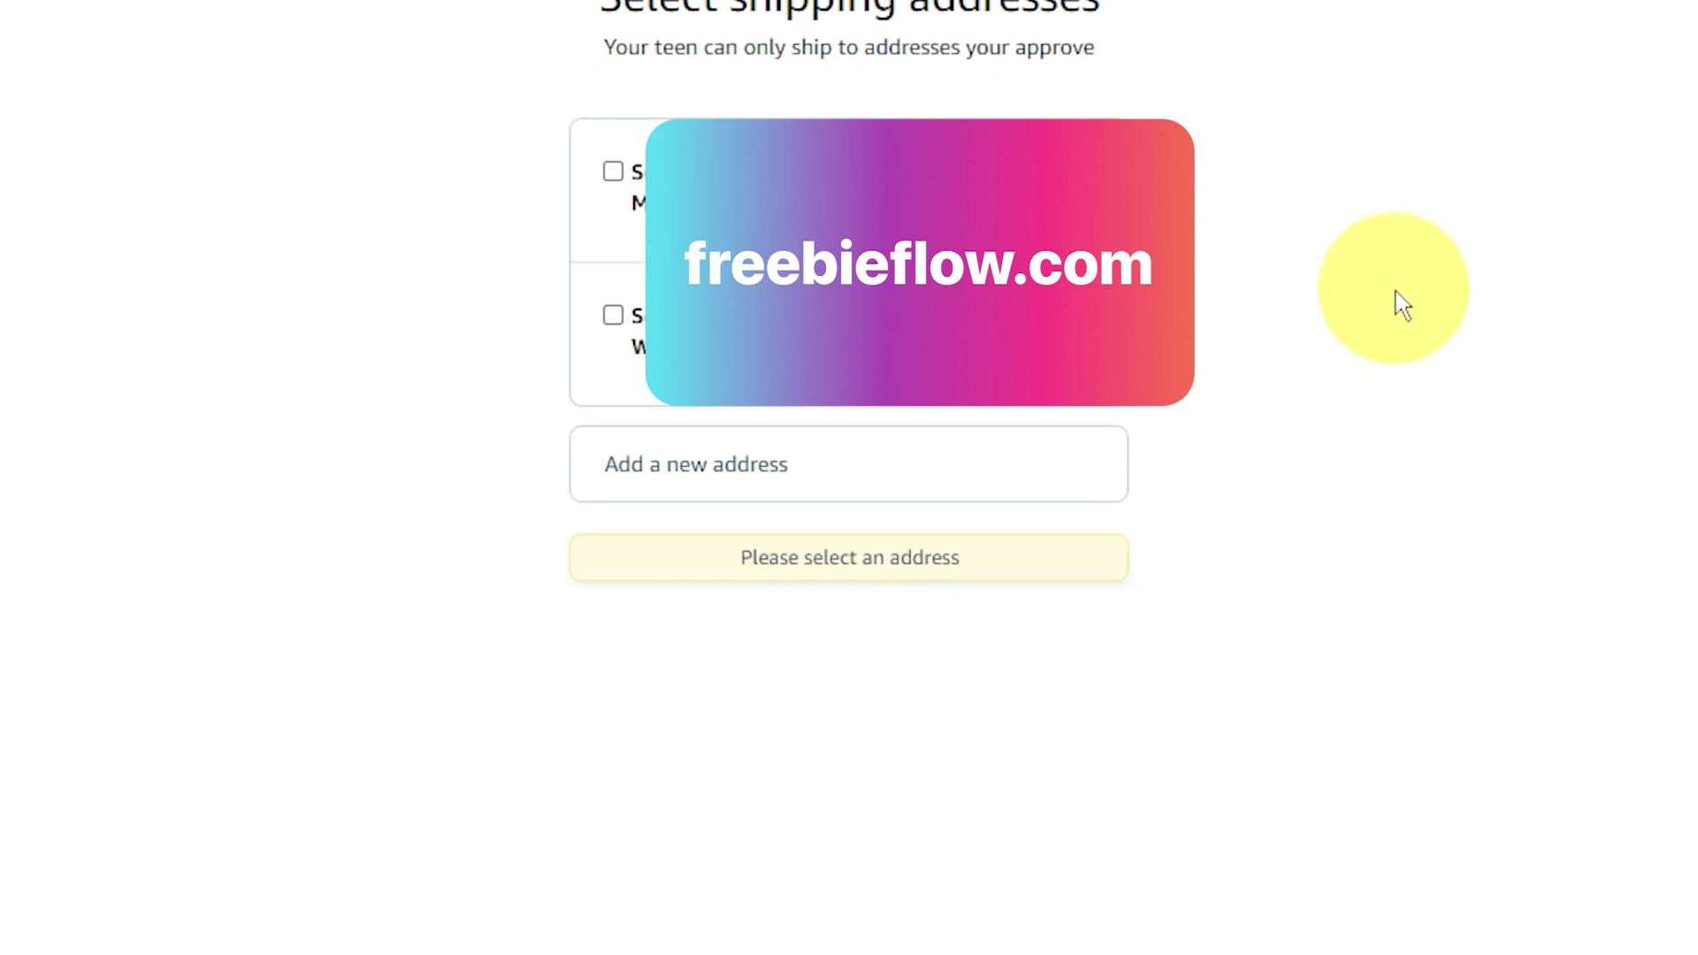
{"action": "left_click", "coordinate": [613, 174]}
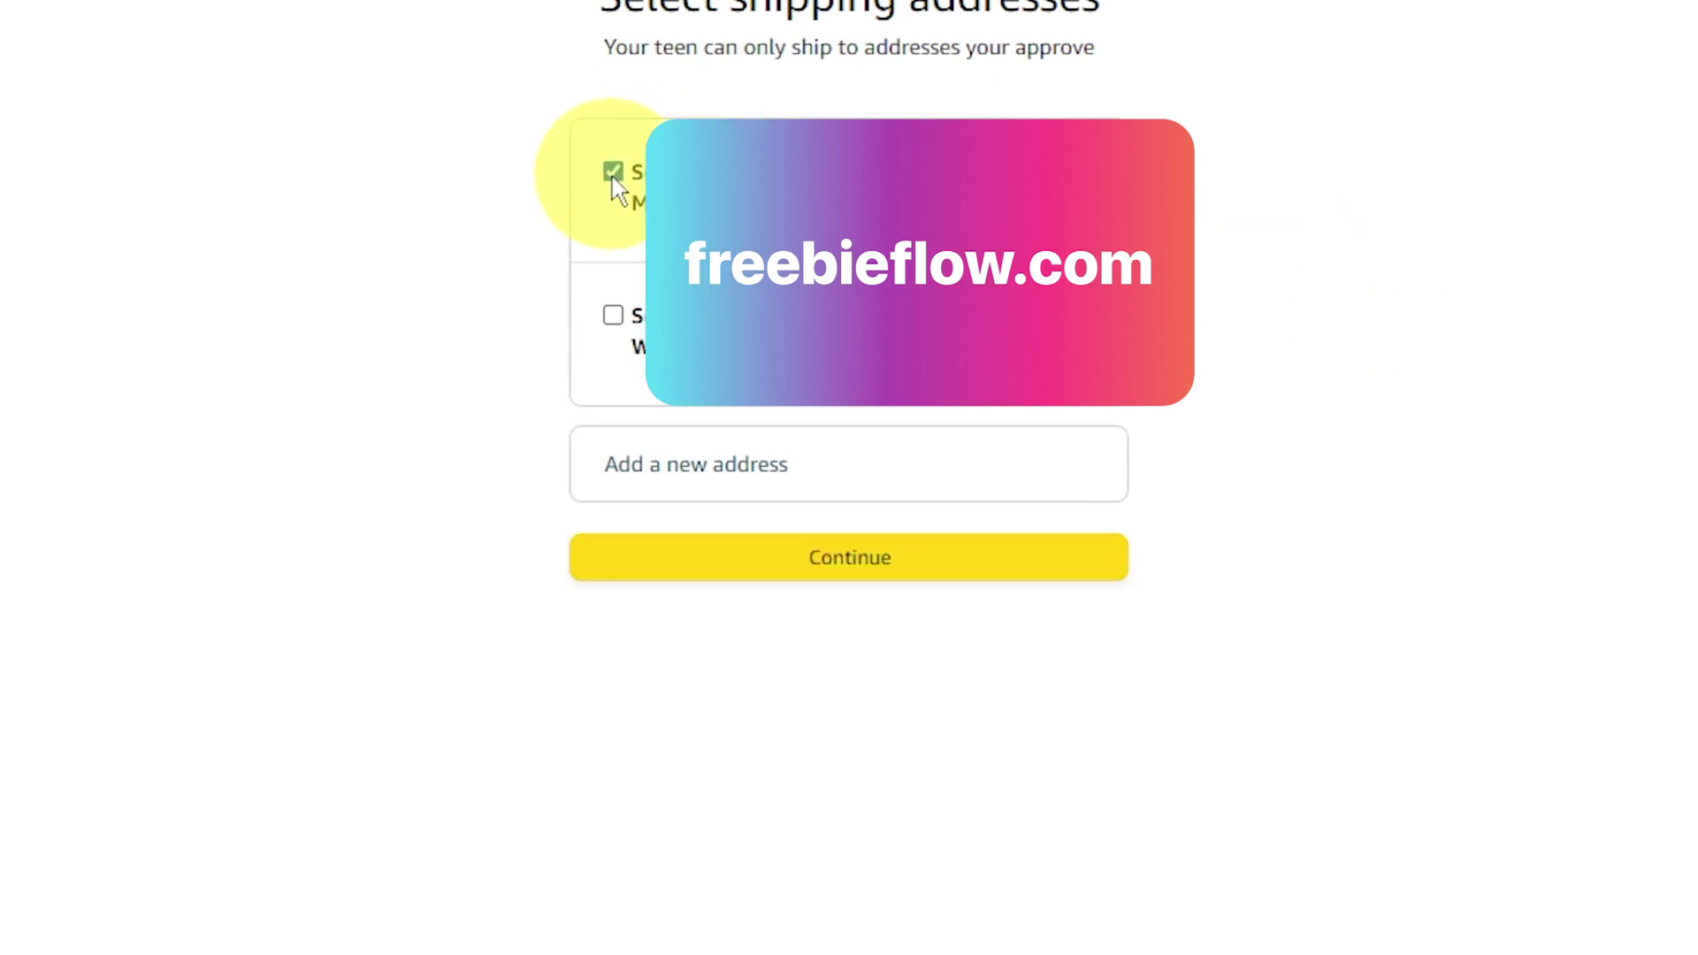
{"action": "left_click", "coordinate": [936, 573]}
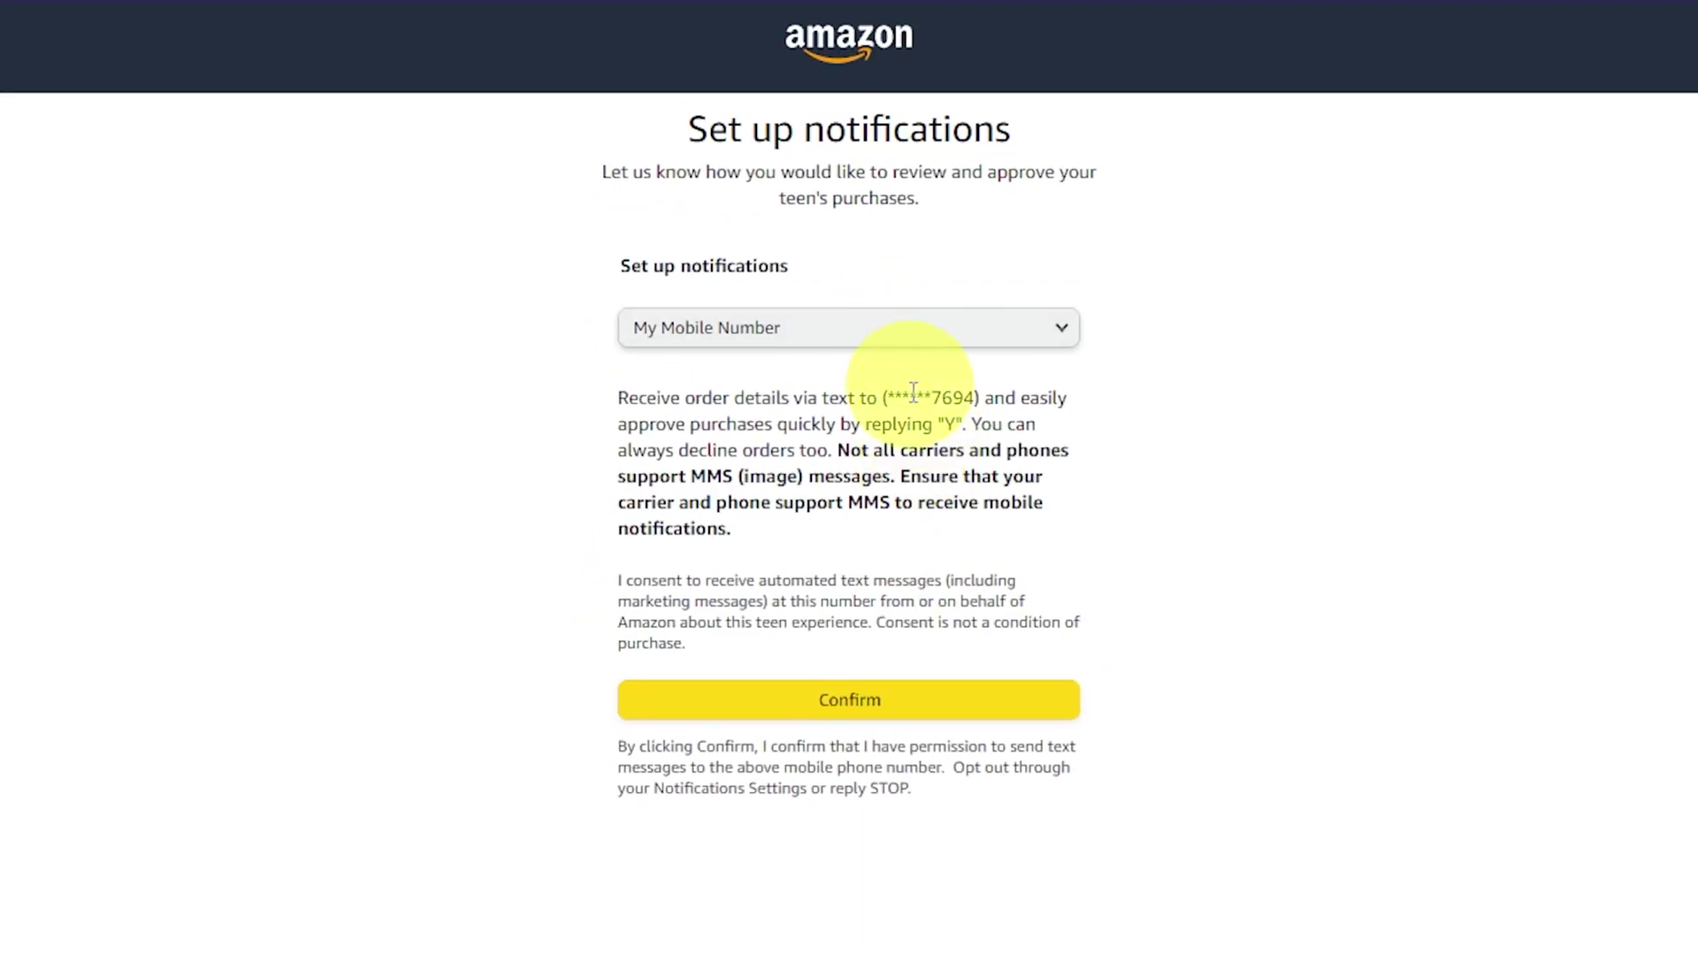
Step: Confirm texts to the parent's mobile and send the invitation to the teen's email or phone
{"action": "left_click", "coordinate": [885, 712]}
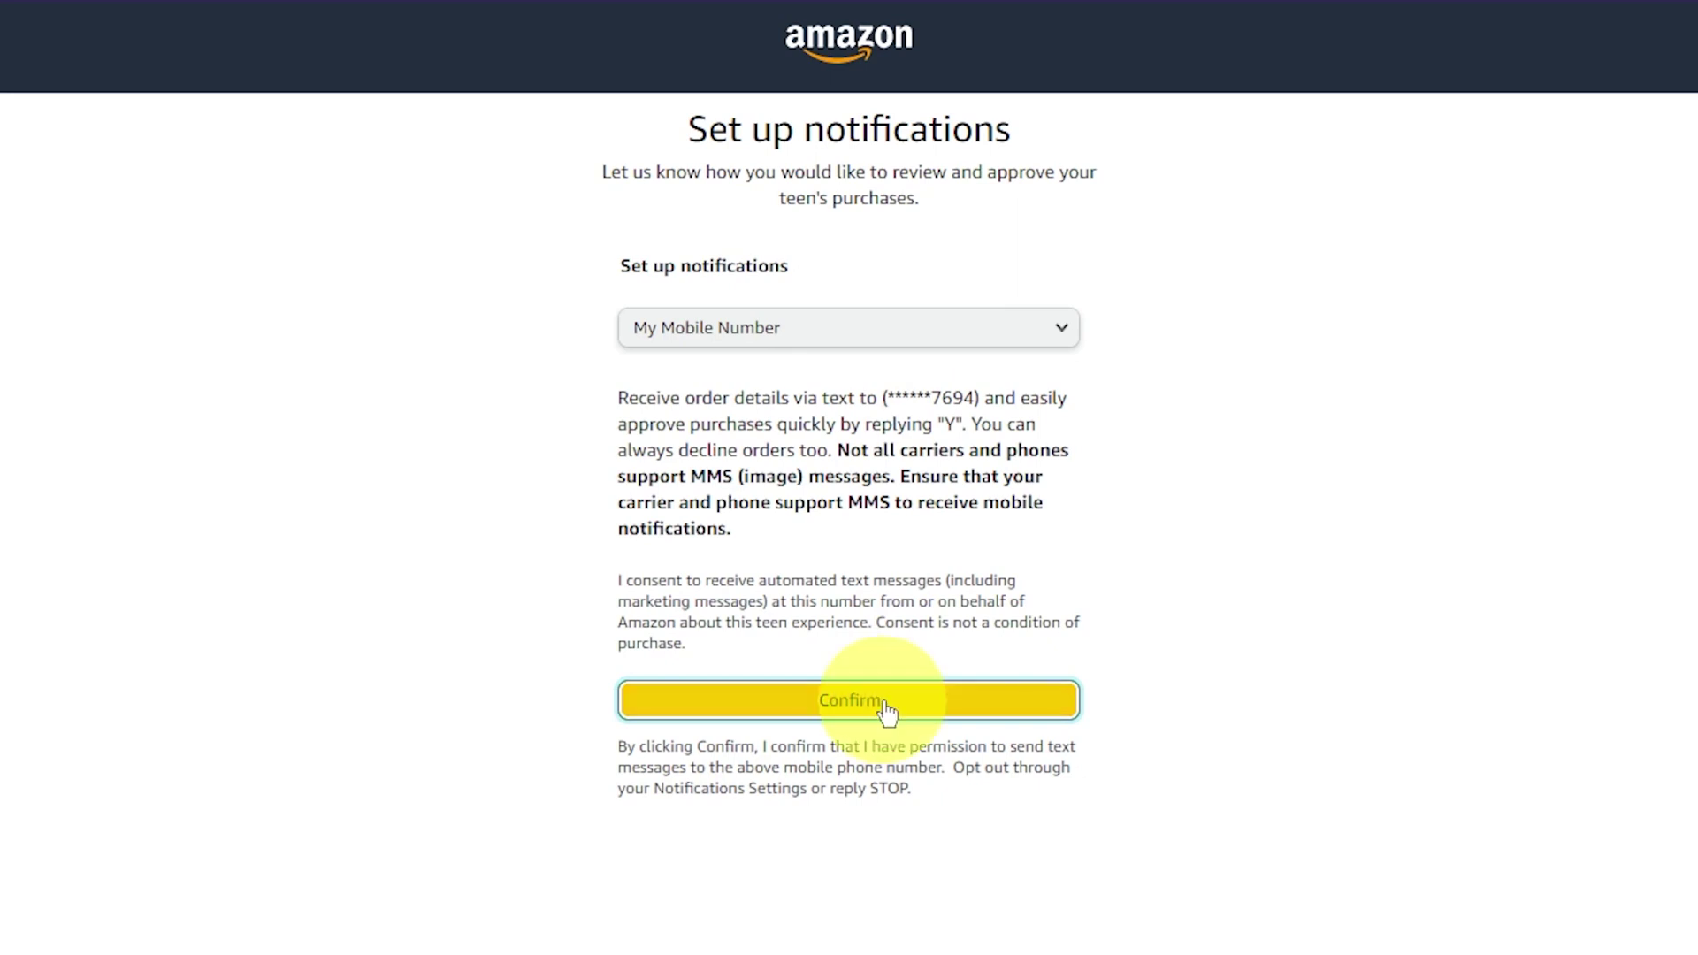
{"action": "left_click", "coordinate": [847, 250]}
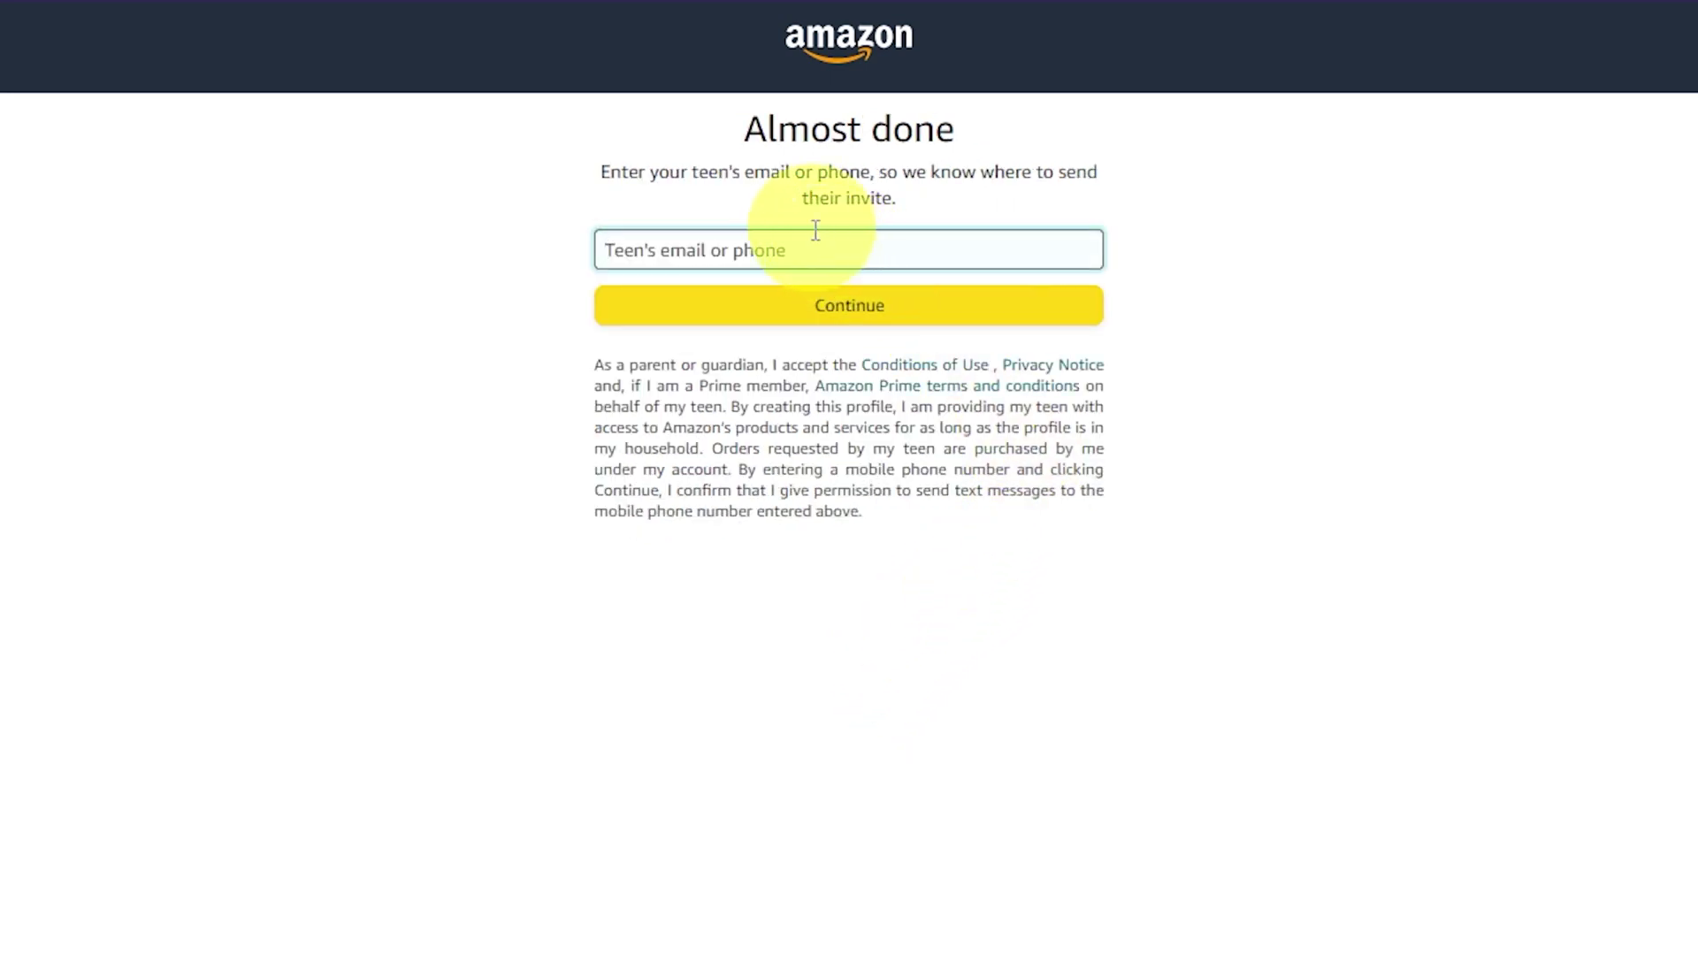
{"action": "type", "text": "11"}
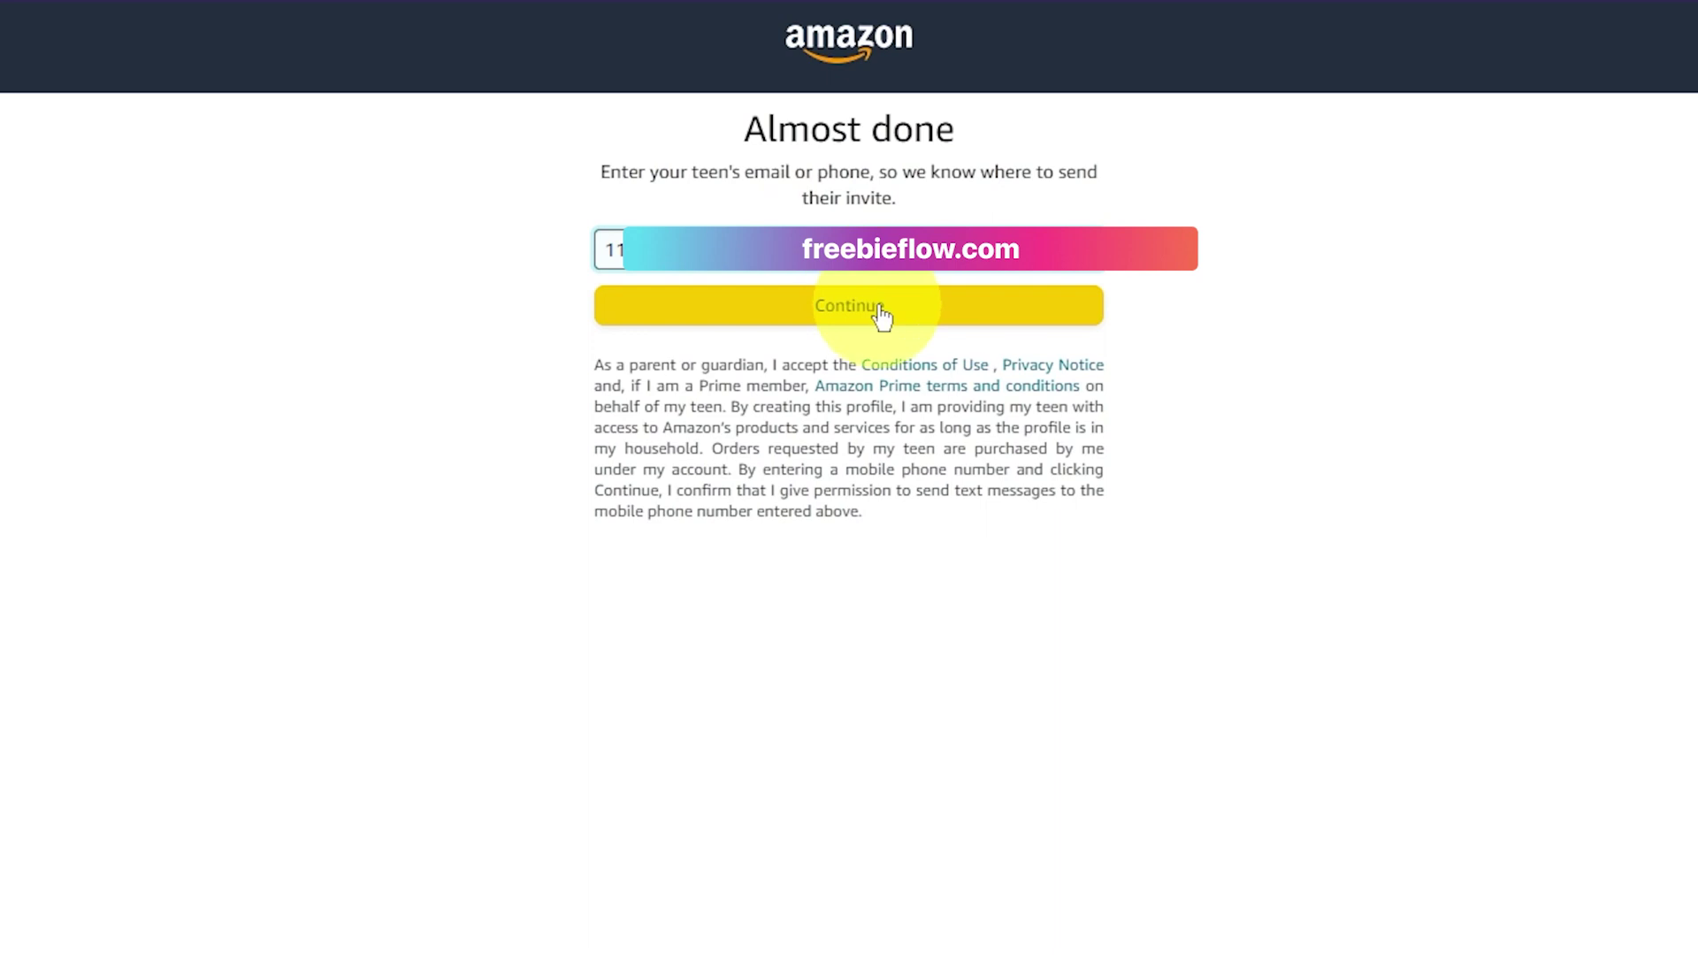
{"action": "left_click", "coordinate": [881, 311]}
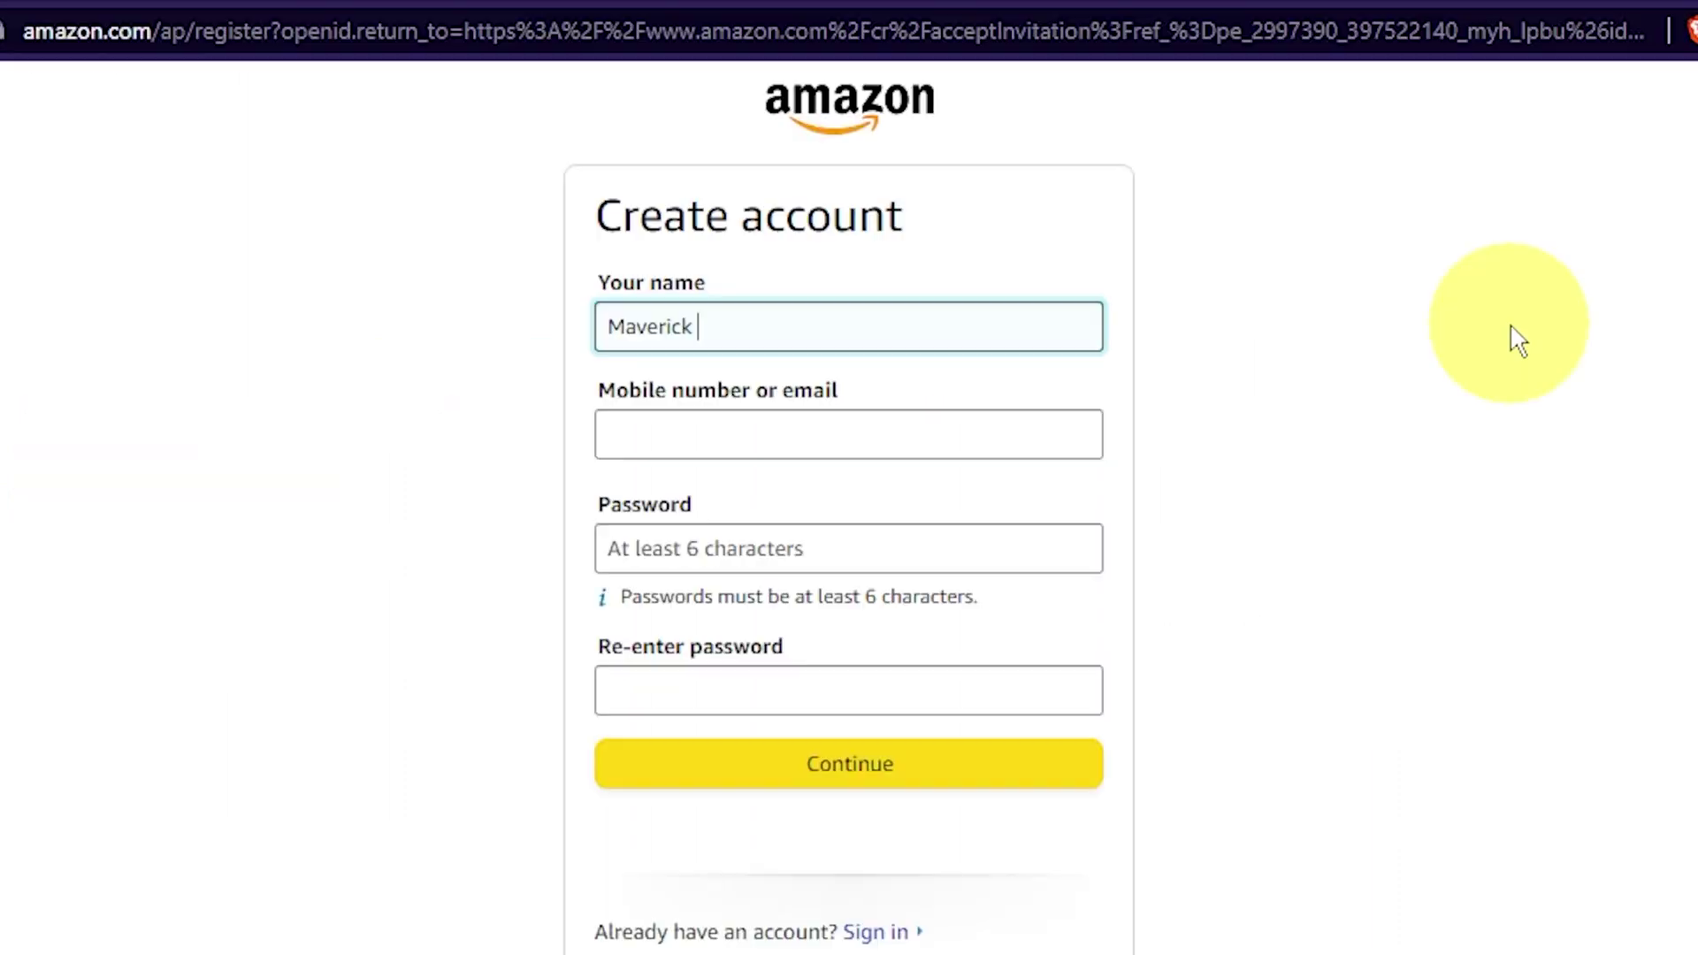
Step: Fill in the teen's name, pasted email and matching passwords, submit, and paste the emailed code
{"action": "type", "text": "Kai"}
{"action": "left_click", "coordinate": [786, 443]}
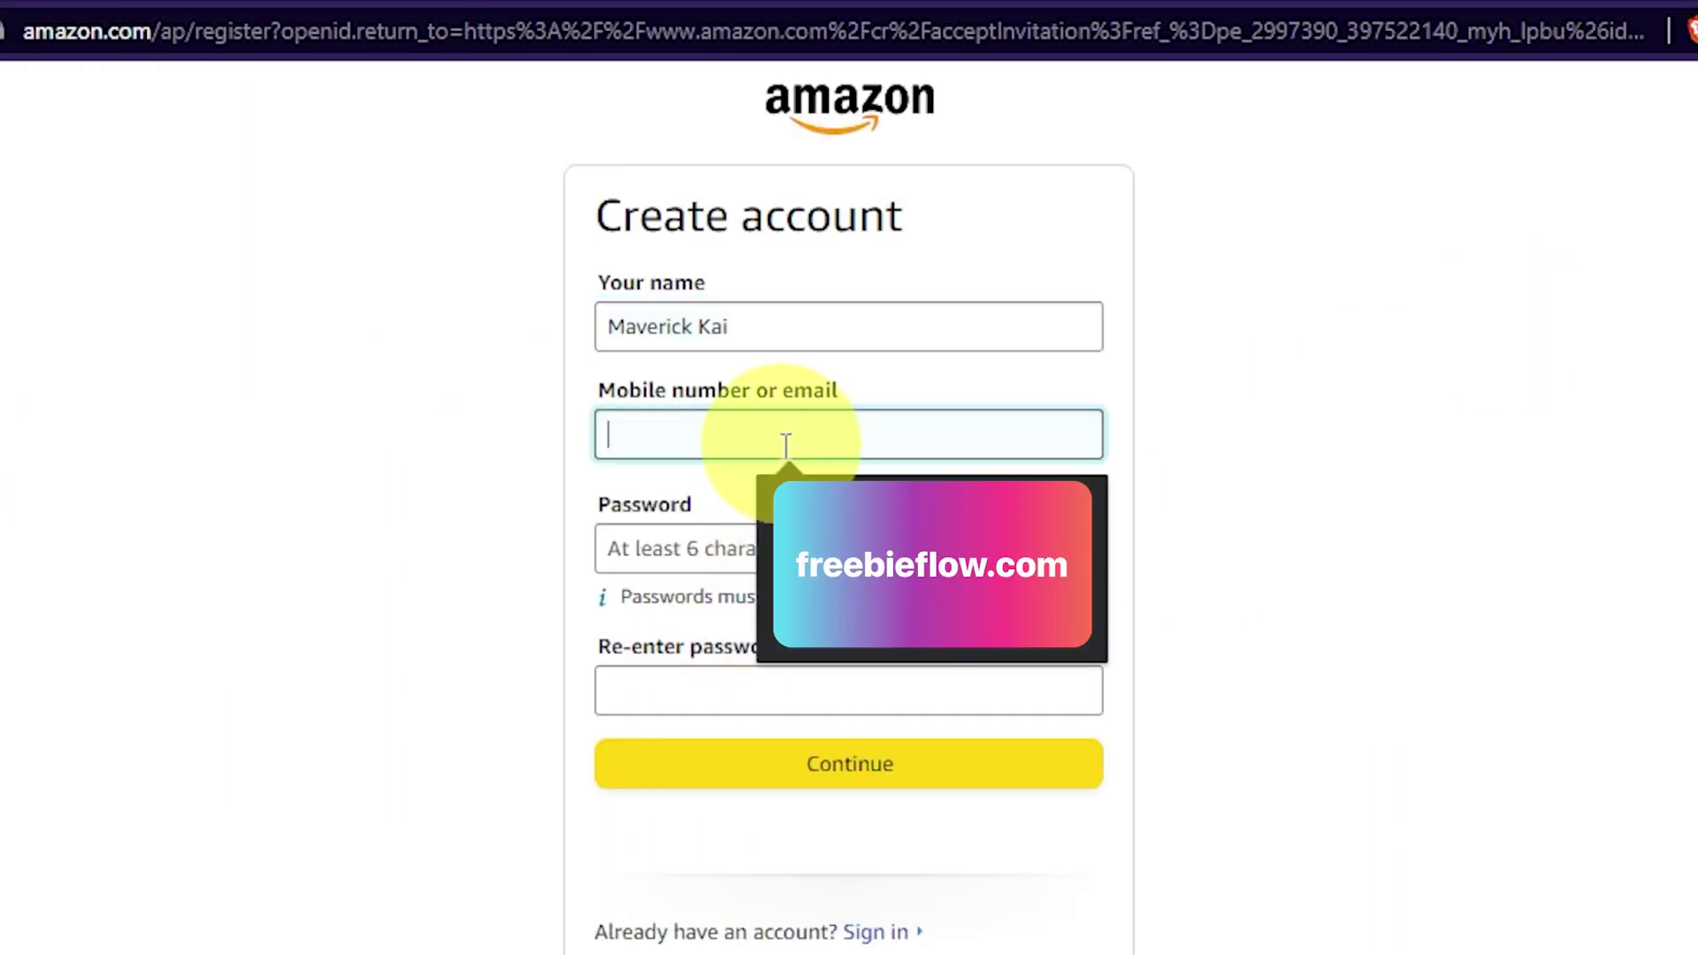
{"action": "key", "text": "ctrl+v"}
{"action": "left_click", "coordinate": [732, 554]}
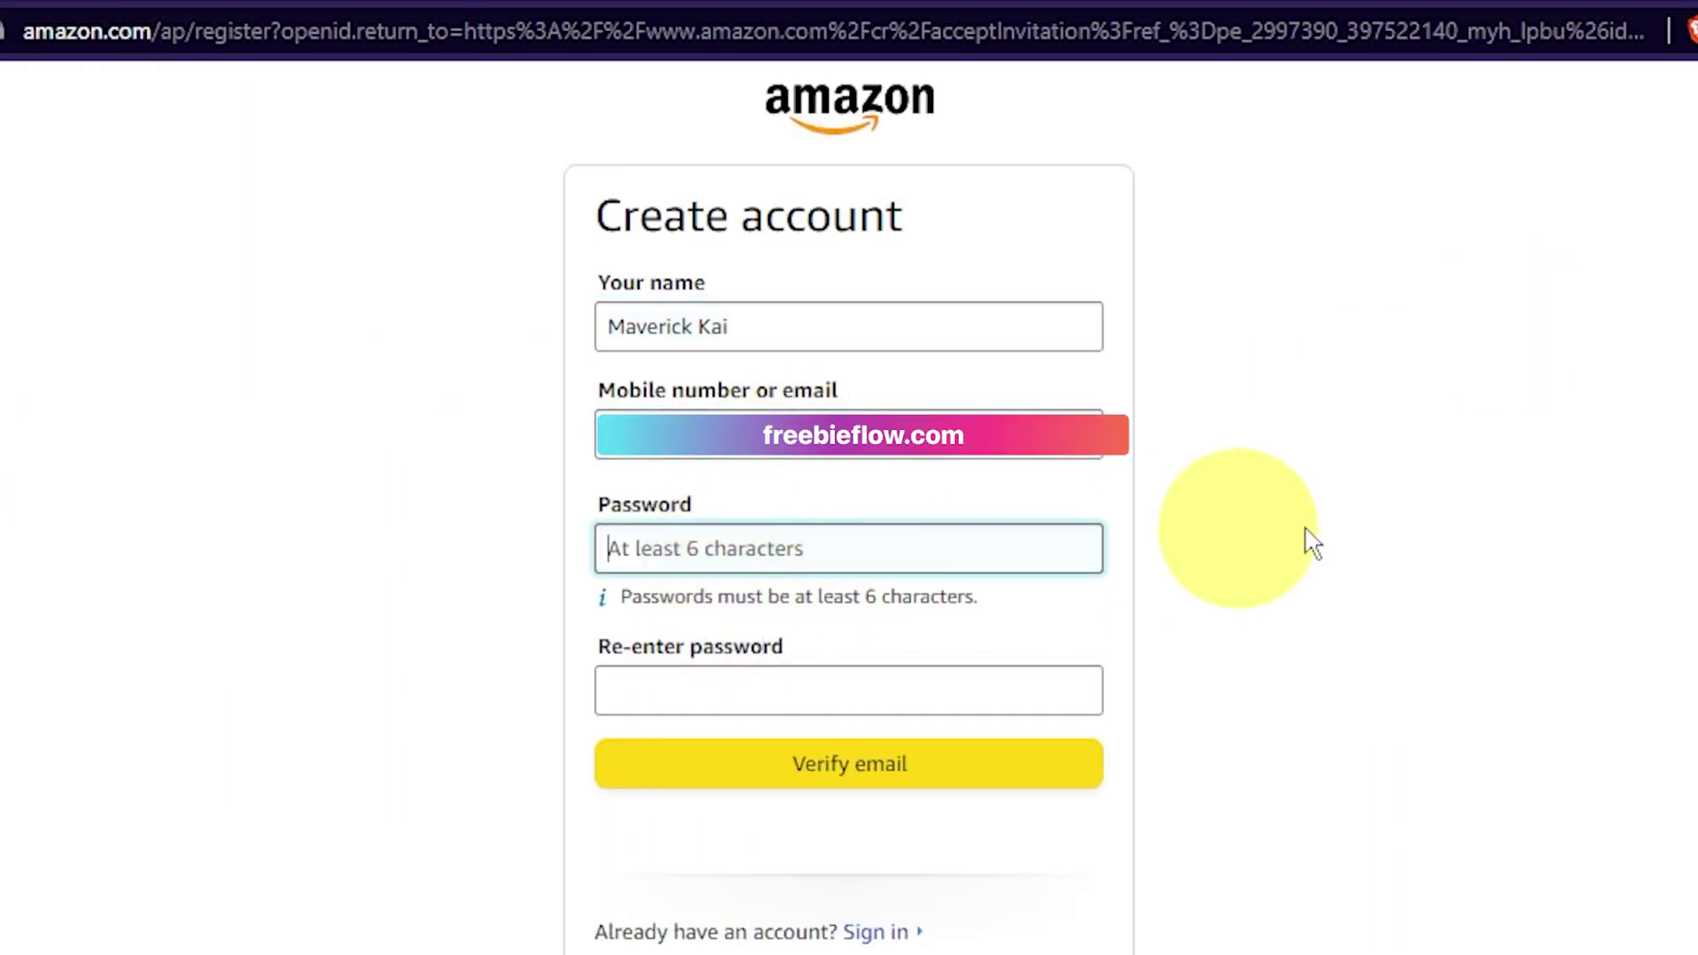
{"action": "type", "text": "*******"}
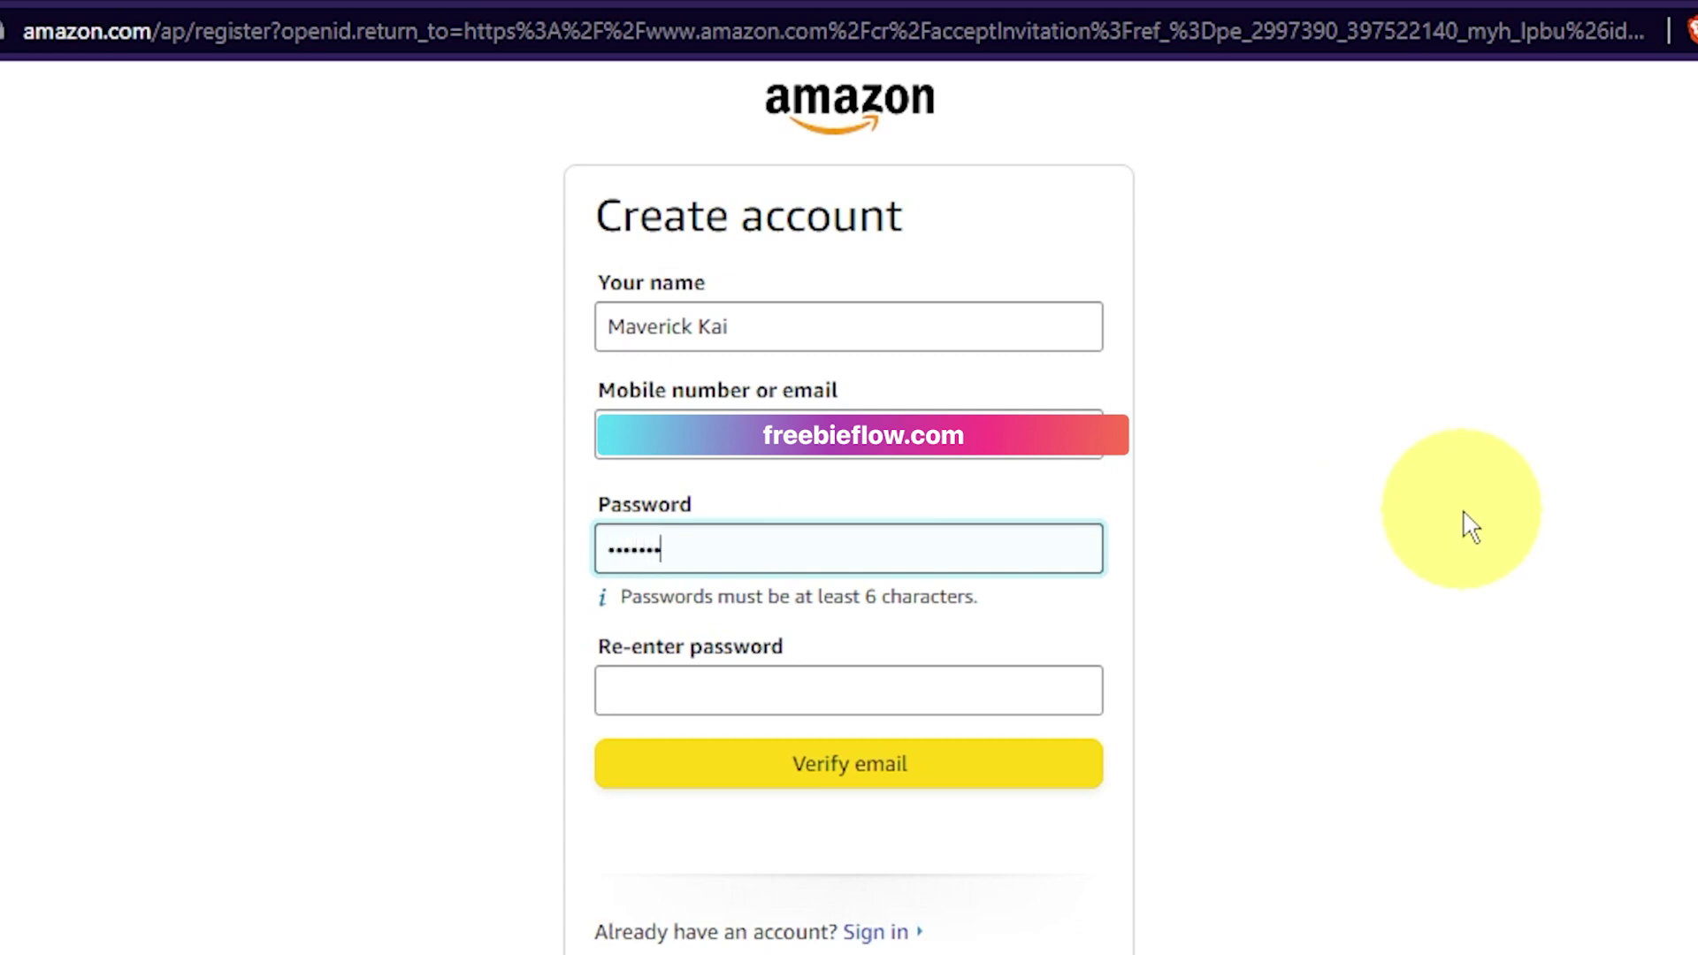
{"action": "type", "text": "*"}
{"action": "key", "text": "Tab"}
{"action": "type", "text": "******"}
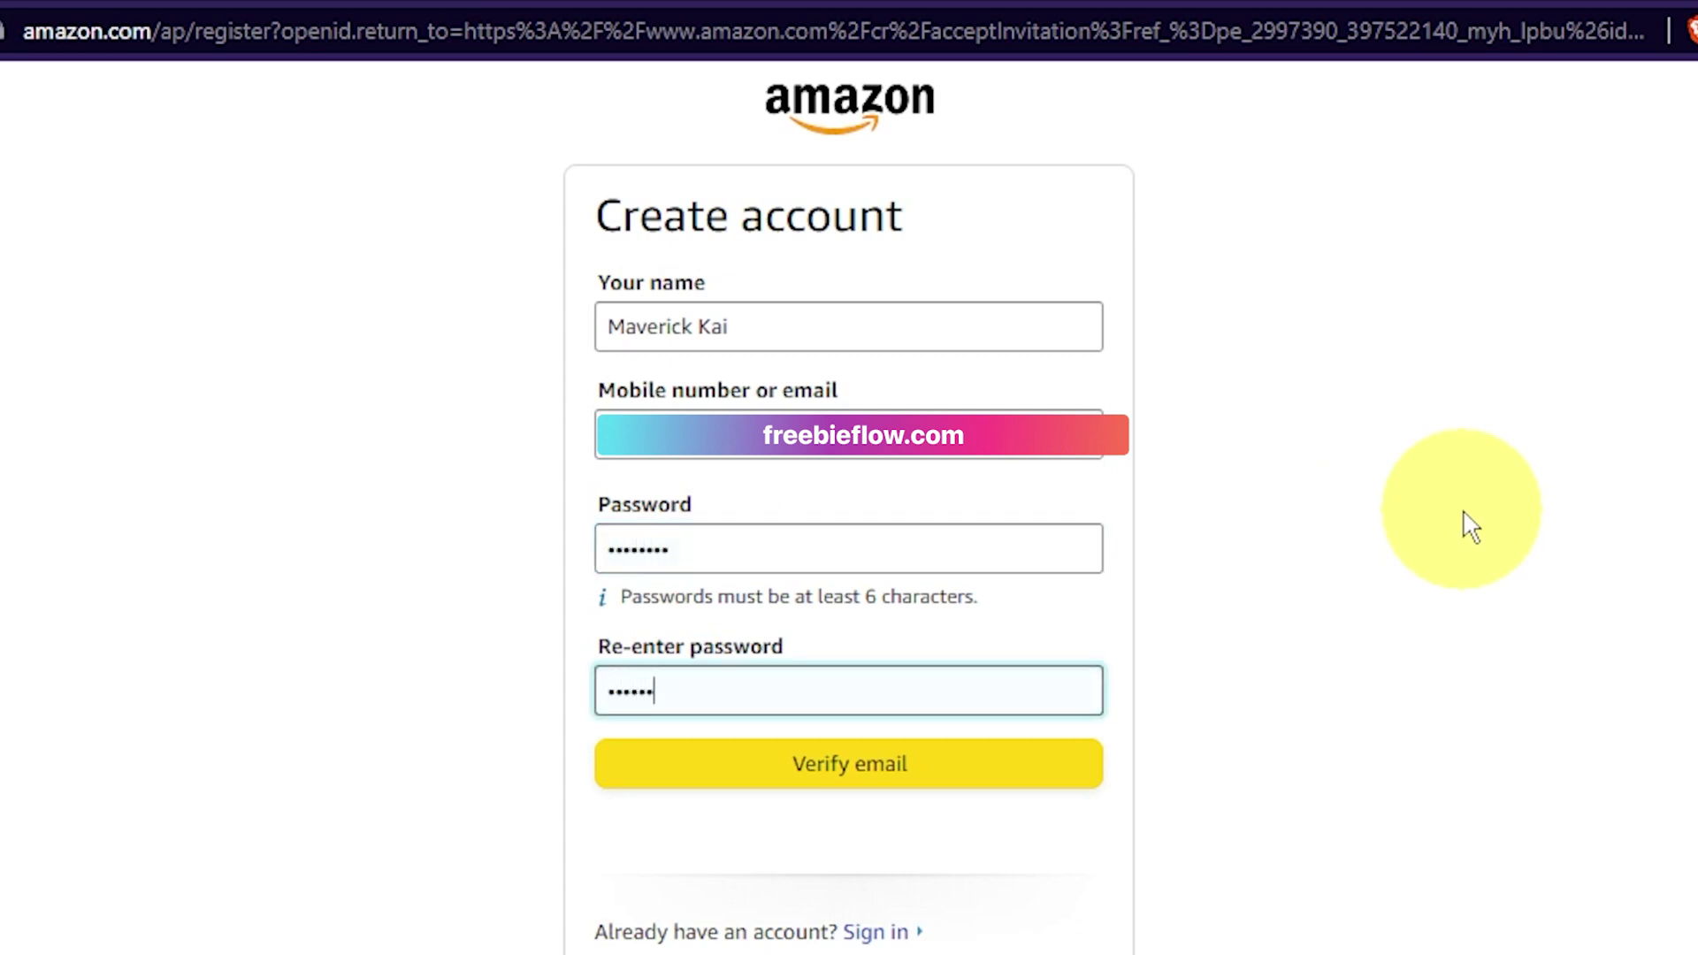
{"action": "type", "text": "**"}
{"action": "left_click", "coordinate": [838, 783]}
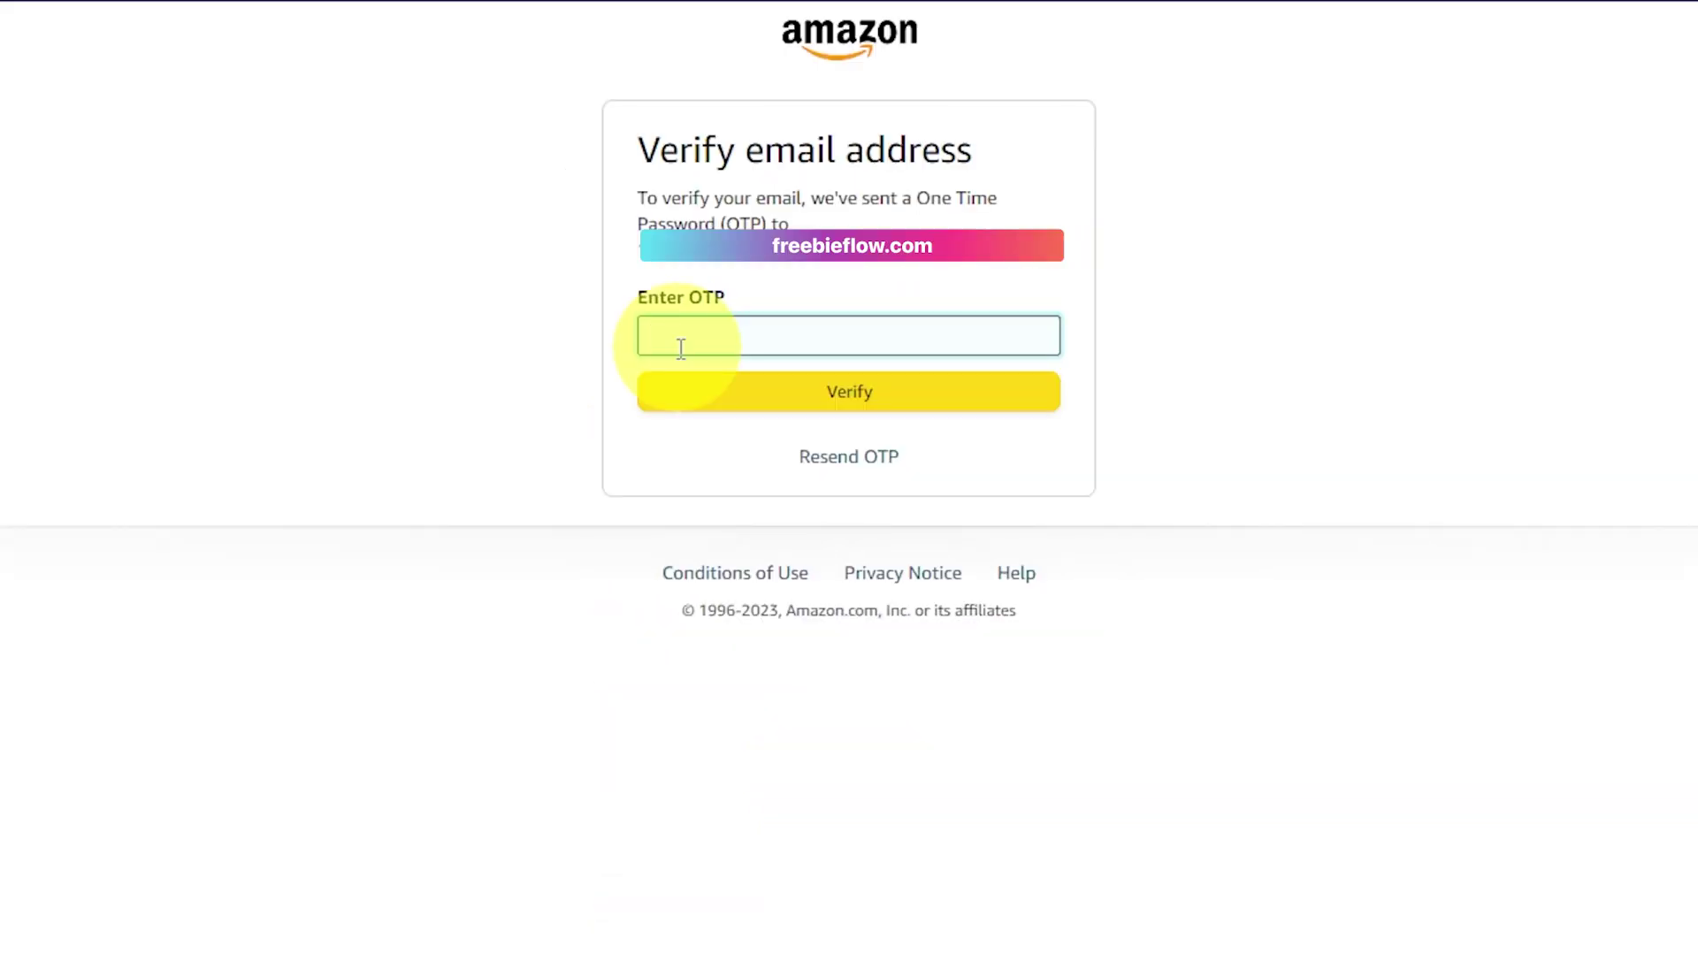
{"action": "key", "text": "ctrl+v"}
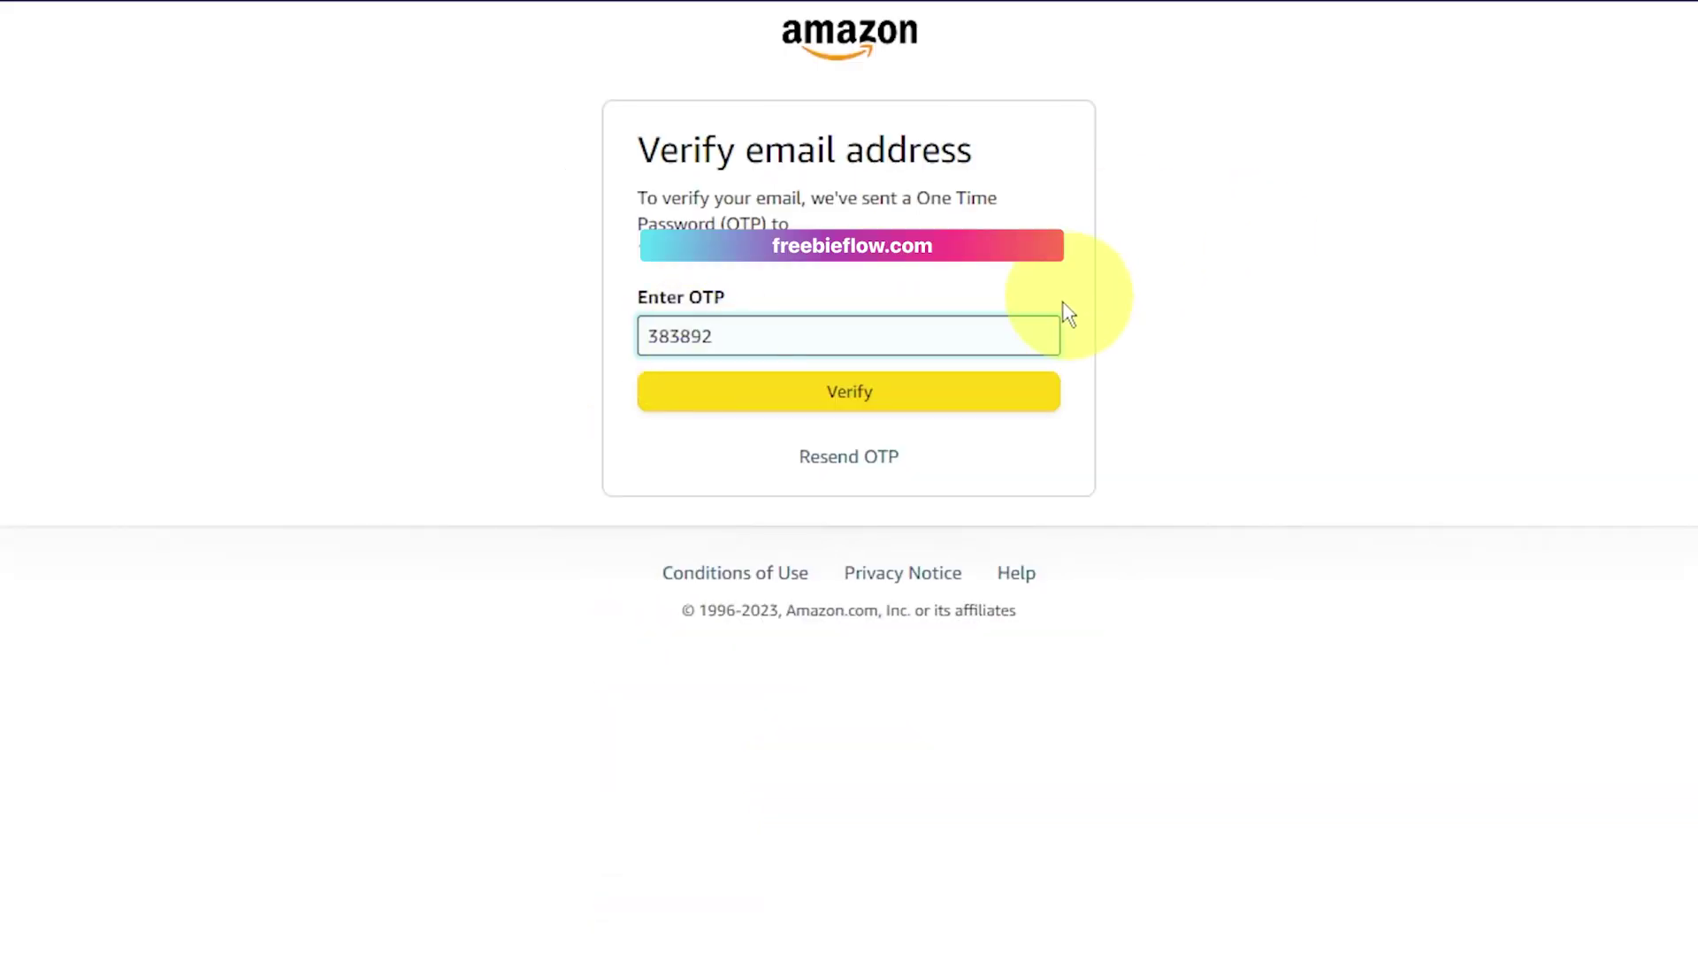
Step: Submit the email verification code, then bring up the truverifi page in the other tab
{"action": "left_click", "coordinate": [973, 399]}
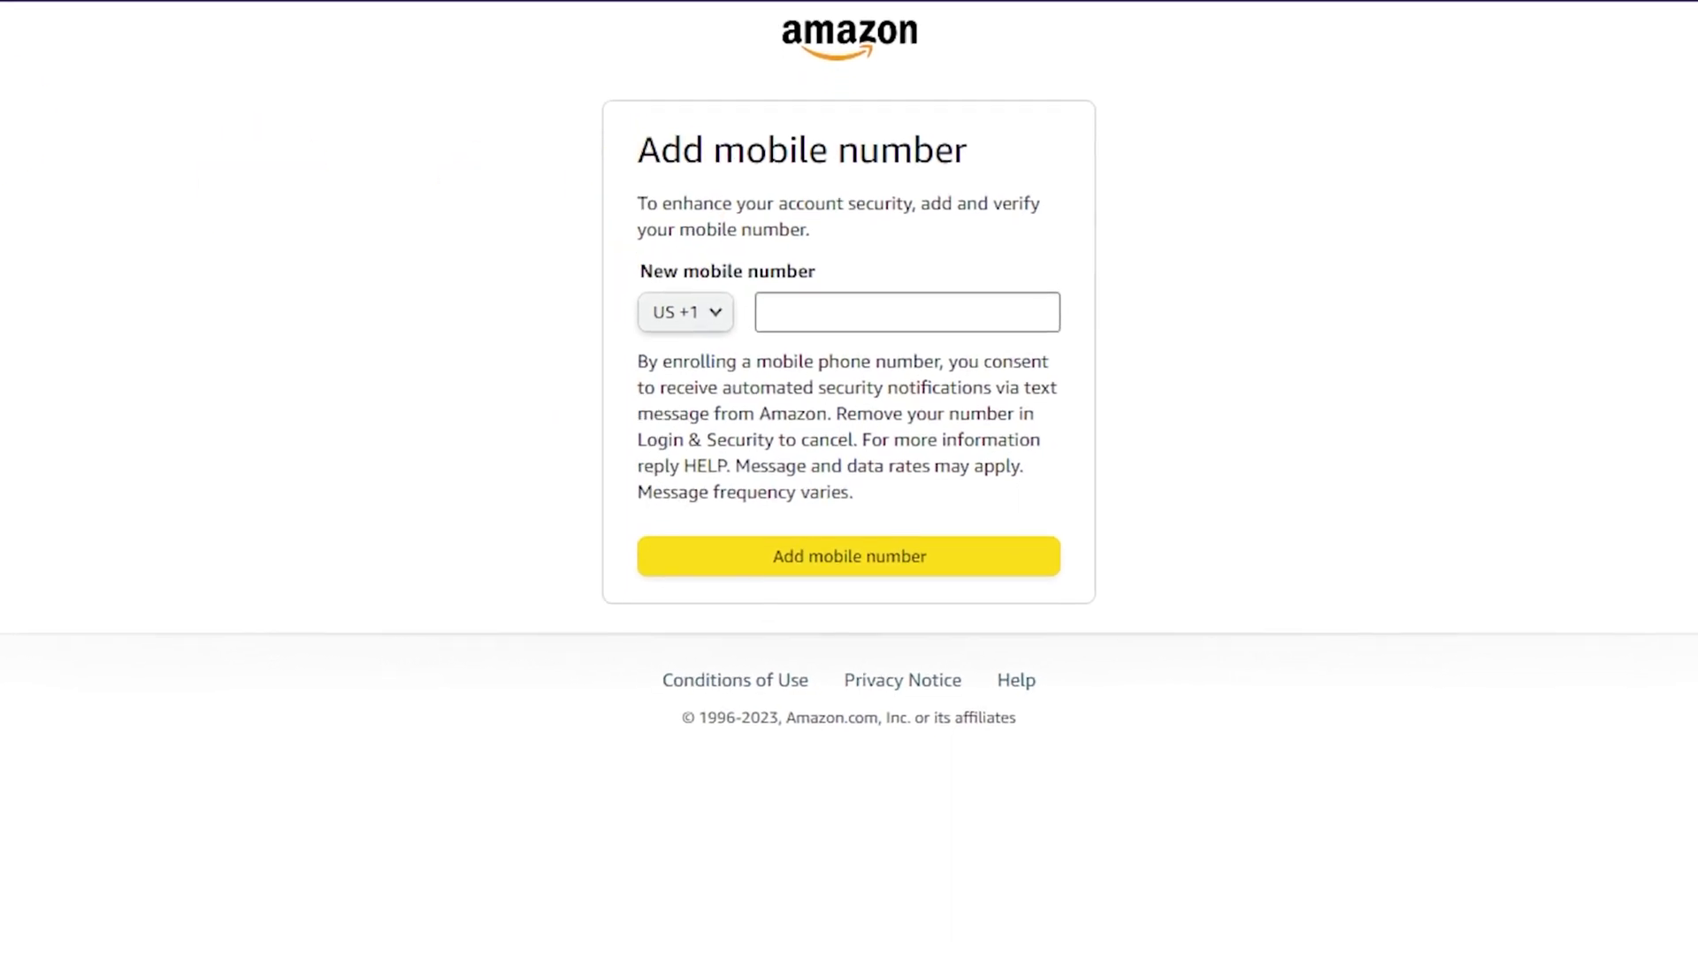
{"action": "left_click", "coordinate": [199, 11]}
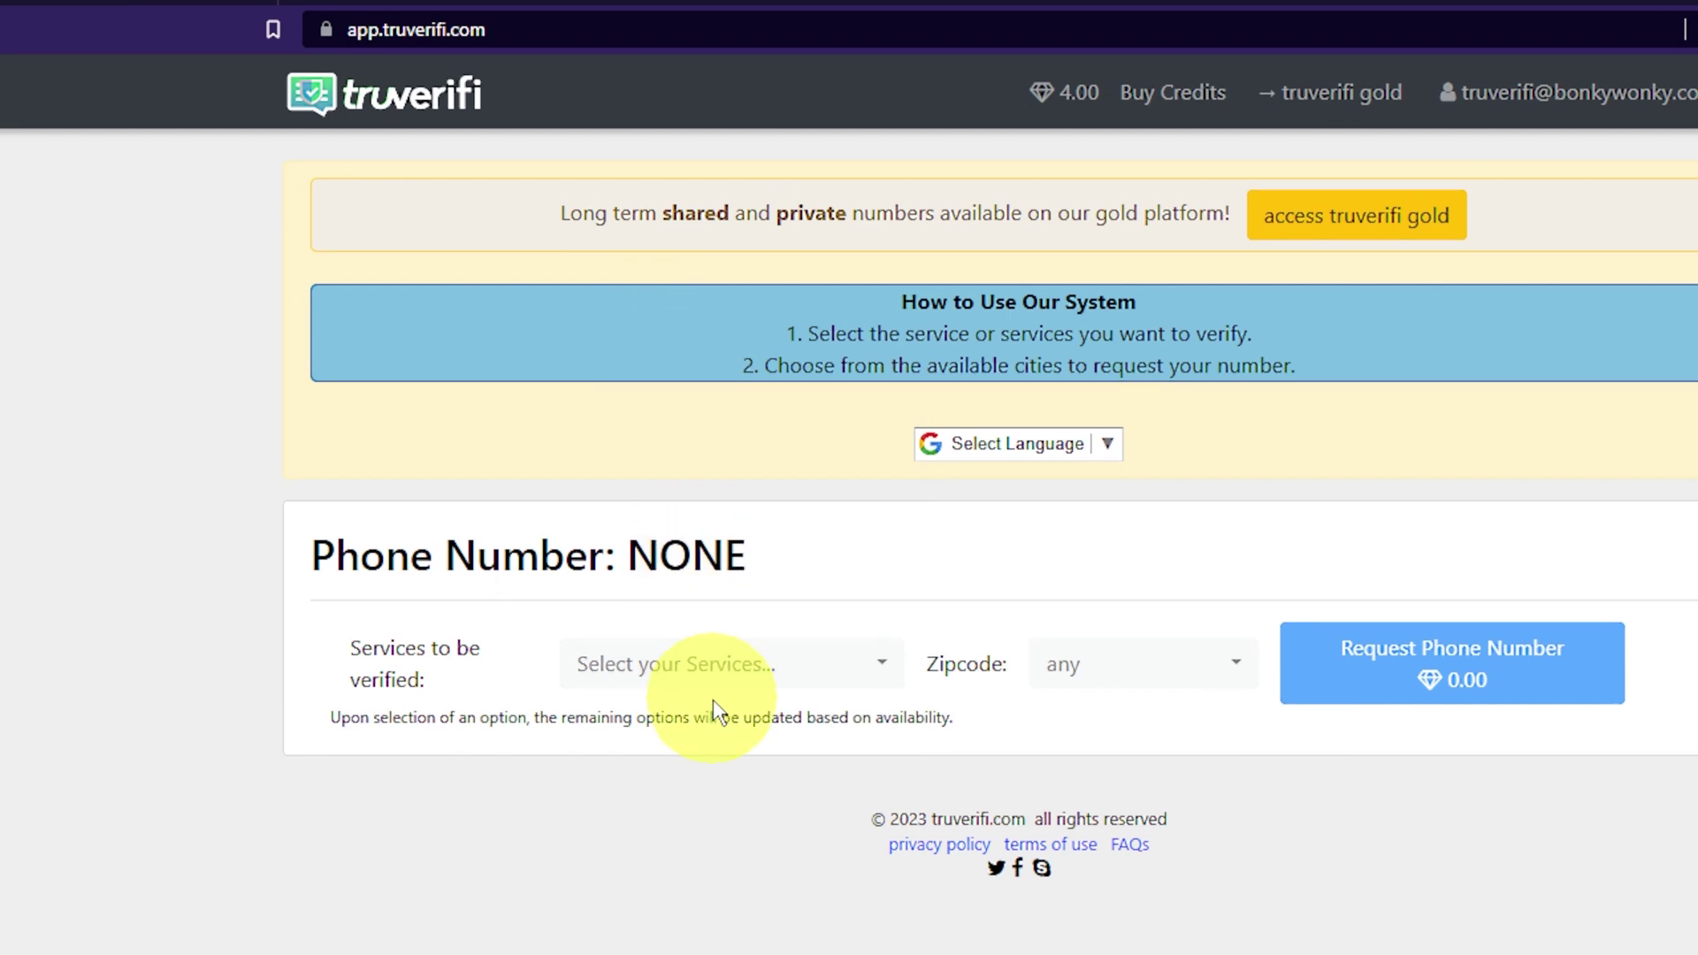
Step: Request a truverifi phone number for the Amazon service and copy it
{"action": "left_click", "coordinate": [706, 699]}
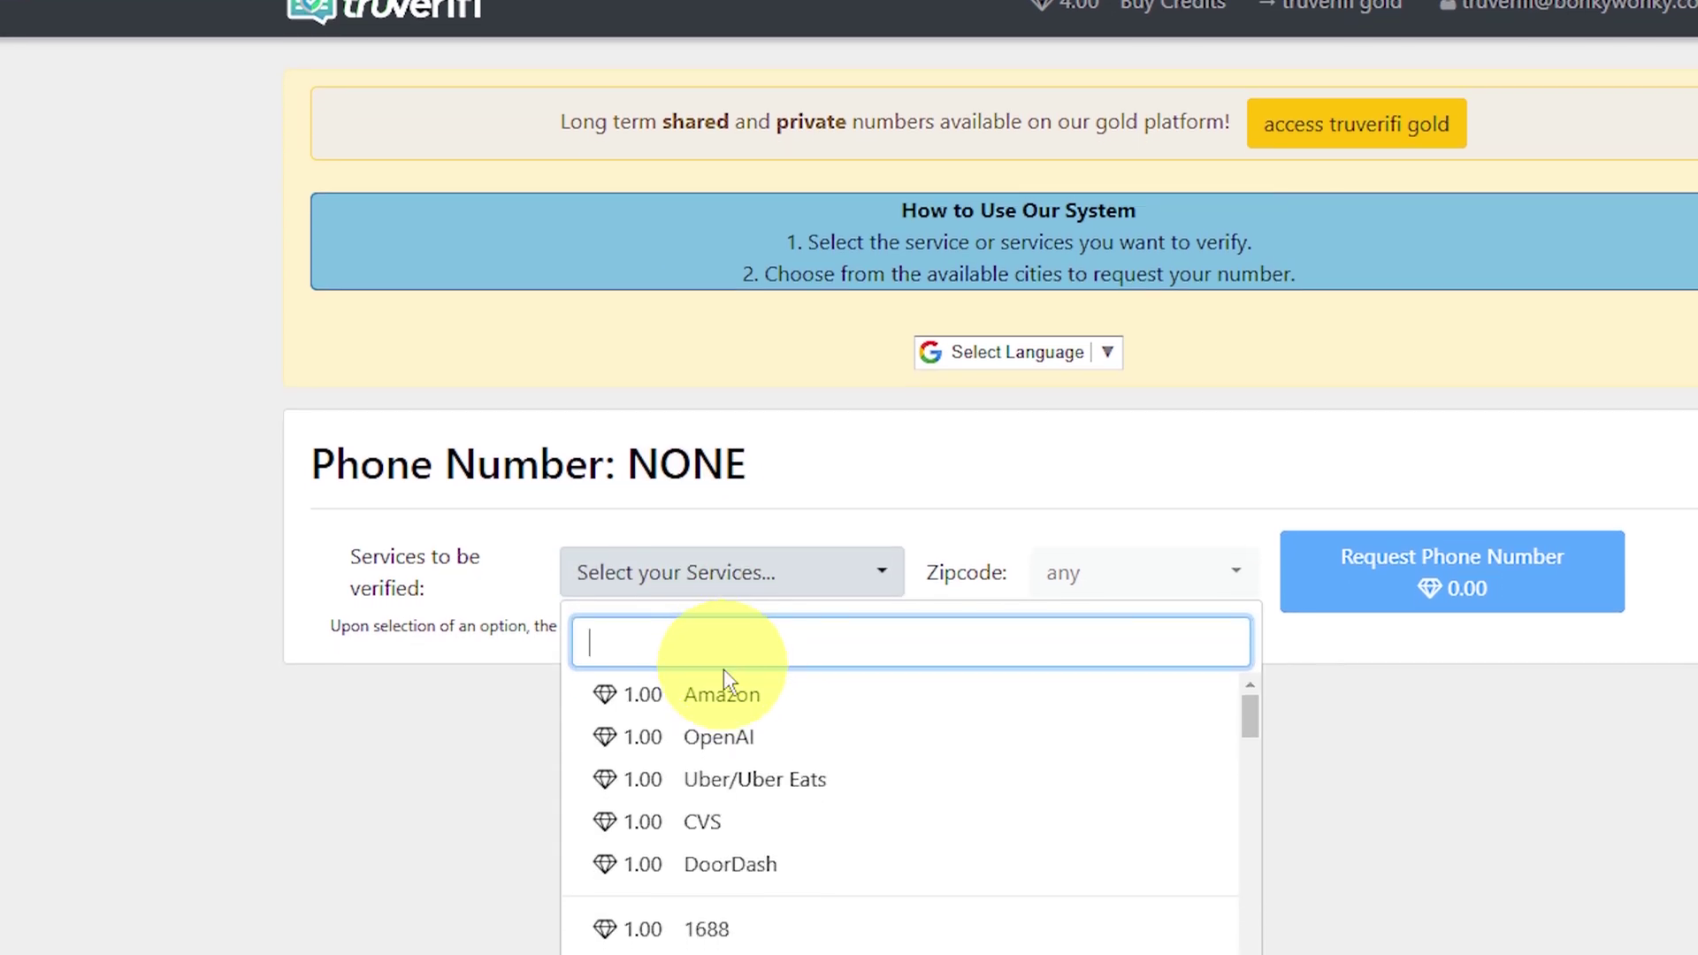
{"action": "left_click", "coordinate": [724, 734]}
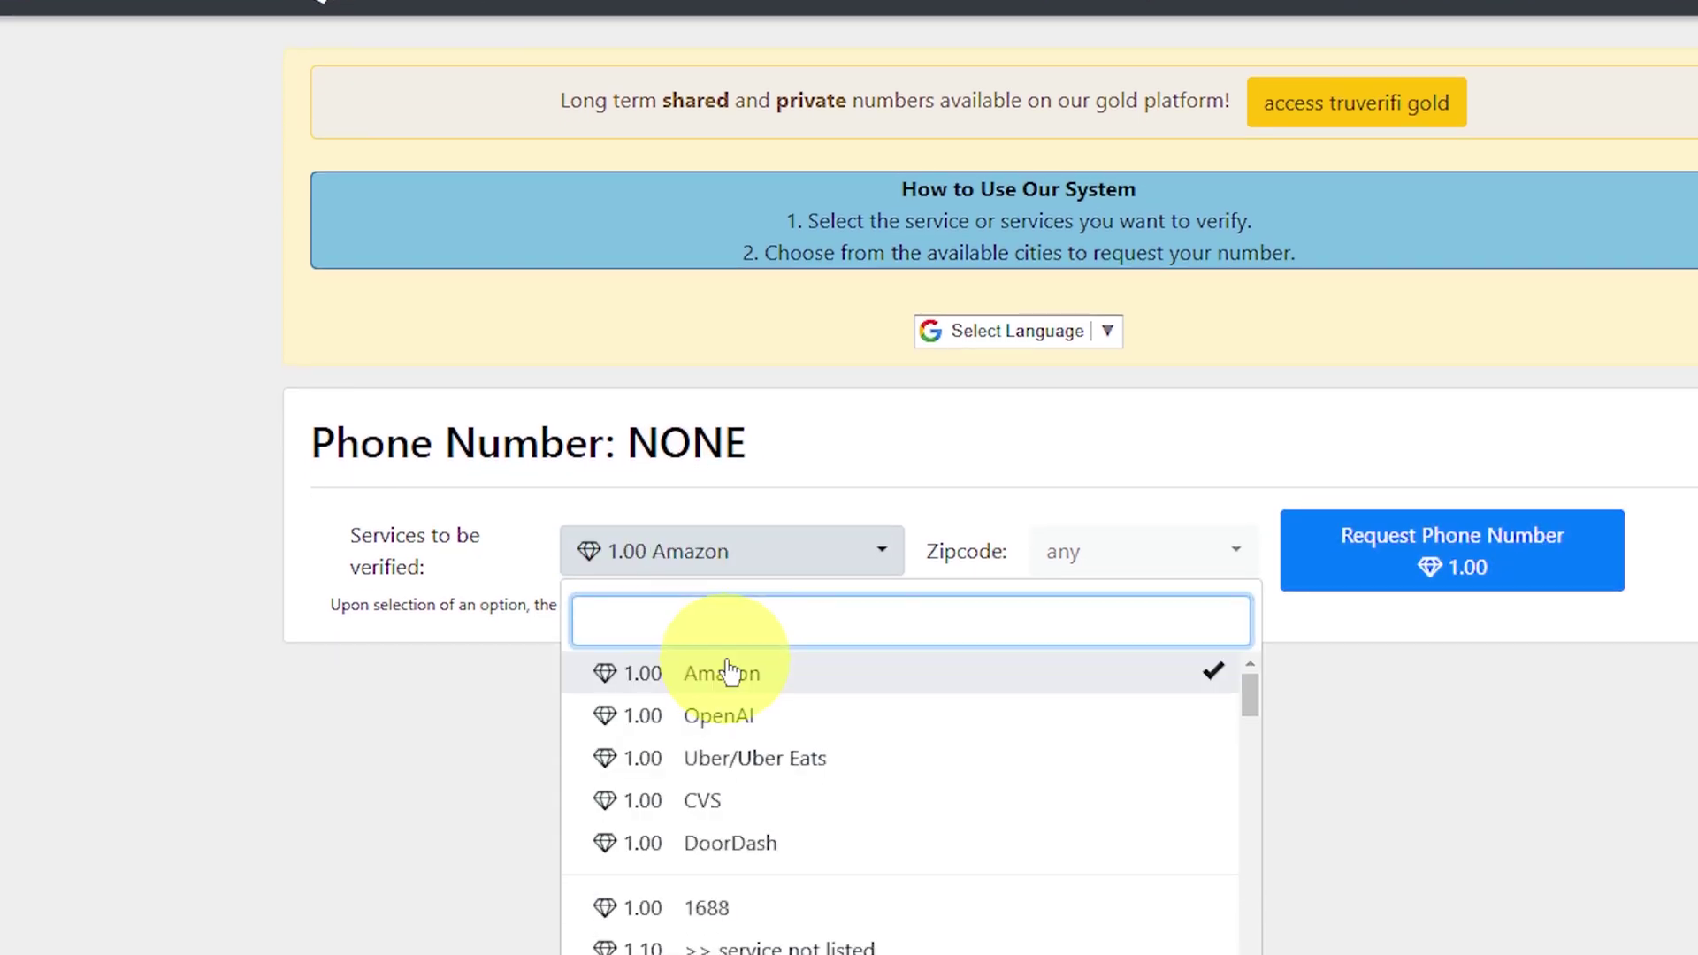
{"action": "left_click", "coordinate": [1409, 548]}
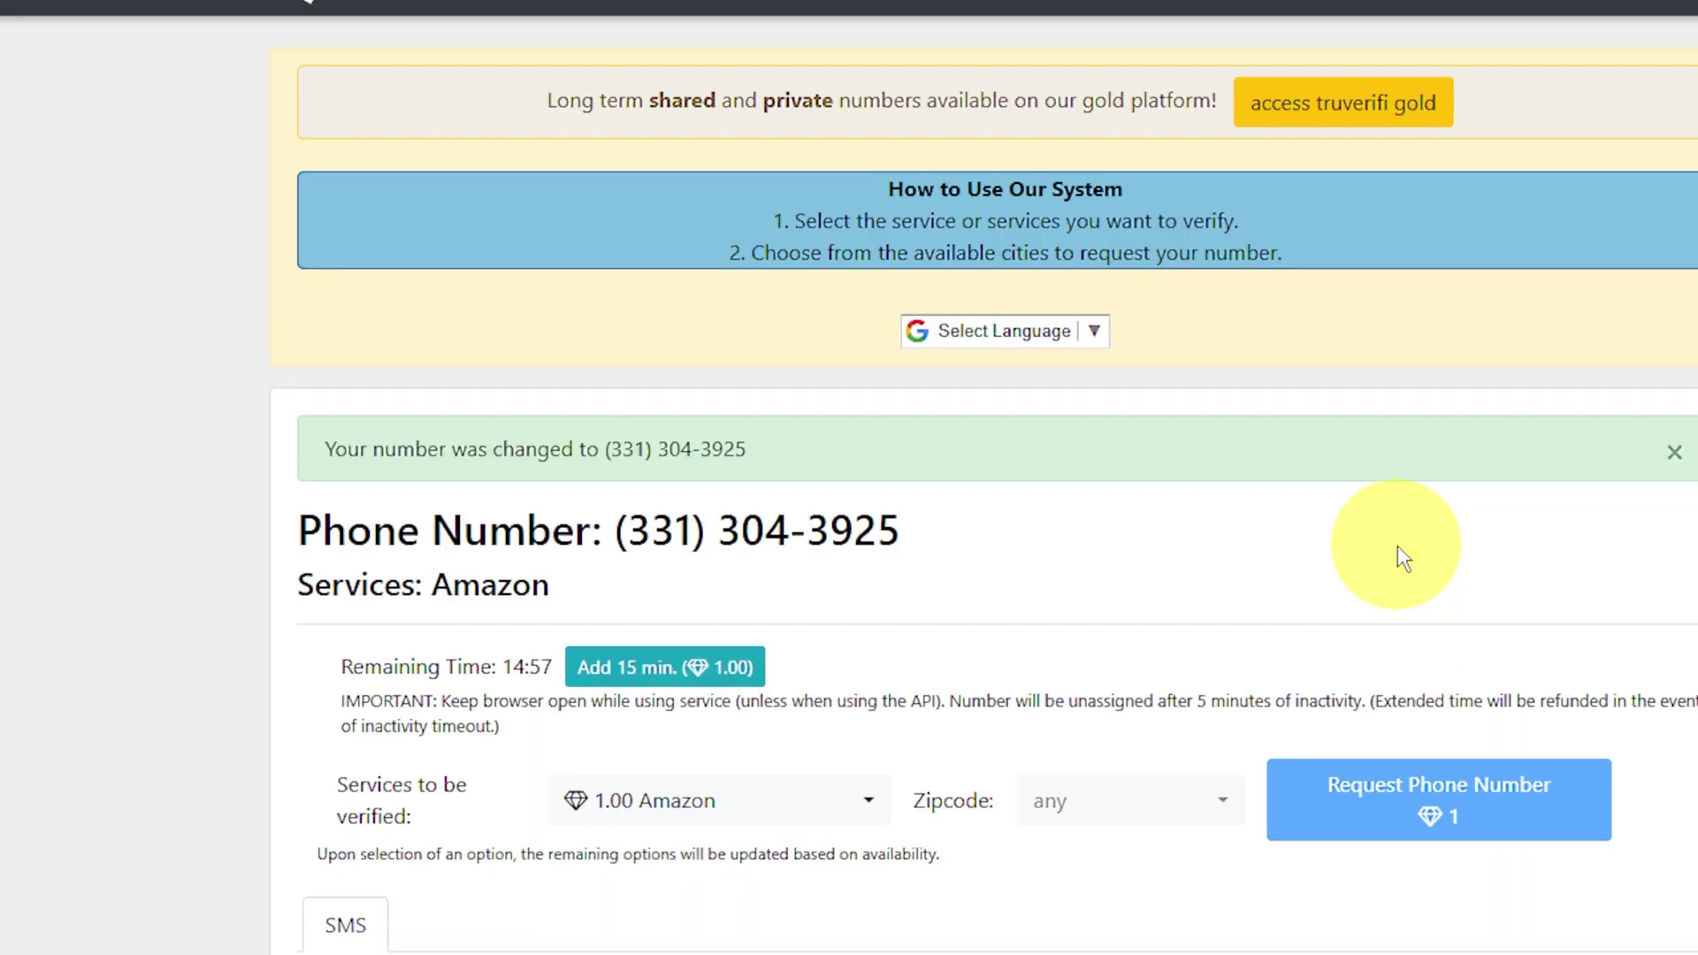
{"action": "scroll", "coordinate": [884, 659], "scroll_direction": "down", "scroll_amount": 1}
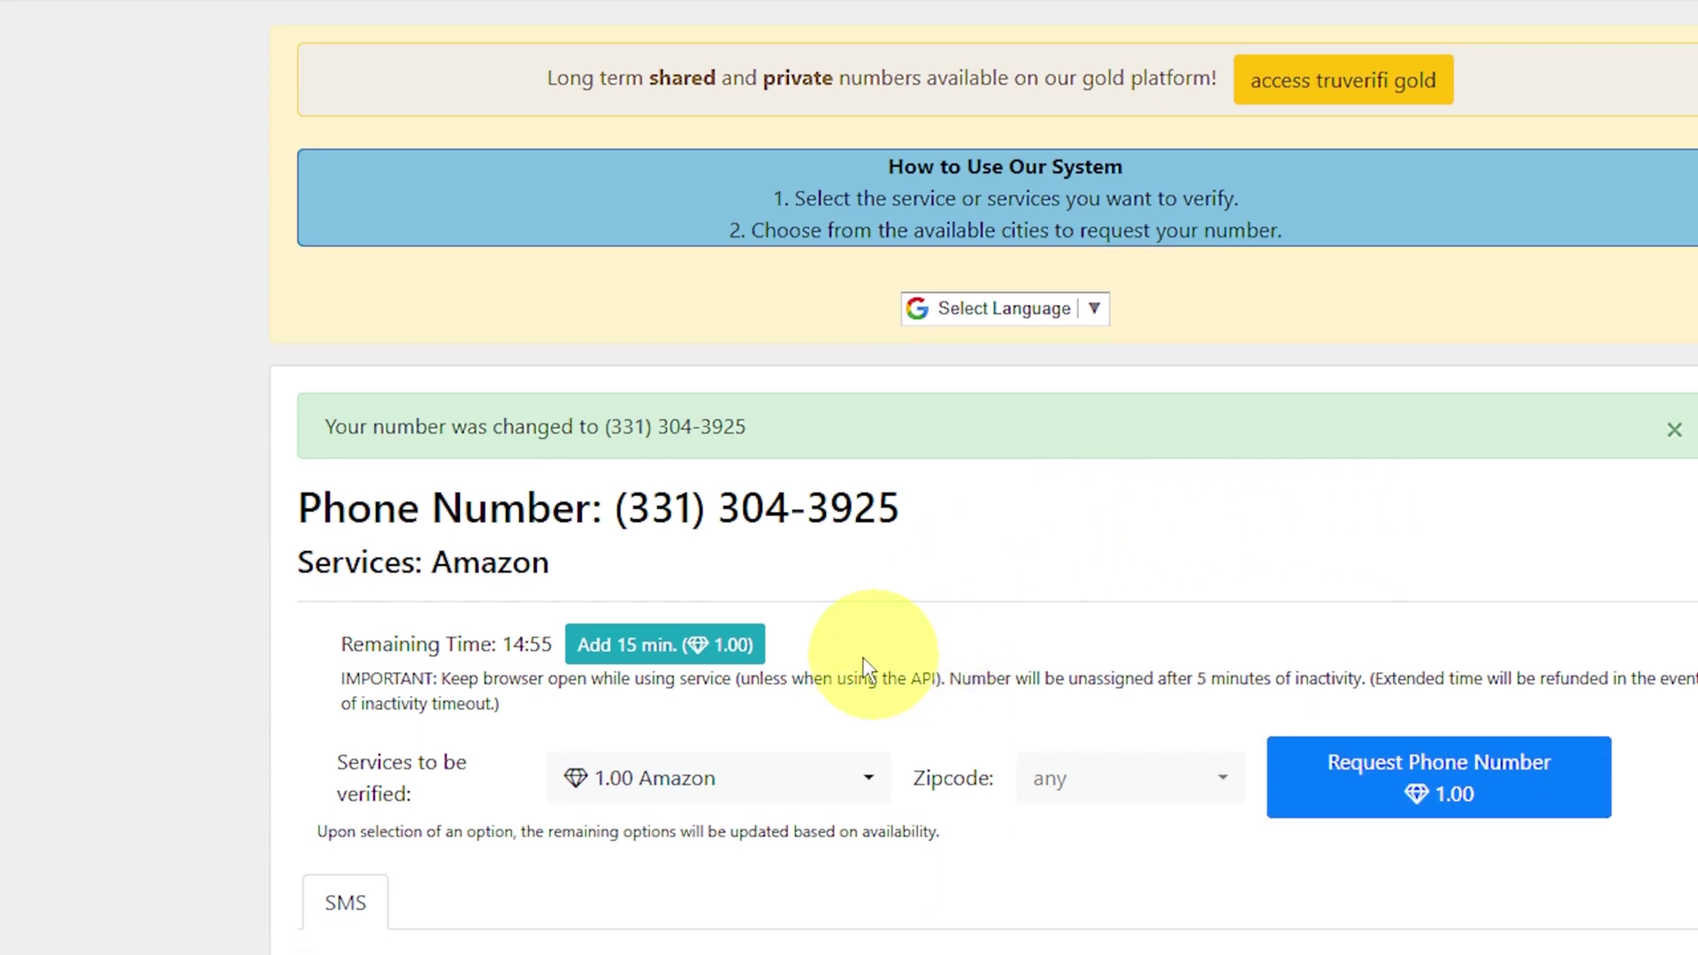
{"action": "left_click_drag", "start_coordinate": [900, 513], "coordinate": [610, 509]}
{"action": "right_click", "coordinate": [659, 511]}
{"action": "left_click", "coordinate": [699, 532]}
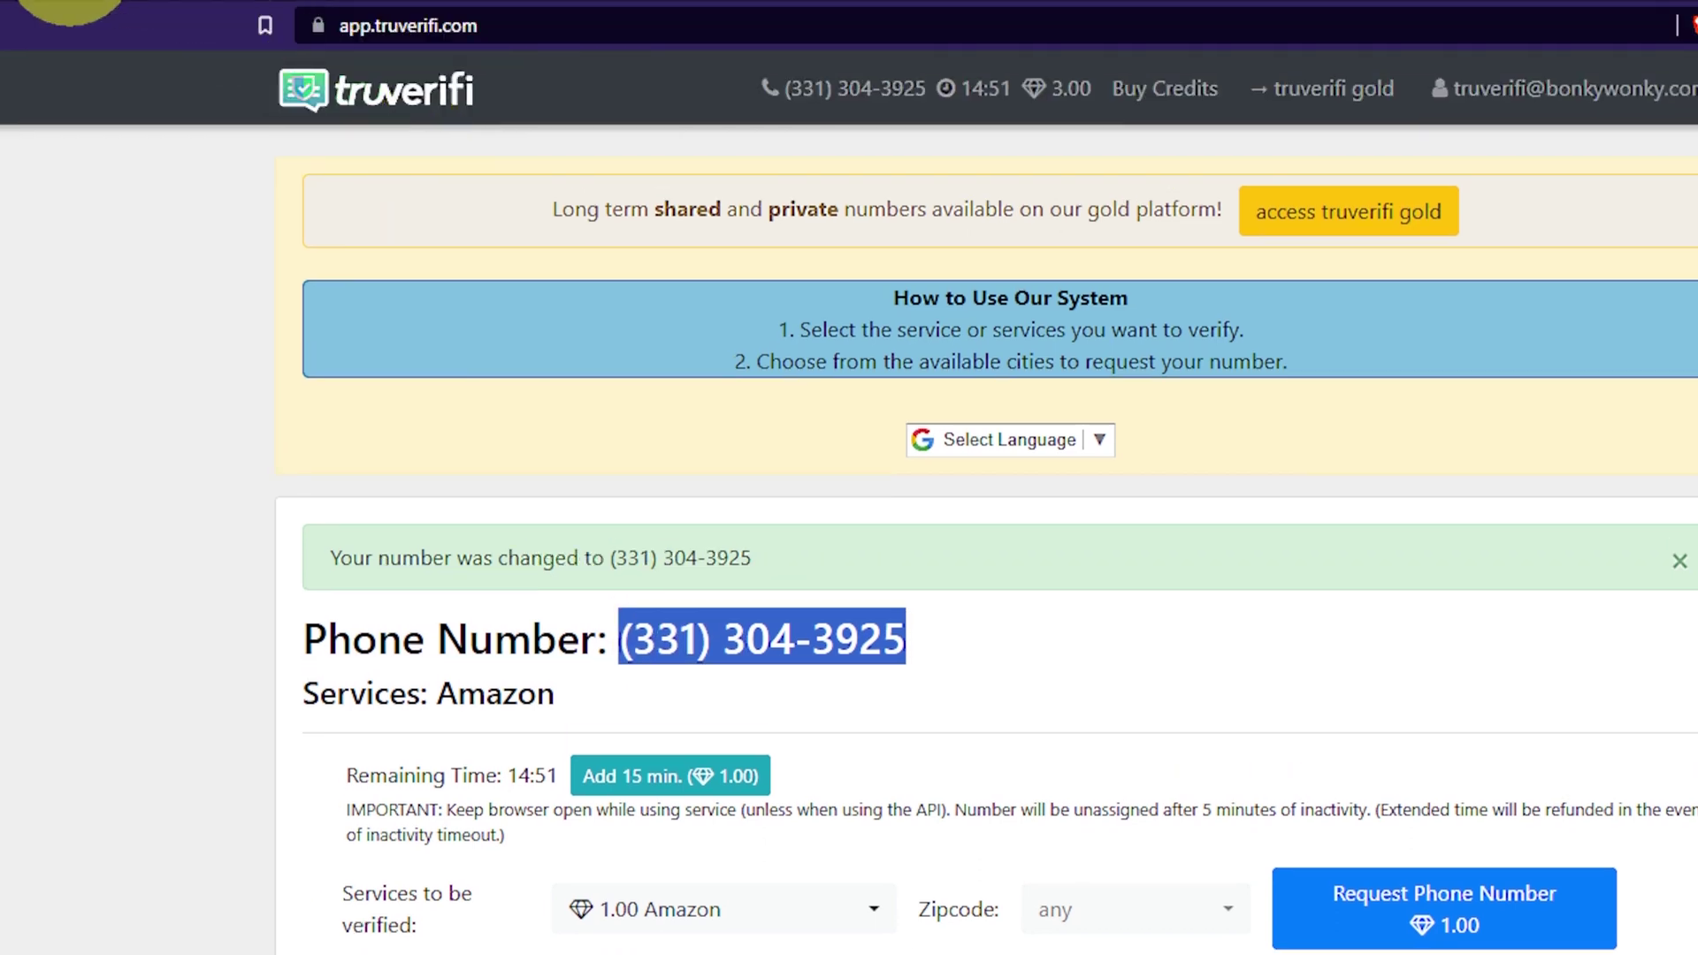
Step: Paste the rented number into Amazon's mobile number field and submit it
{"action": "left_click", "coordinate": [221, 21]}
{"action": "left_click", "coordinate": [1228, 404]}
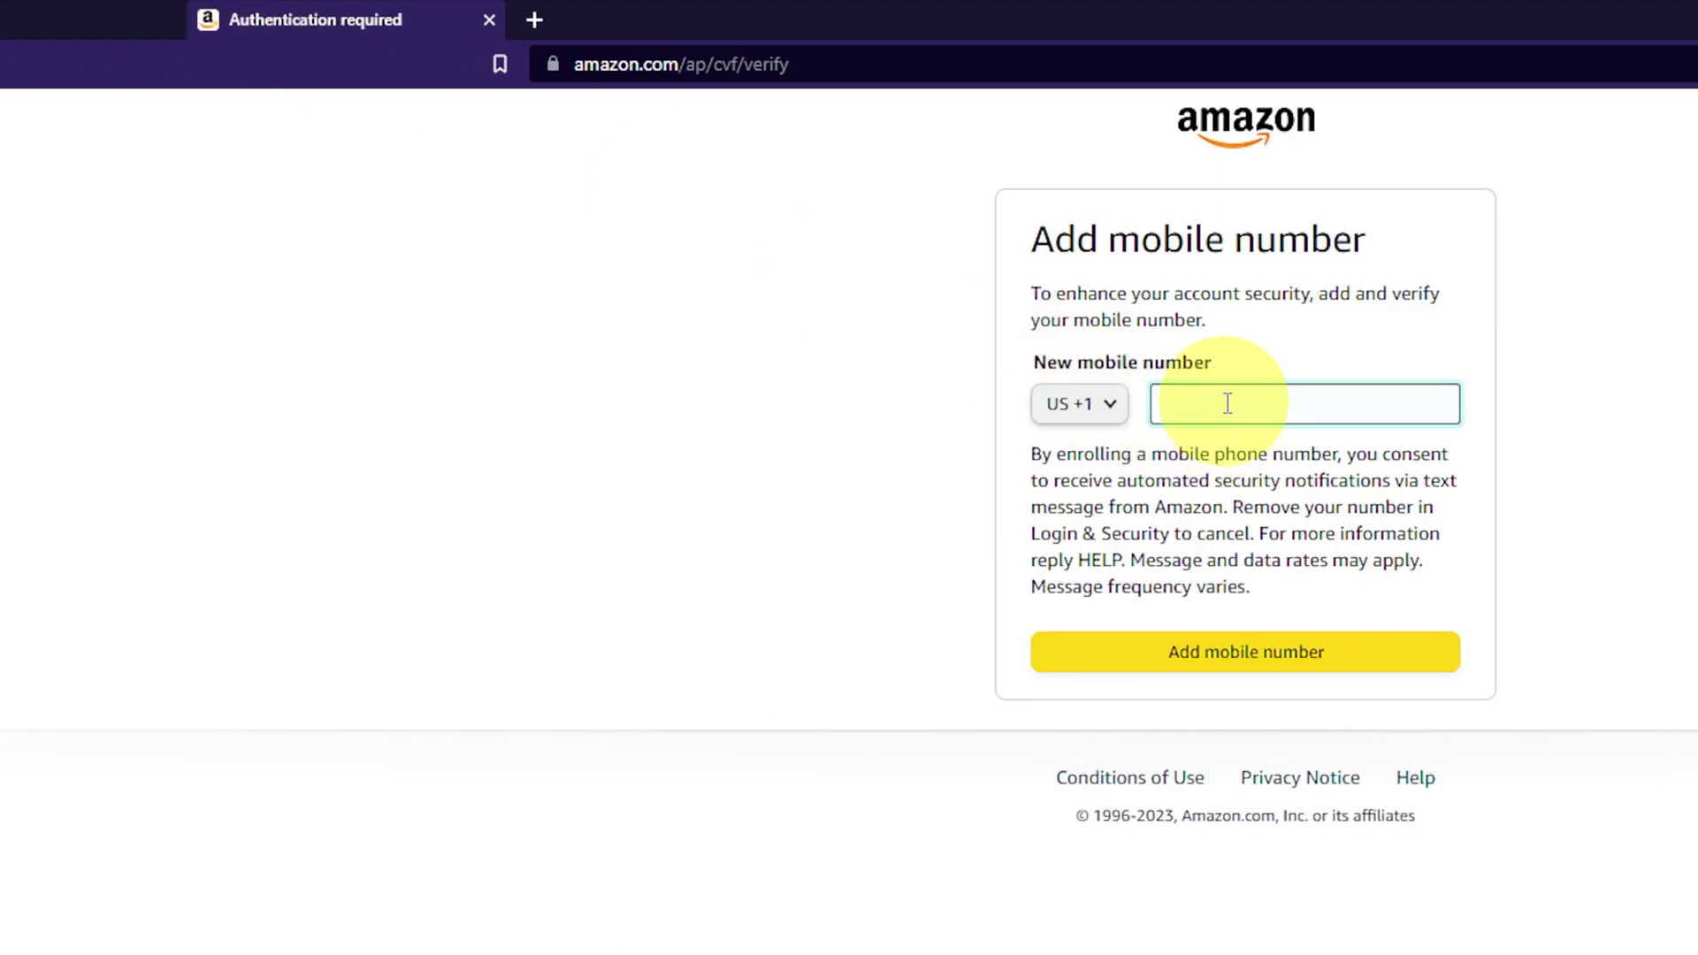
{"action": "key", "text": "ctrl+v"}
{"action": "left_click", "coordinate": [1280, 661]}
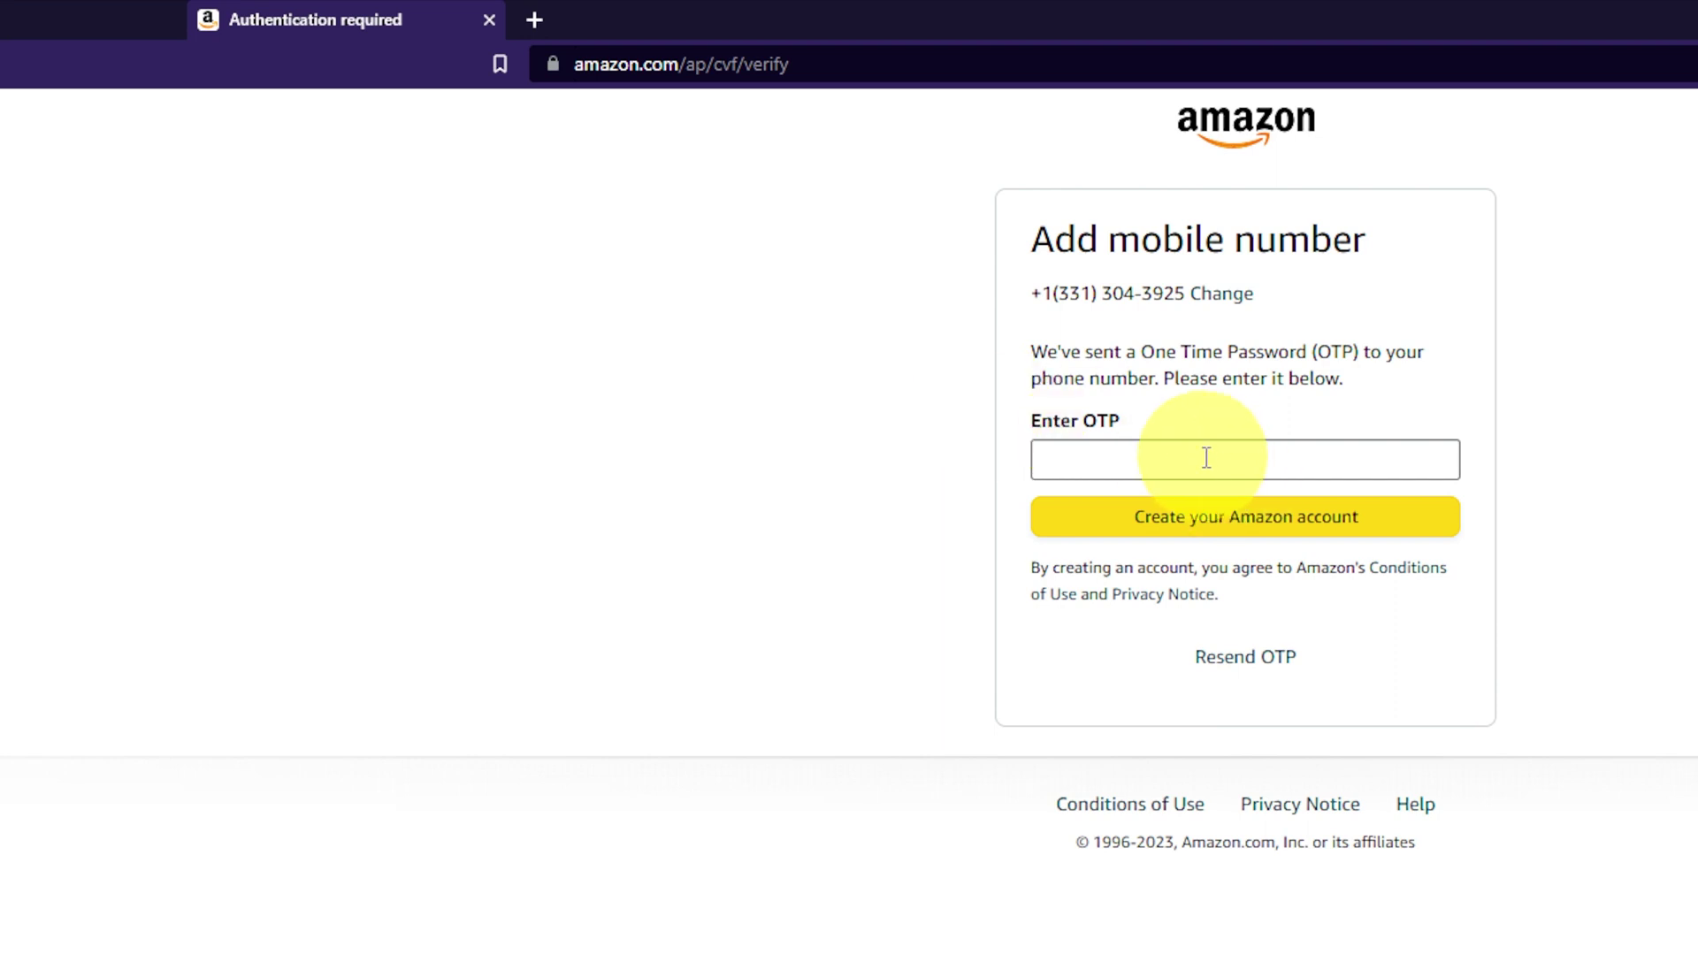
Step: Copy the OTP from Amazon's text on truverifi and return to Amazon's Enter OTP page
{"action": "left_click", "coordinate": [55, 12]}
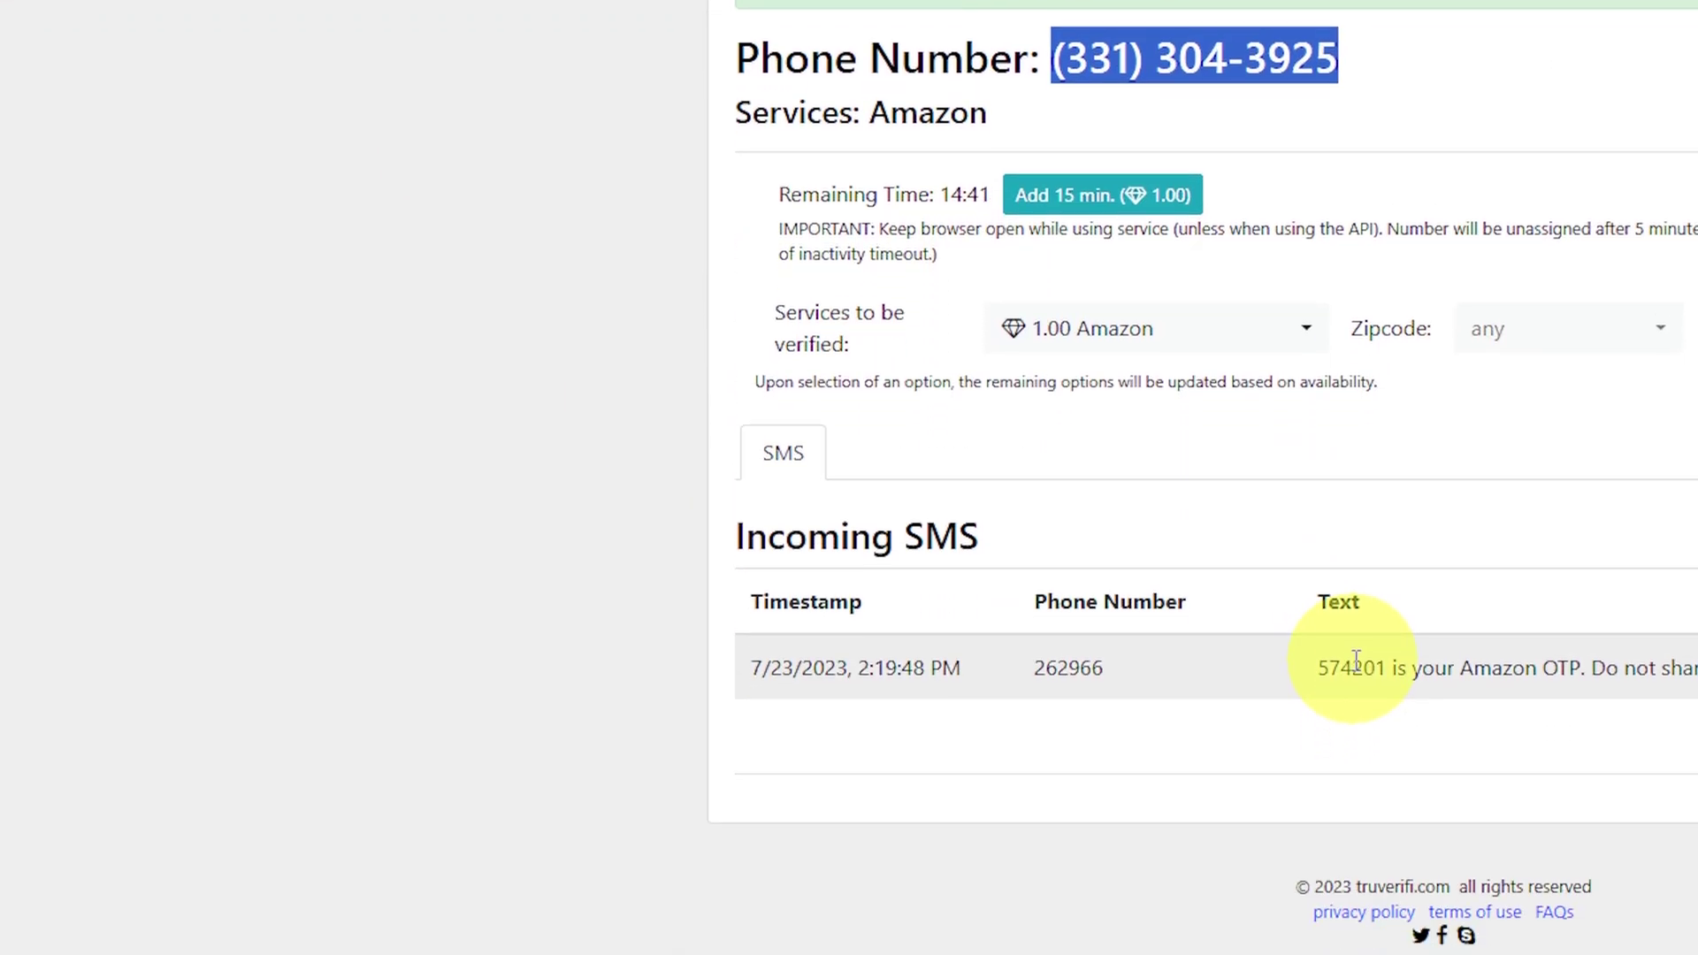
{"action": "double_click", "coordinate": [1353, 724]}
{"action": "right_click", "coordinate": [1355, 726]}
{"action": "left_click", "coordinate": [1395, 674]}
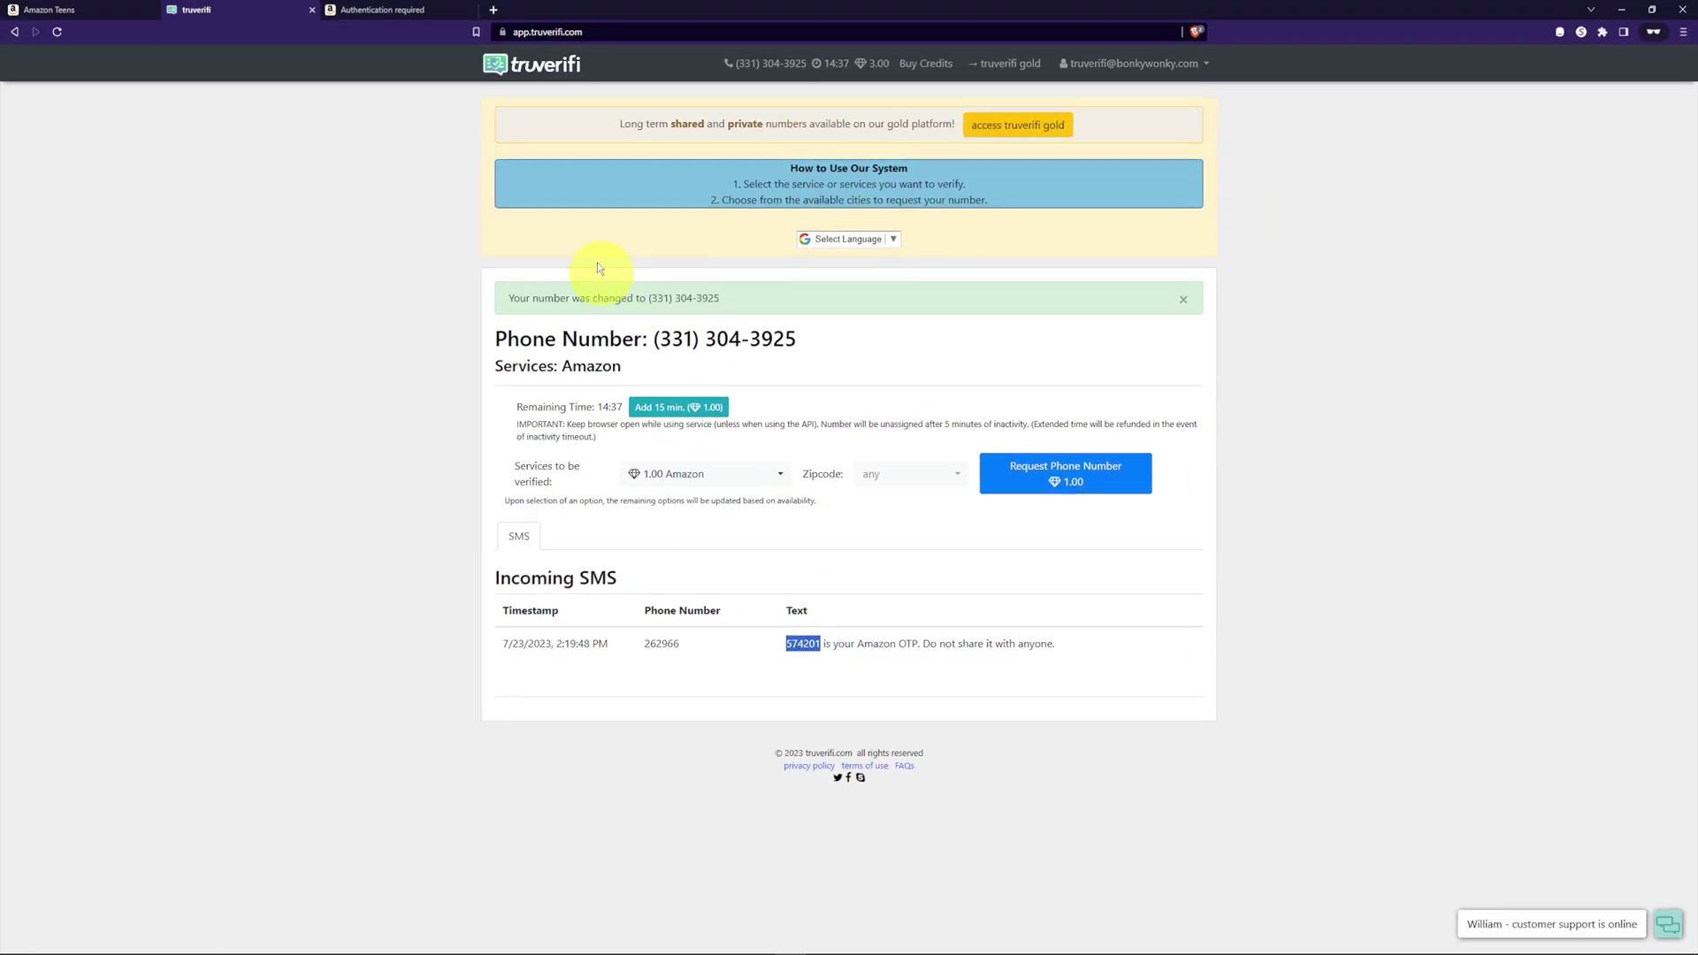
{"action": "left_click", "coordinate": [383, 10]}
Step: Paste the texted OTP into the Enter OTP field and create the teen's Amazon account
{"action": "left_click", "coordinate": [820, 228]}
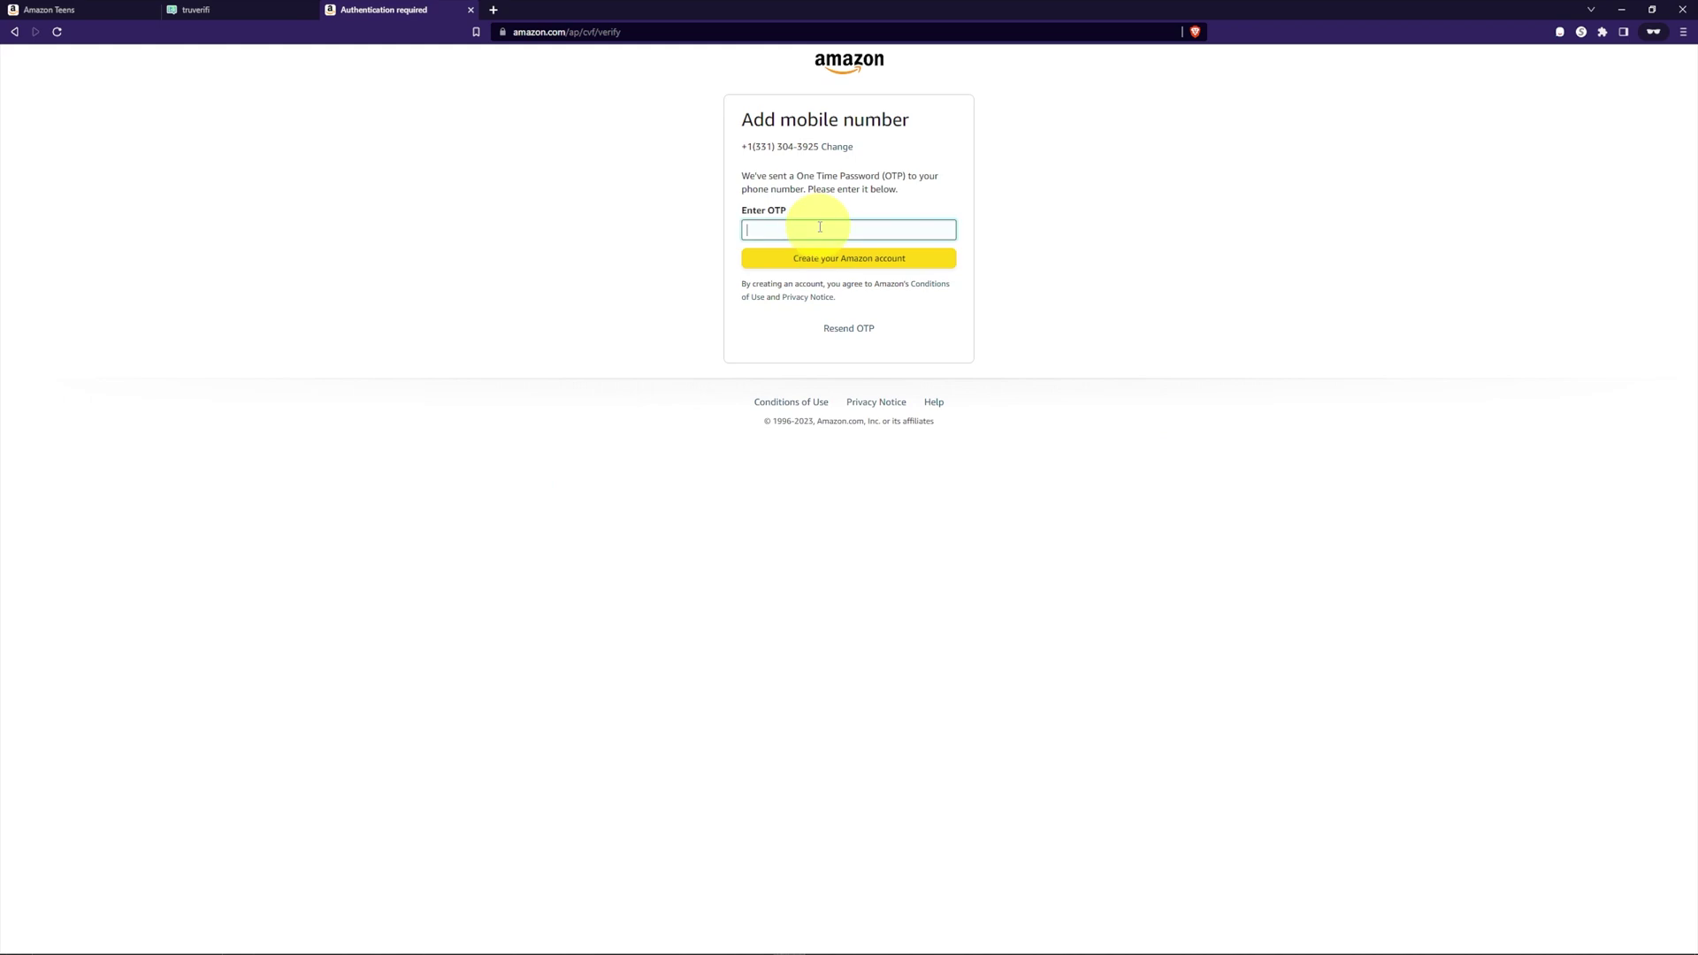
{"action": "right_click", "coordinate": [826, 227]}
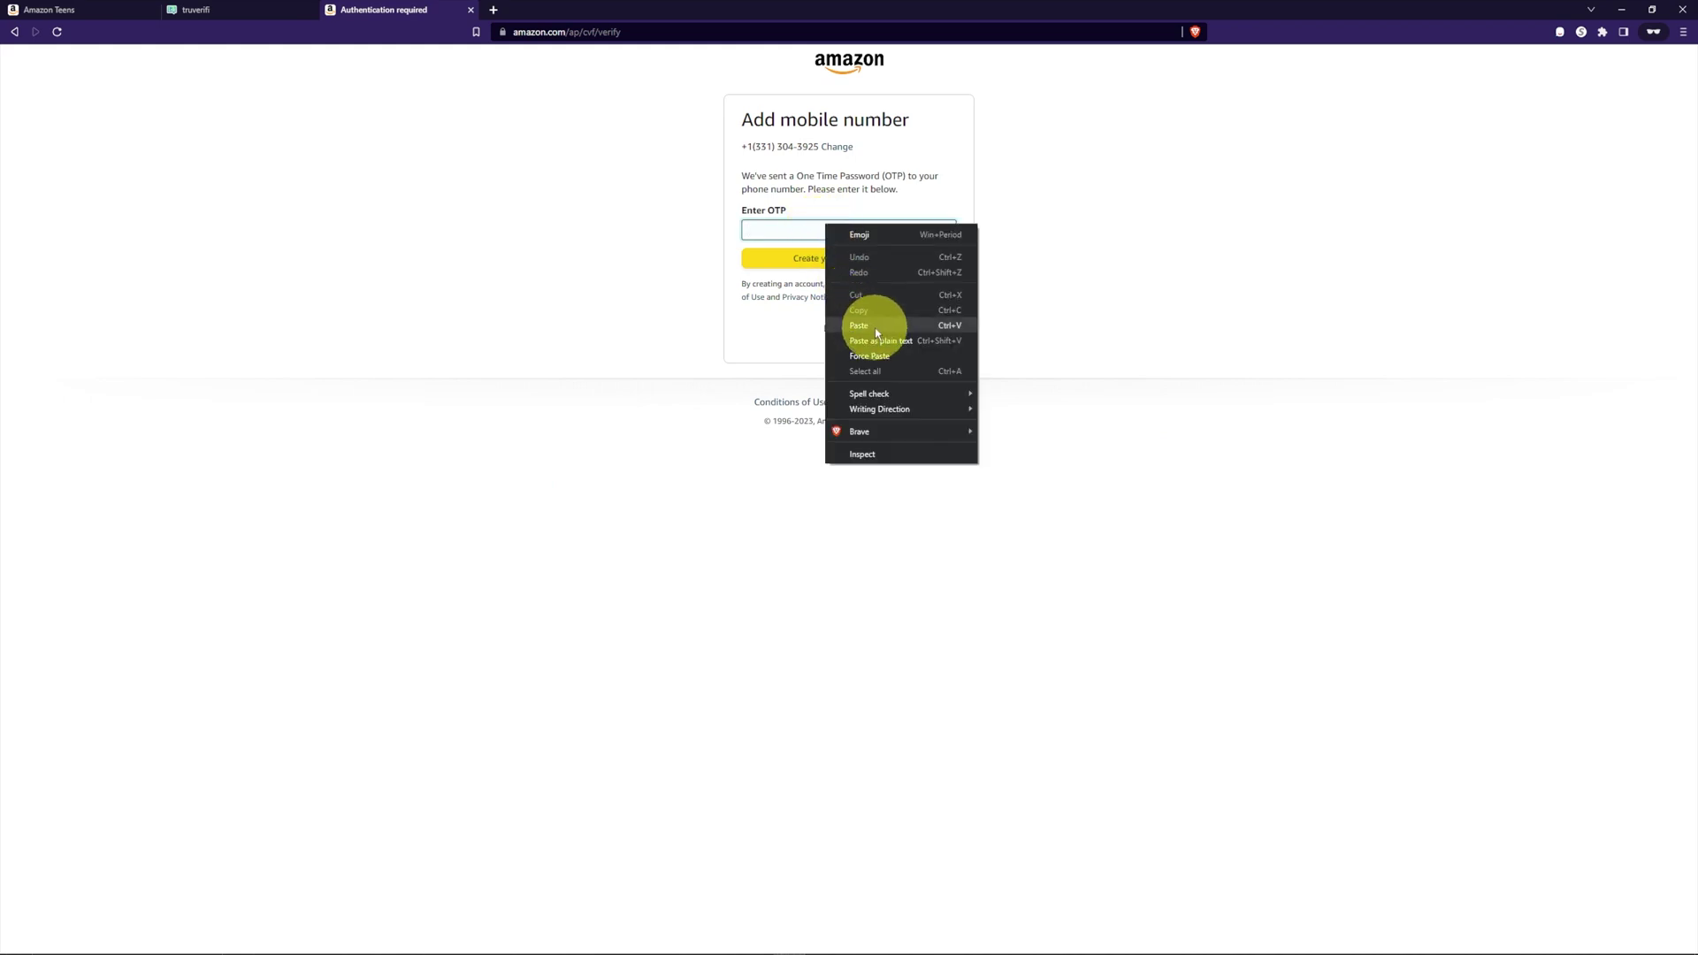
{"action": "left_click", "coordinate": [888, 296]}
{"action": "left_click", "coordinate": [884, 261]}
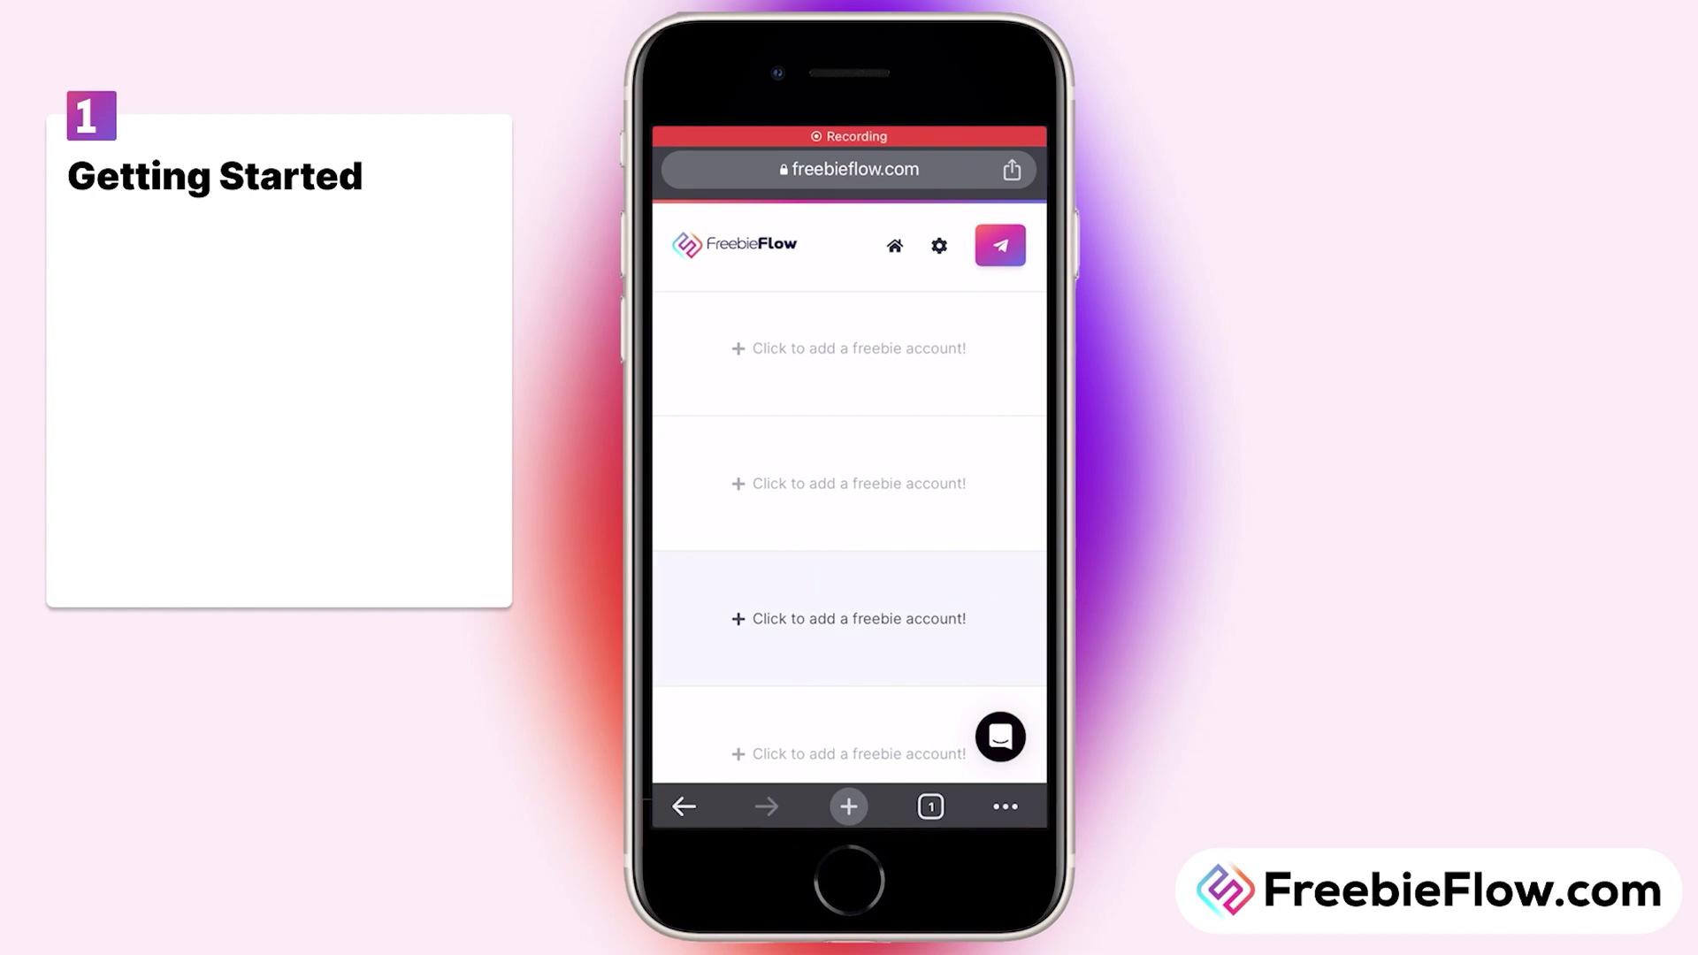
Step: Add a new freebie account and step through Let's go and Start Now to Two Factor Setup
{"action": "left_click", "coordinate": [826, 611]}
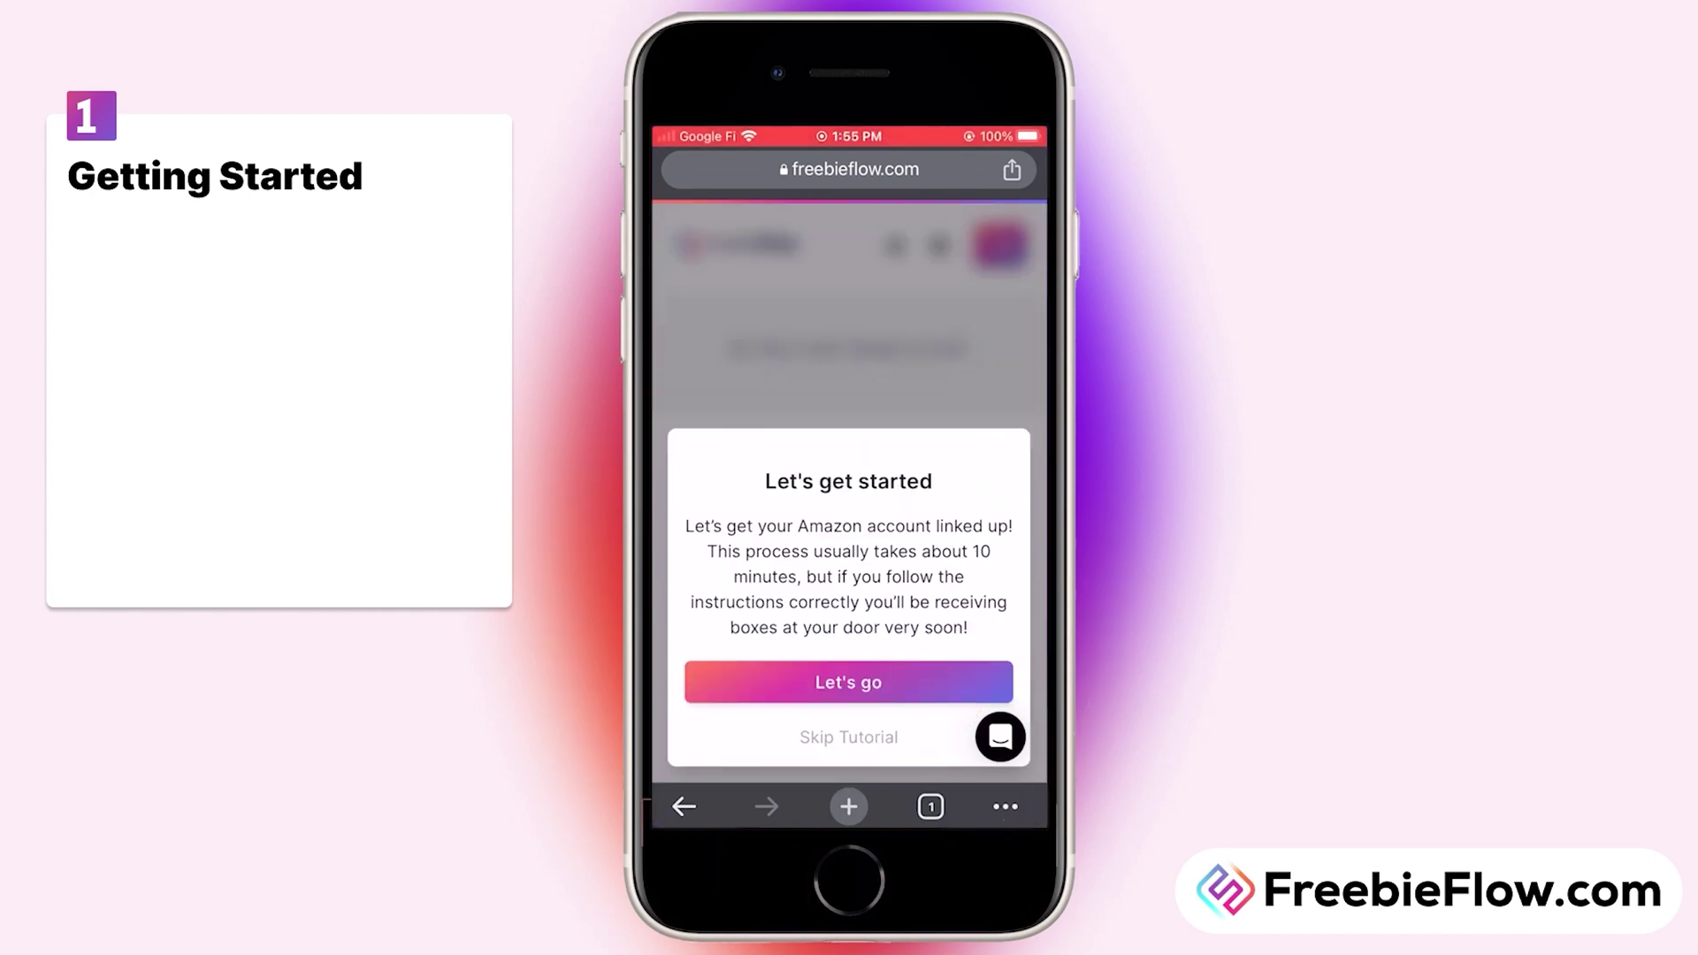
{"action": "left_click", "coordinate": [848, 677]}
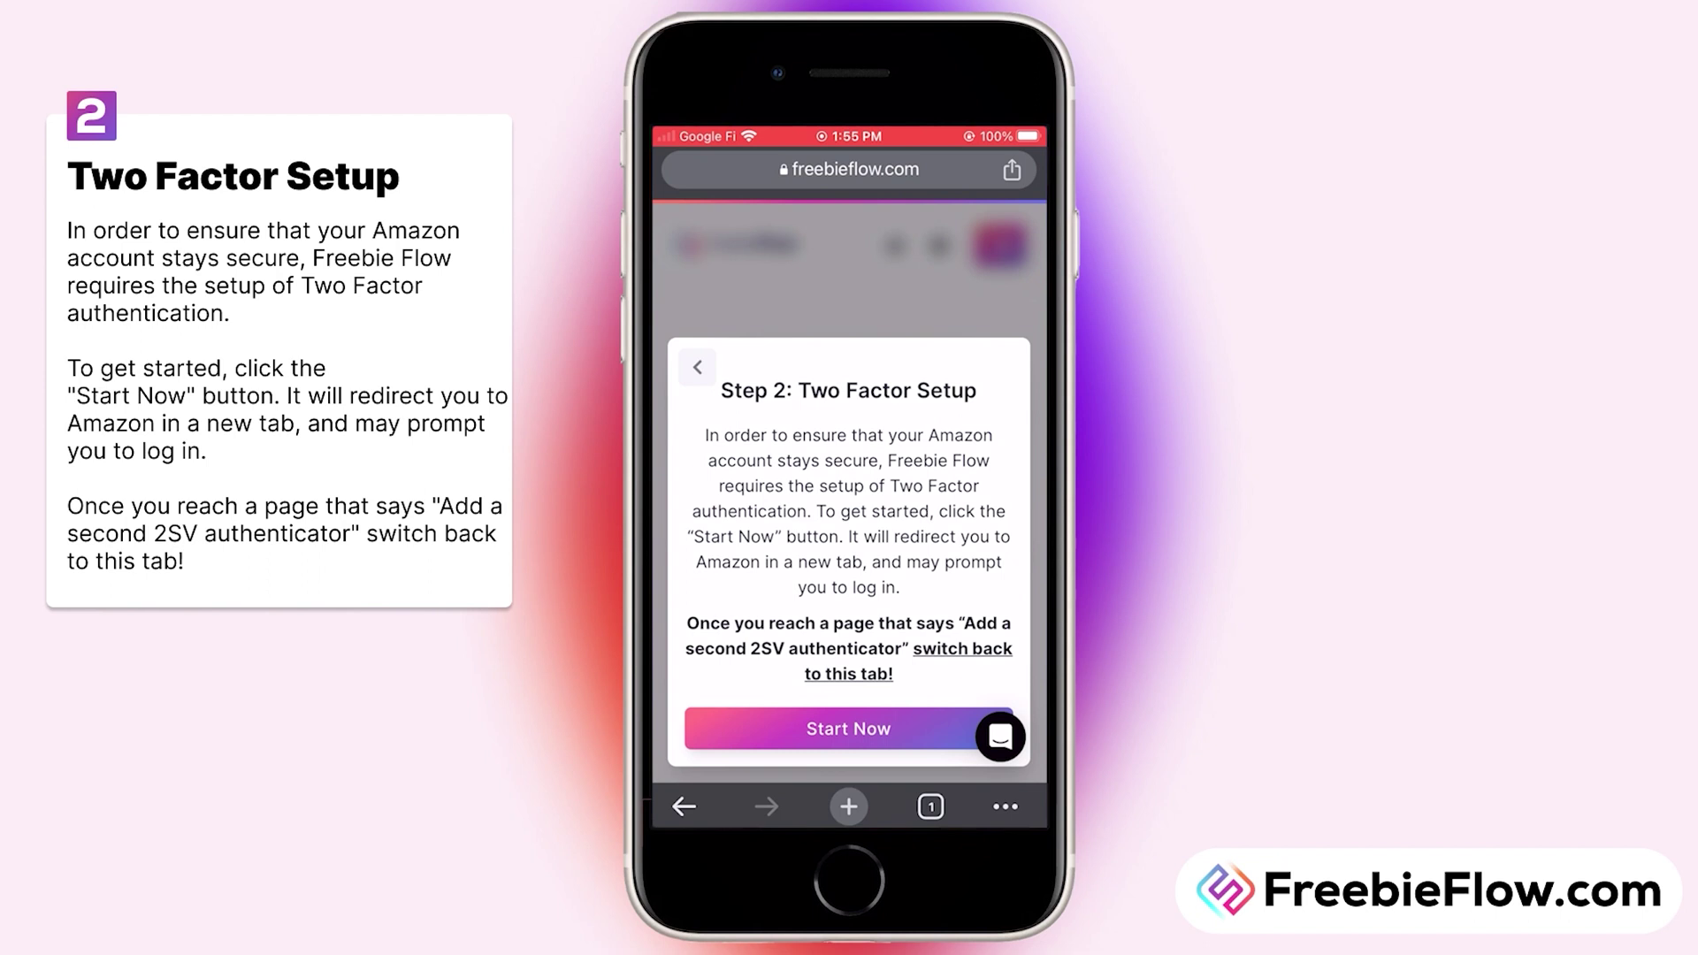
{"action": "left_click", "coordinate": [854, 719]}
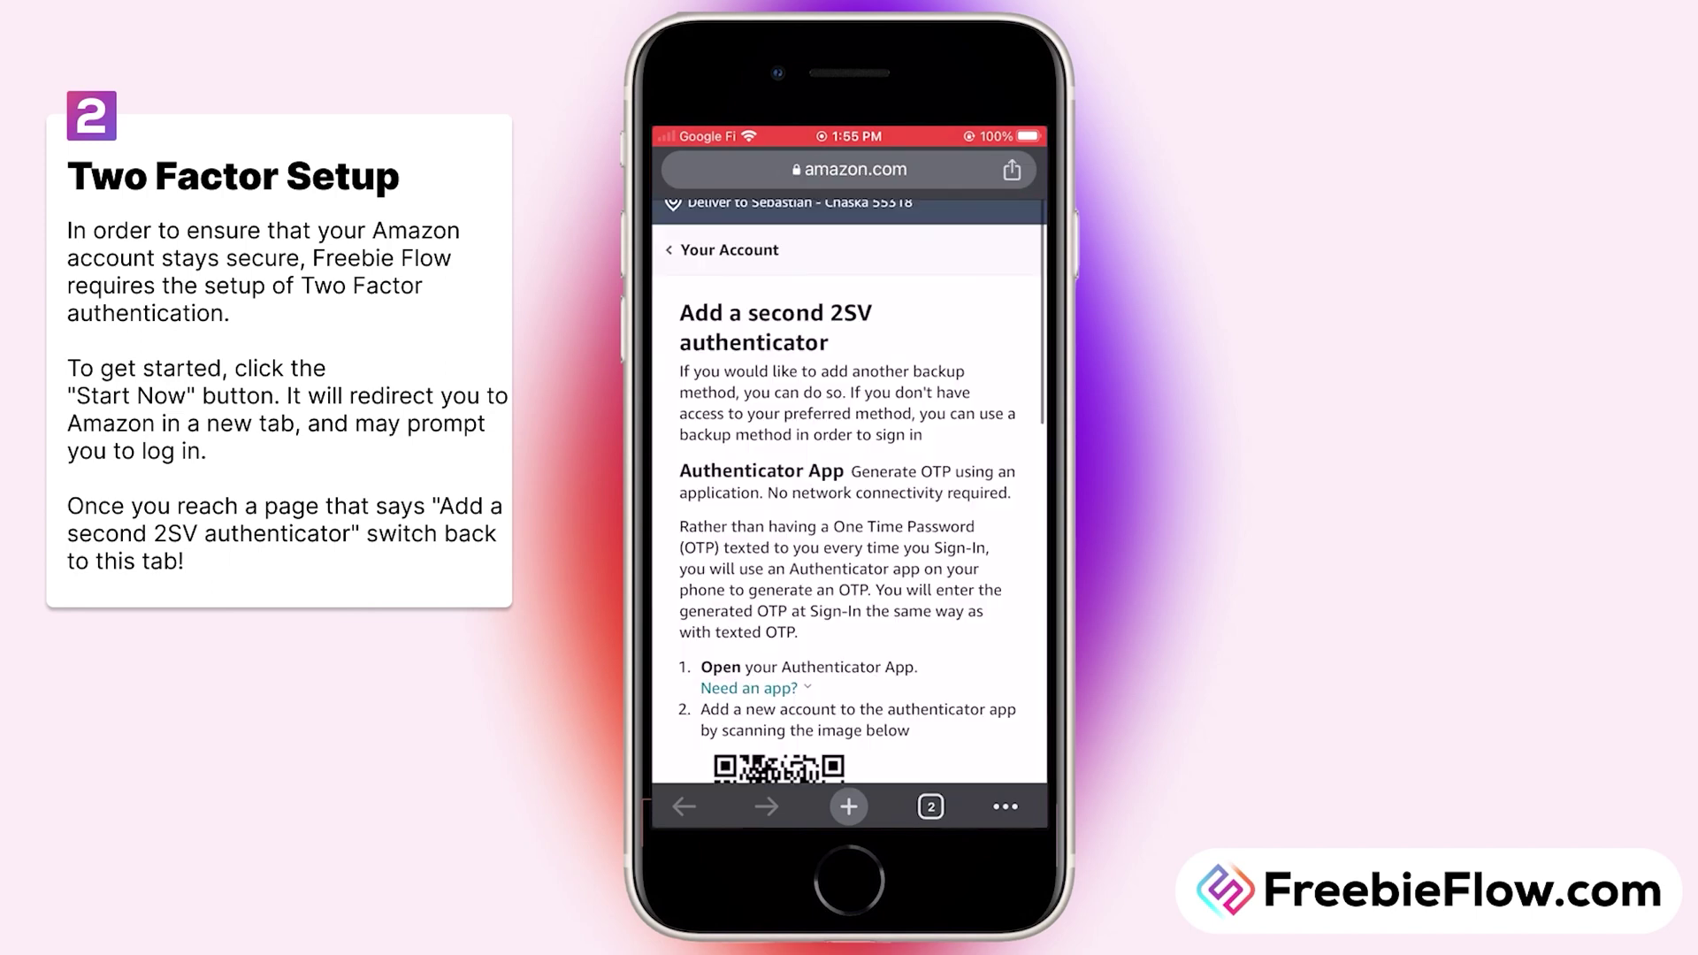
Step: Copy the setup text code from Amazon's second 2SV authenticator page, then return to the FreebieFlow tab
{"action": "scroll", "coordinate": [849, 495], "scroll_direction": "down", "scroll_amount": 5}
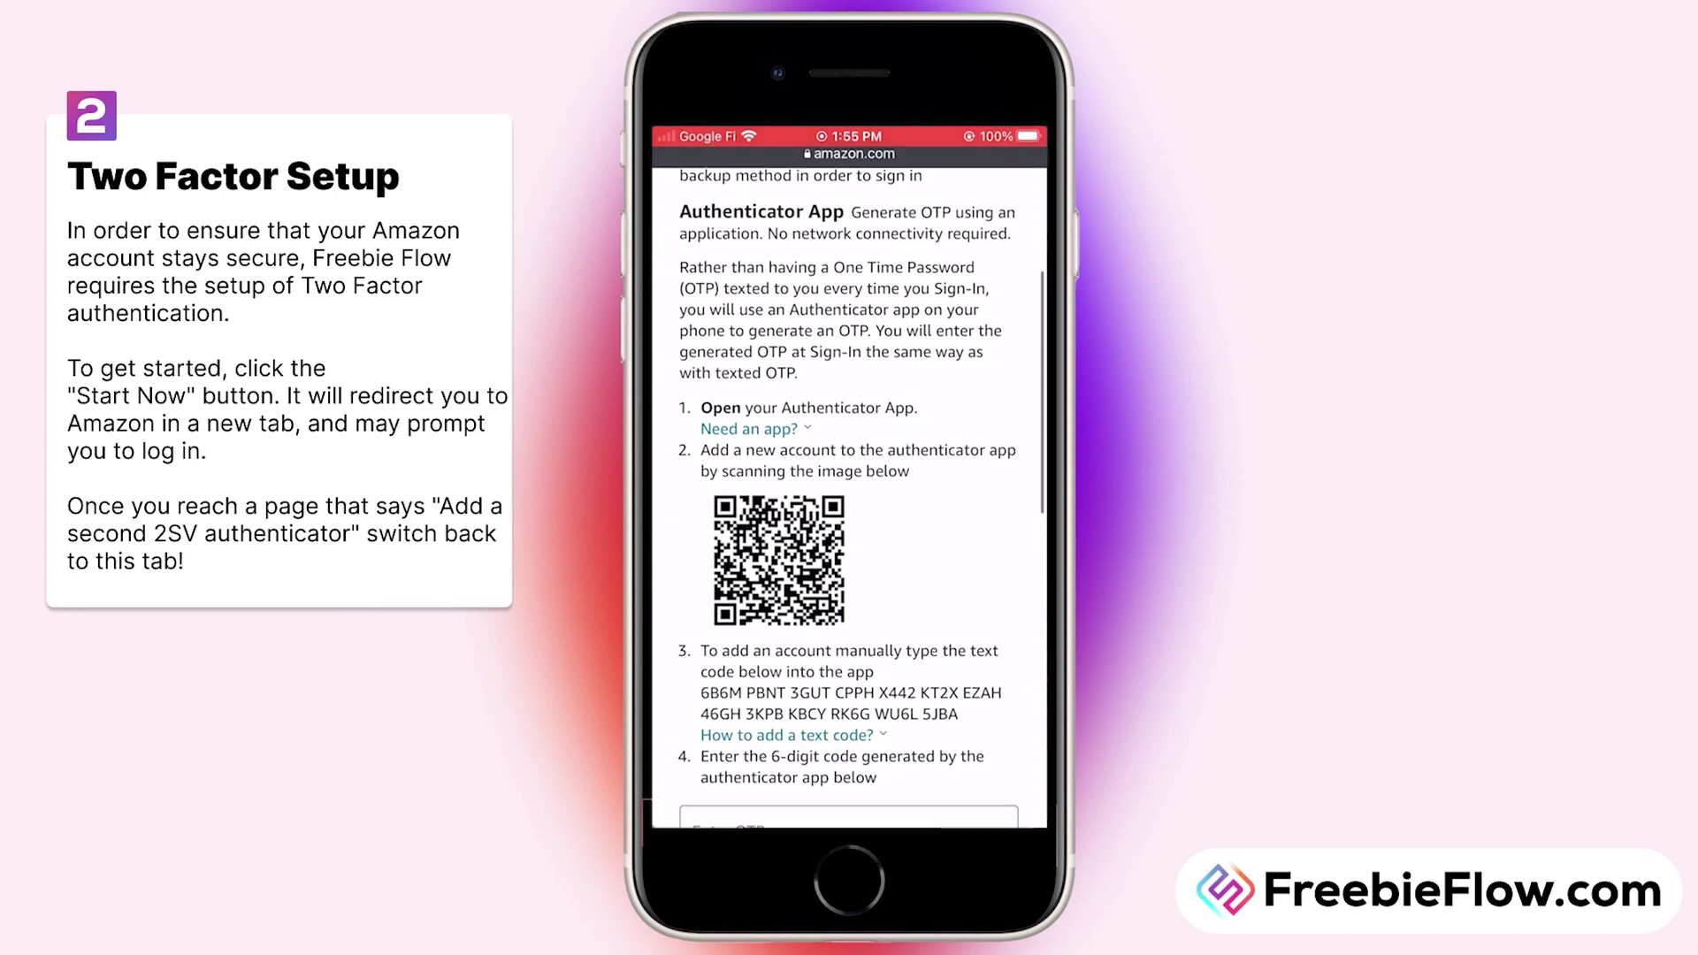
{"action": "left_click_drag", "start_coordinate": [721, 567], "coordinate": [959, 593]}
{"action": "scroll", "coordinate": [849, 486], "scroll_direction": "up", "scroll_amount": 2}
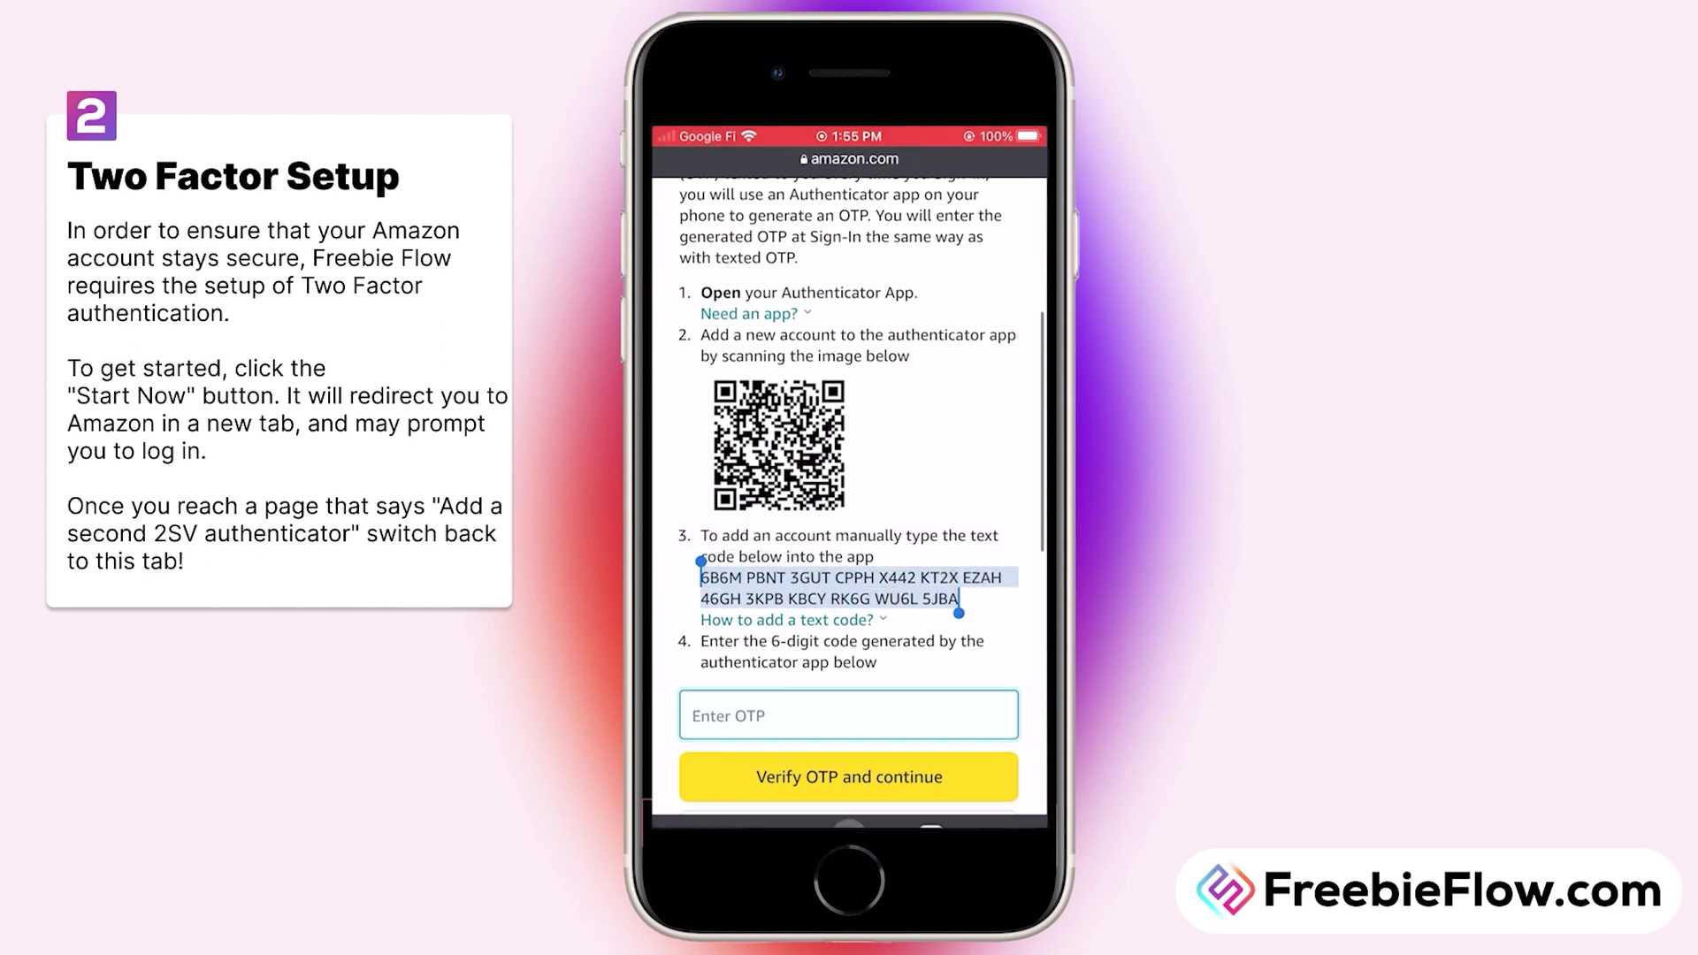
{"action": "left_click", "coordinate": [1008, 805]}
Step: Confirm the Amazon page matched and paste the setup code into FreebieFlow's 'Paste the code here...' field
{"action": "left_click", "coordinate": [770, 398]}
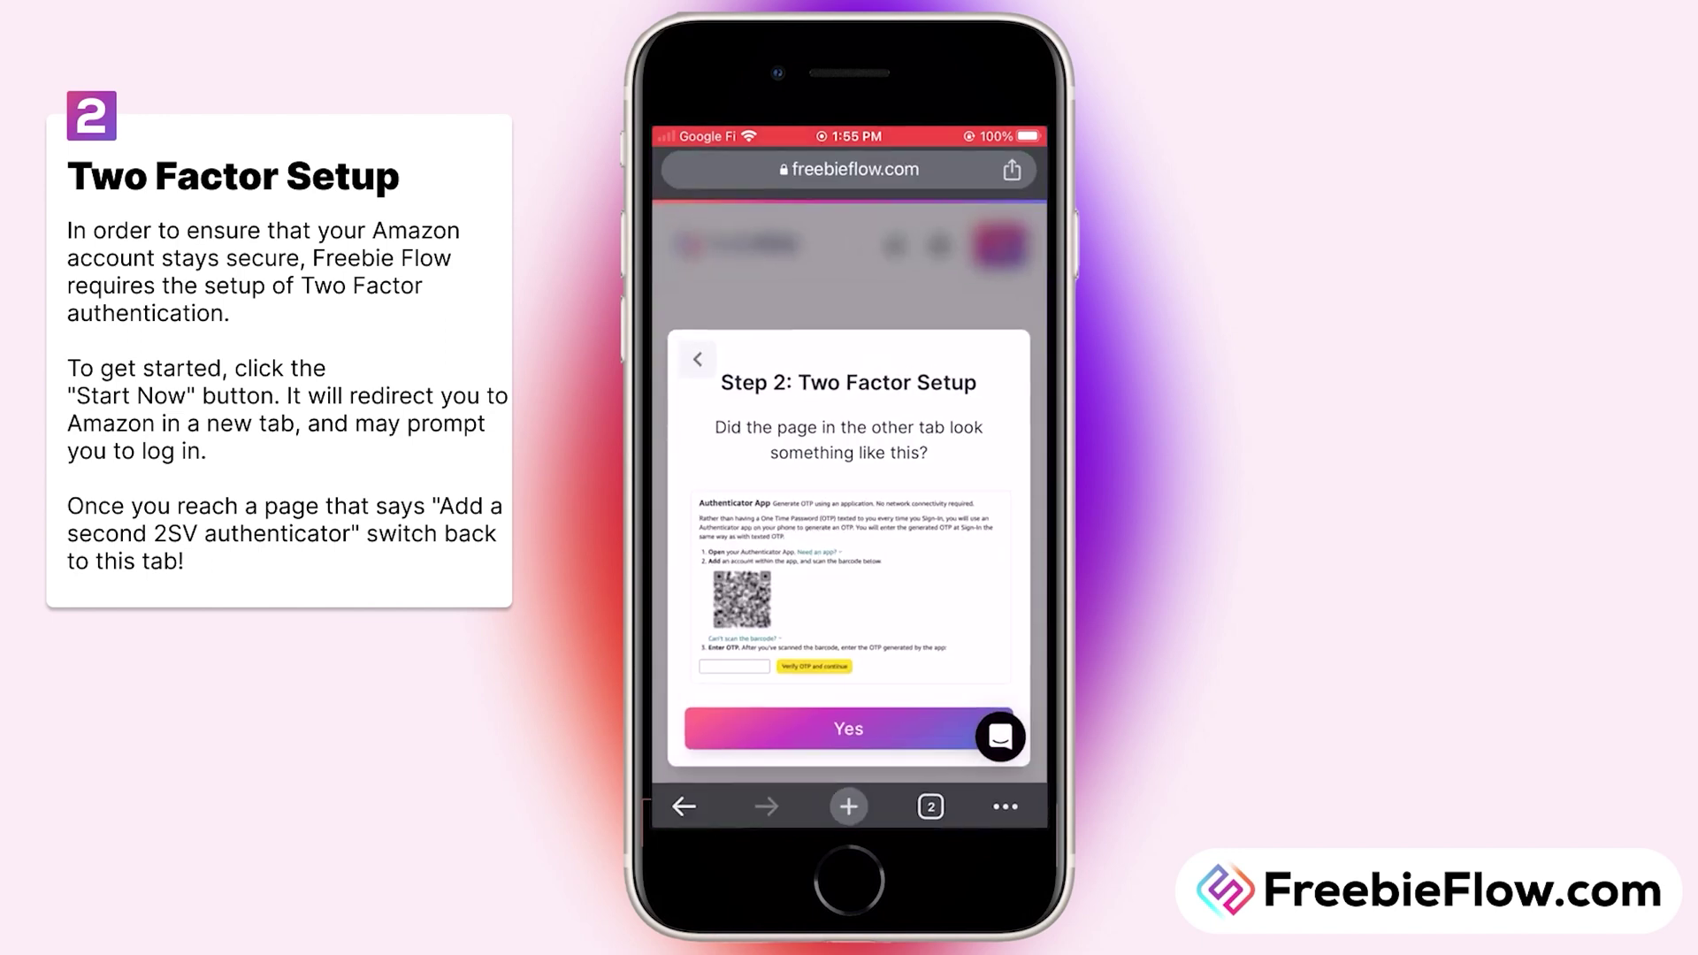
{"action": "left_click", "coordinate": [848, 729]}
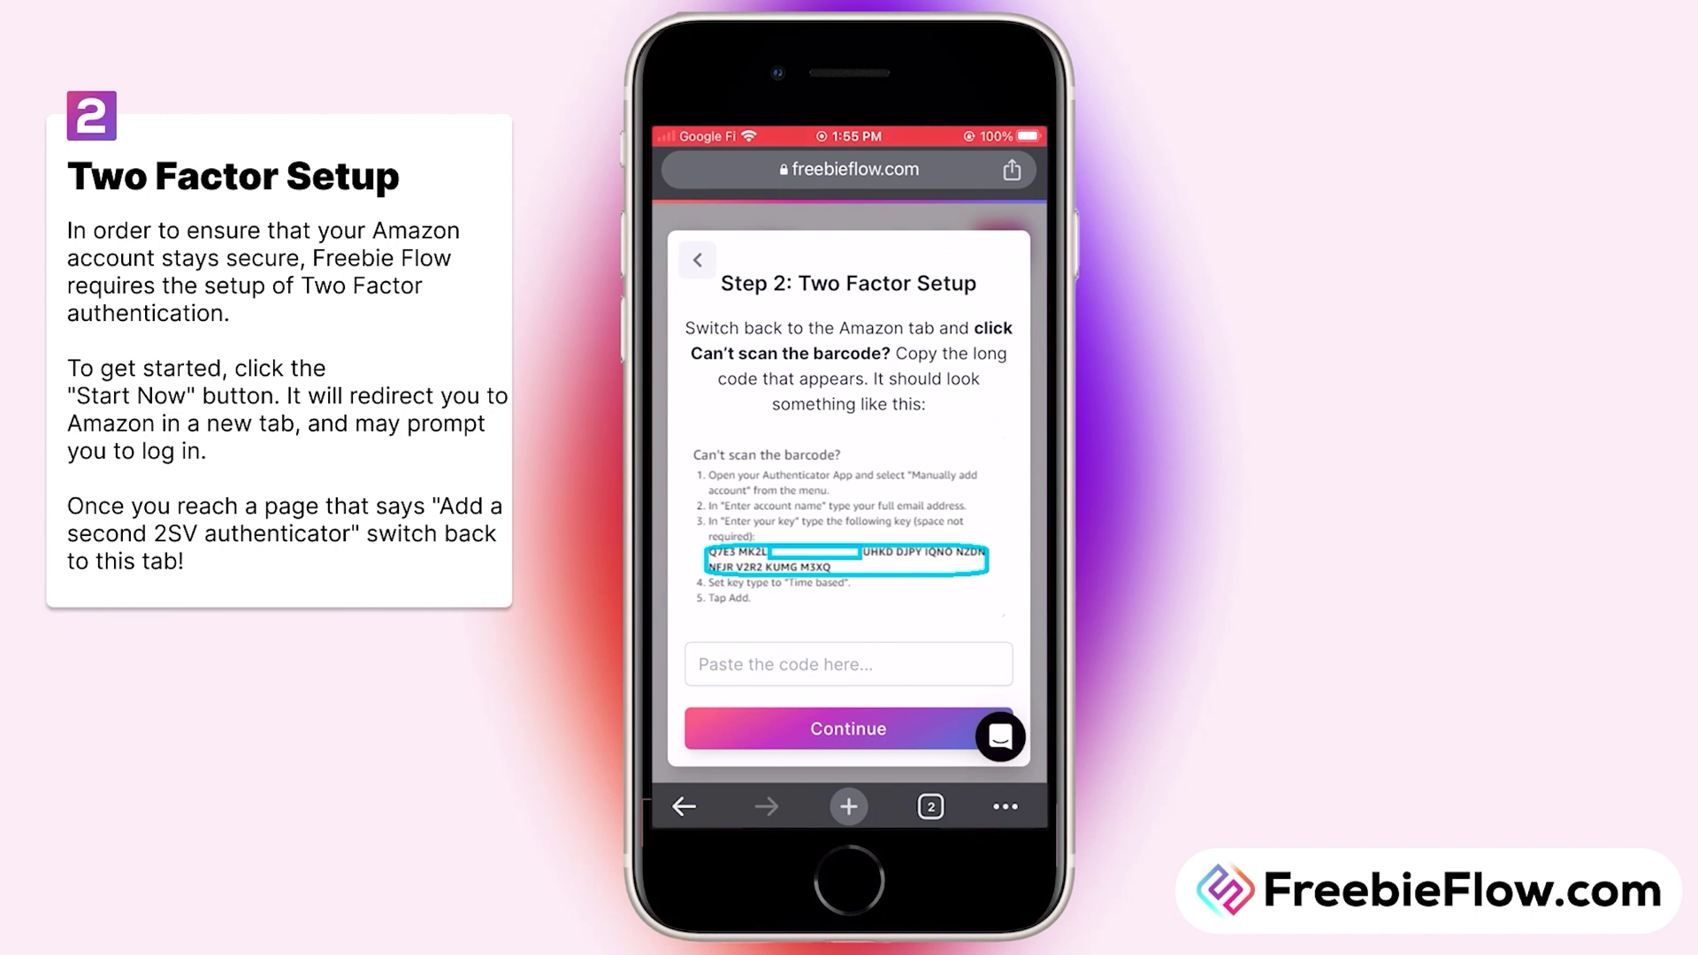
{"action": "left_click", "coordinate": [909, 664]}
{"action": "left_click", "coordinate": [910, 387]}
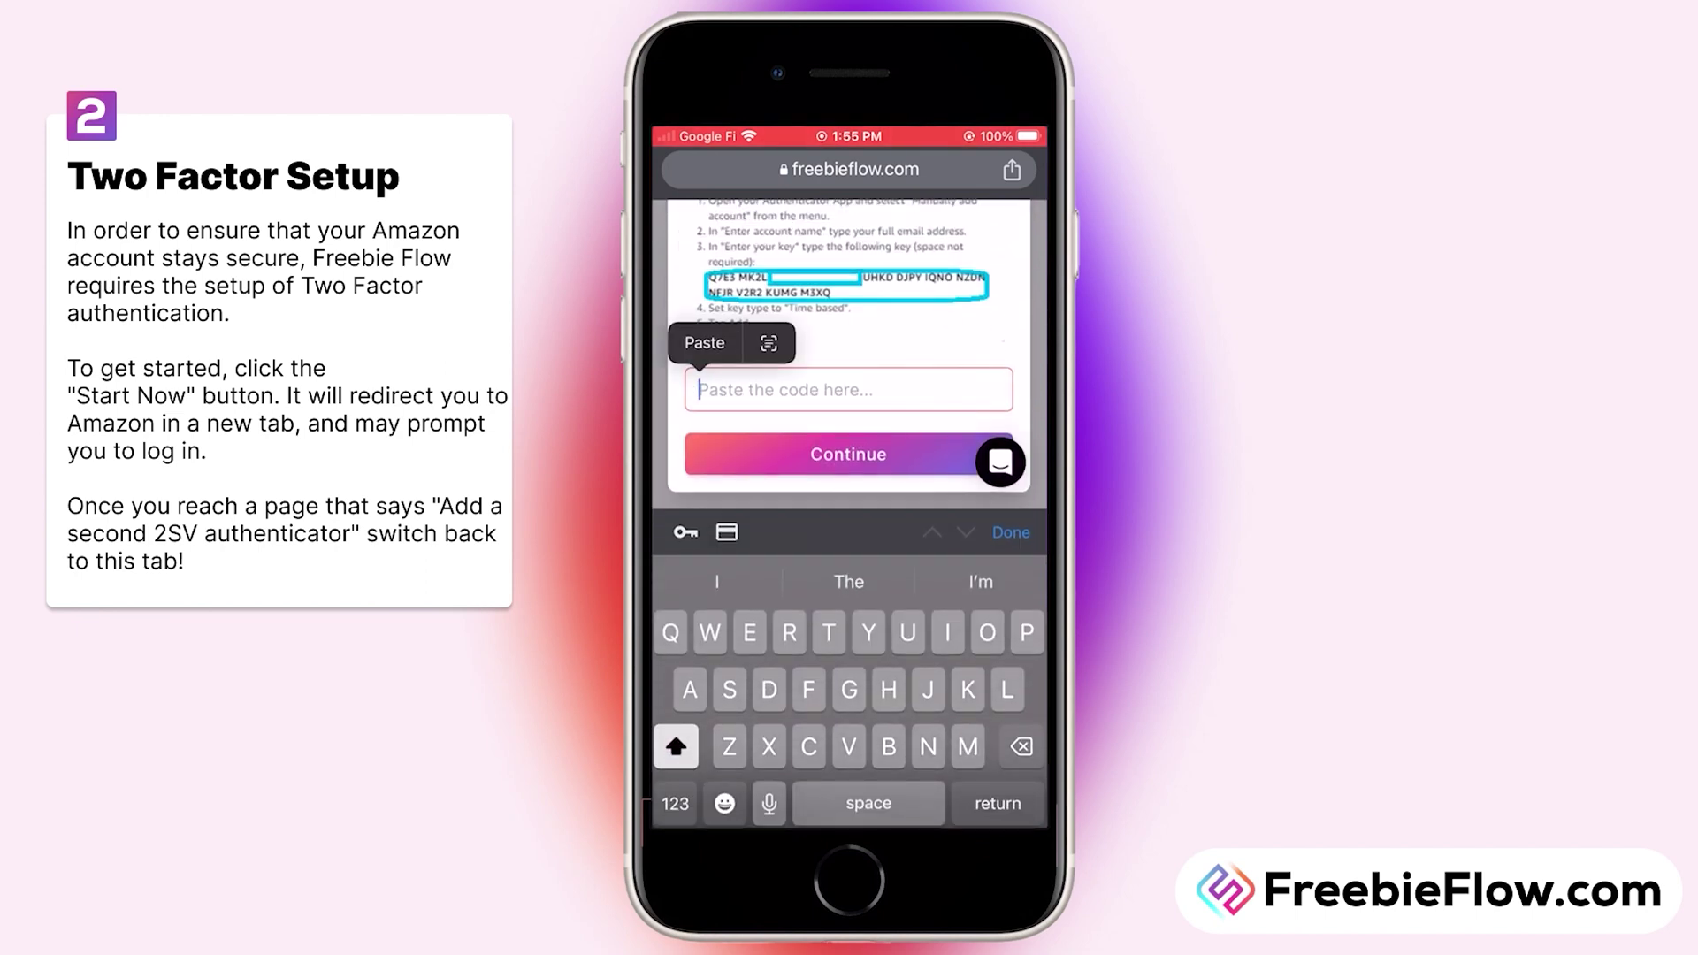
{"action": "left_click", "coordinate": [705, 341]}
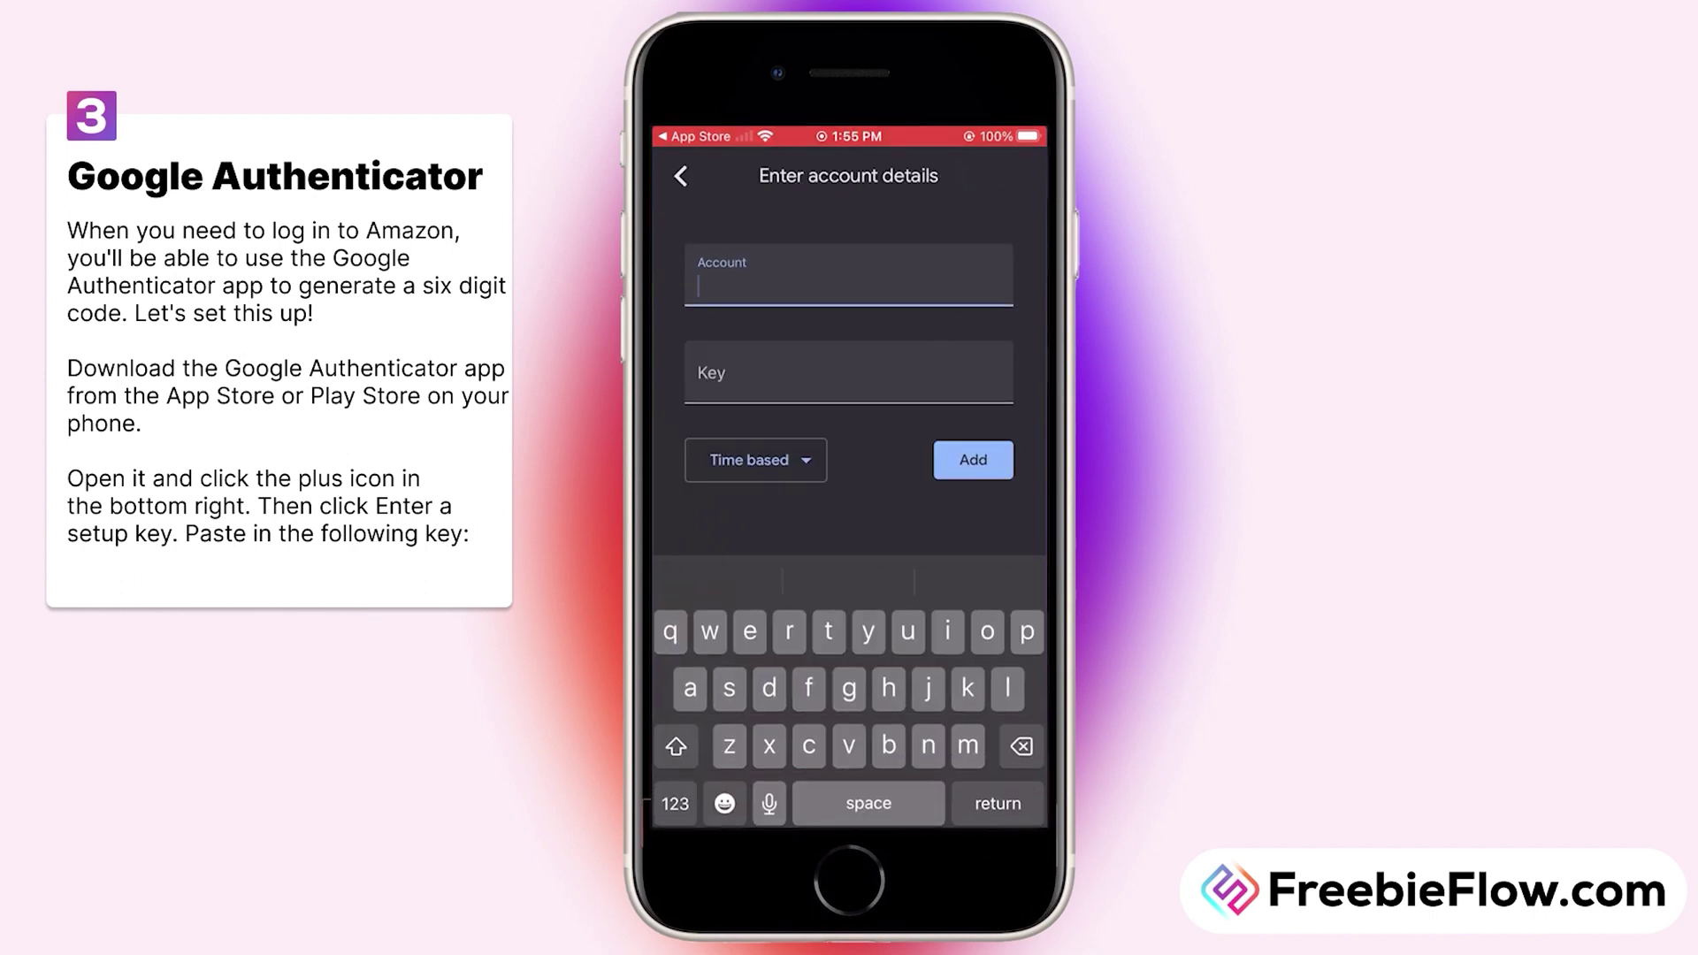
Step: Add a time-based 'Amazon 2' account in Google Authenticator using the pasted Amazon setup key
{"action": "type", "text": "Amaz"}
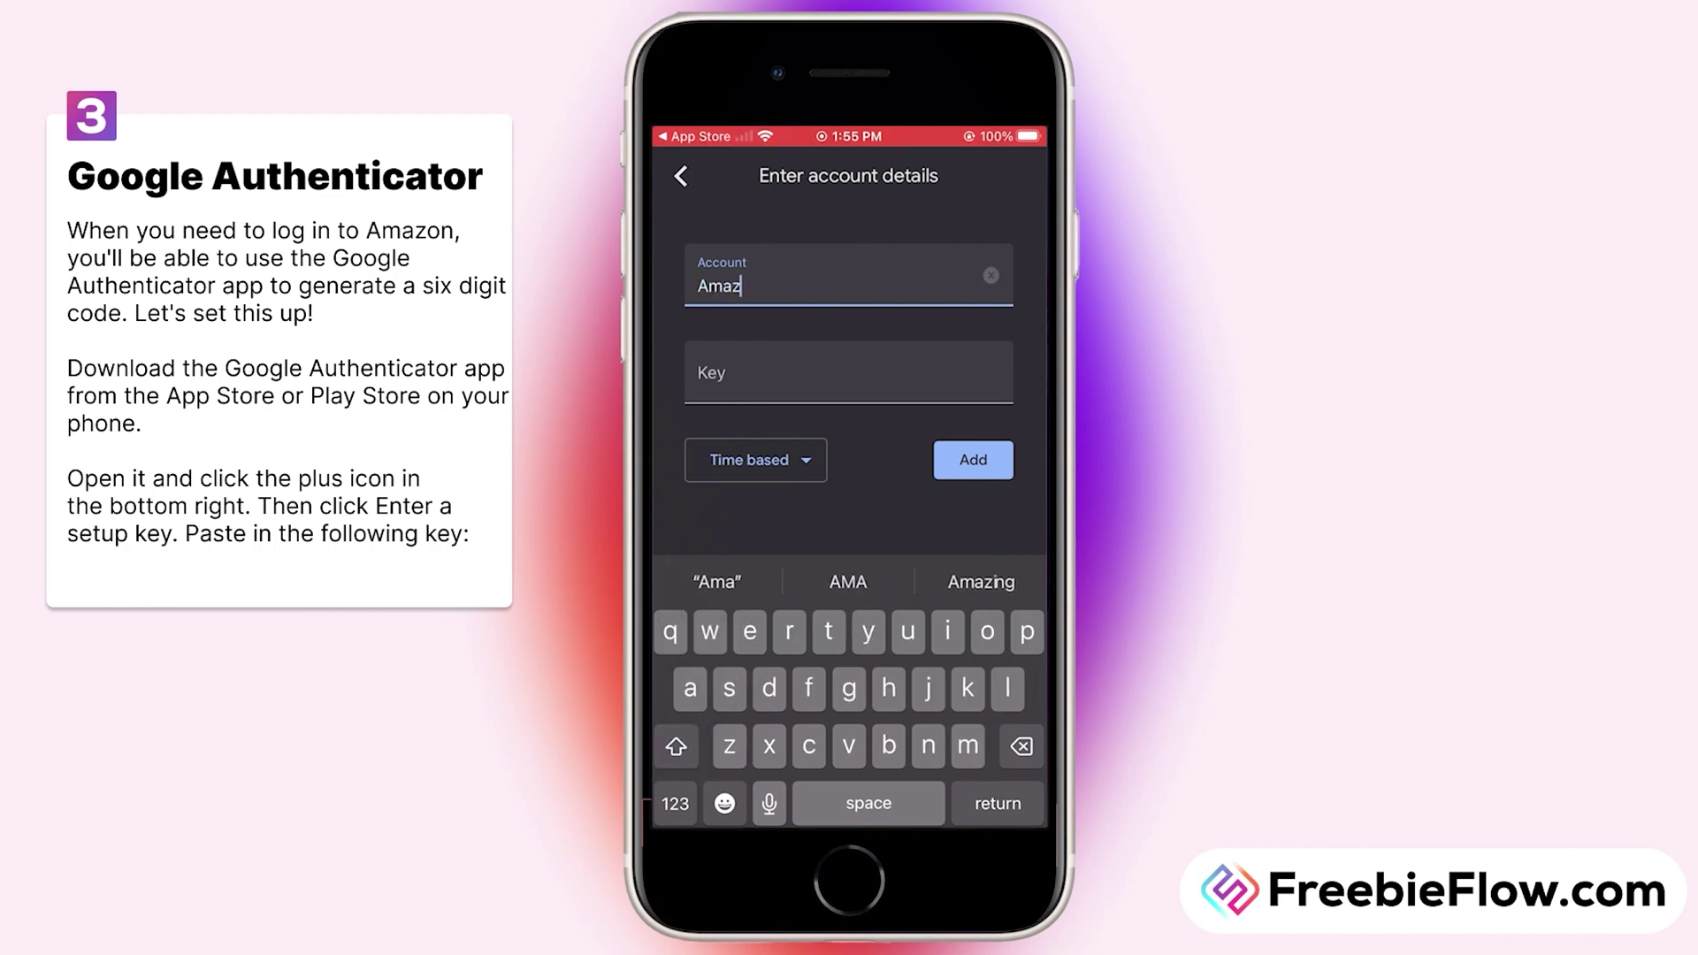
{"action": "type", "text": "on 2"}
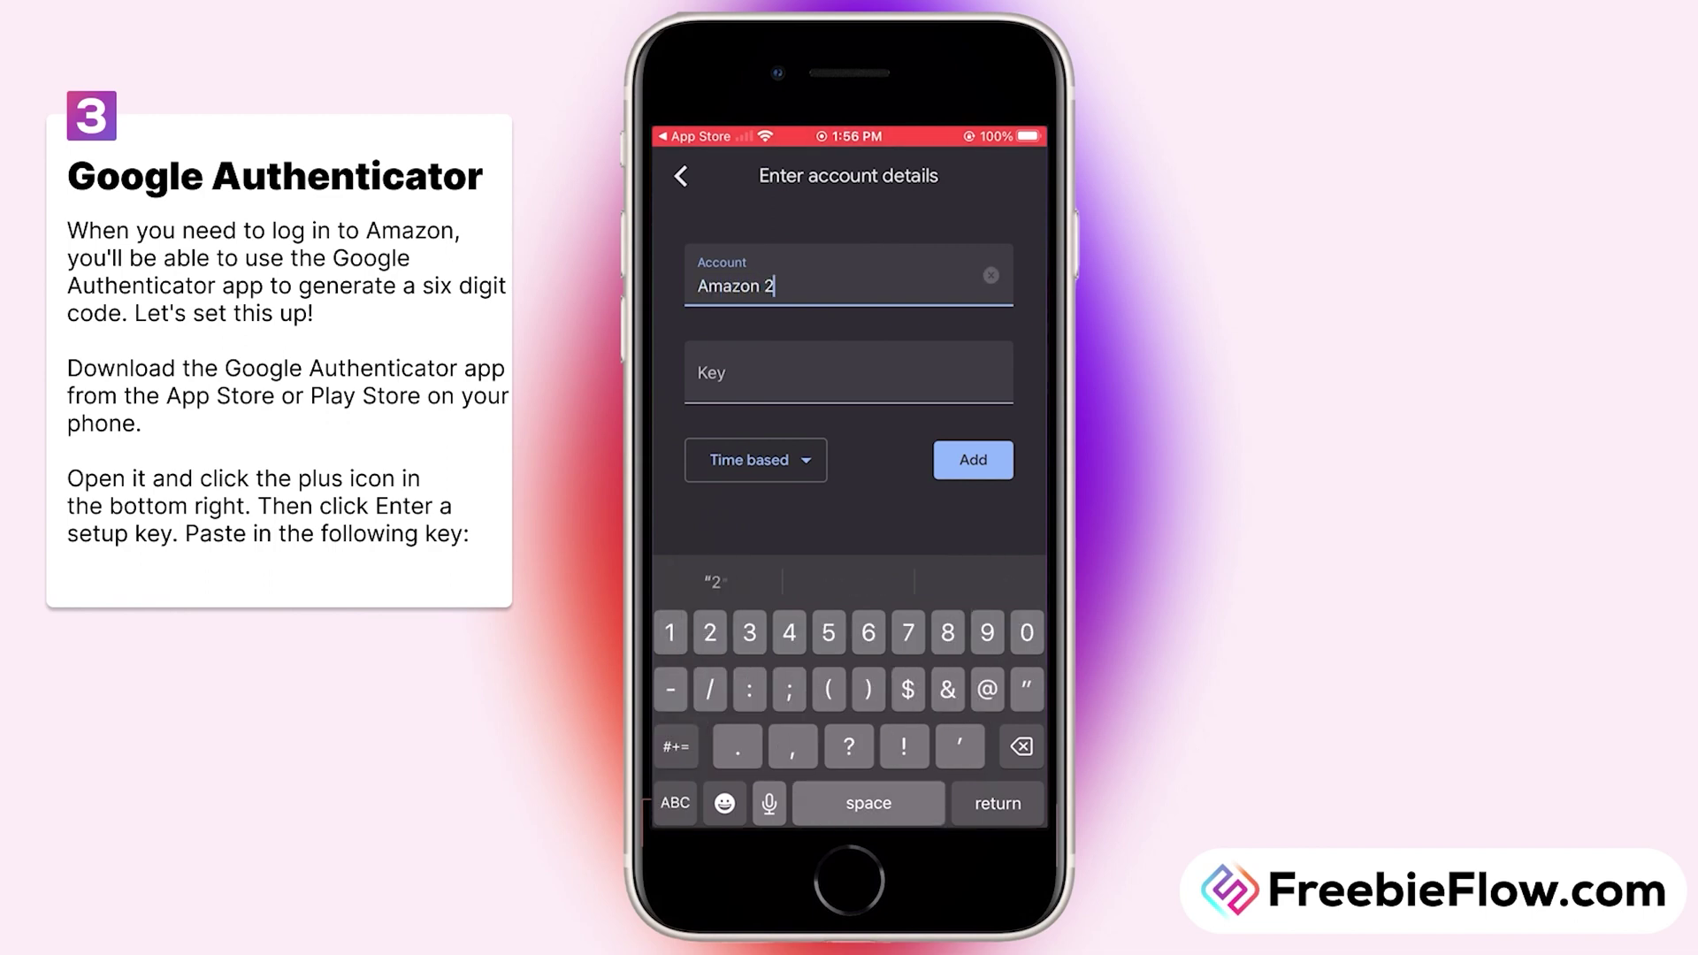
{"action": "left_click", "coordinate": [773, 379]}
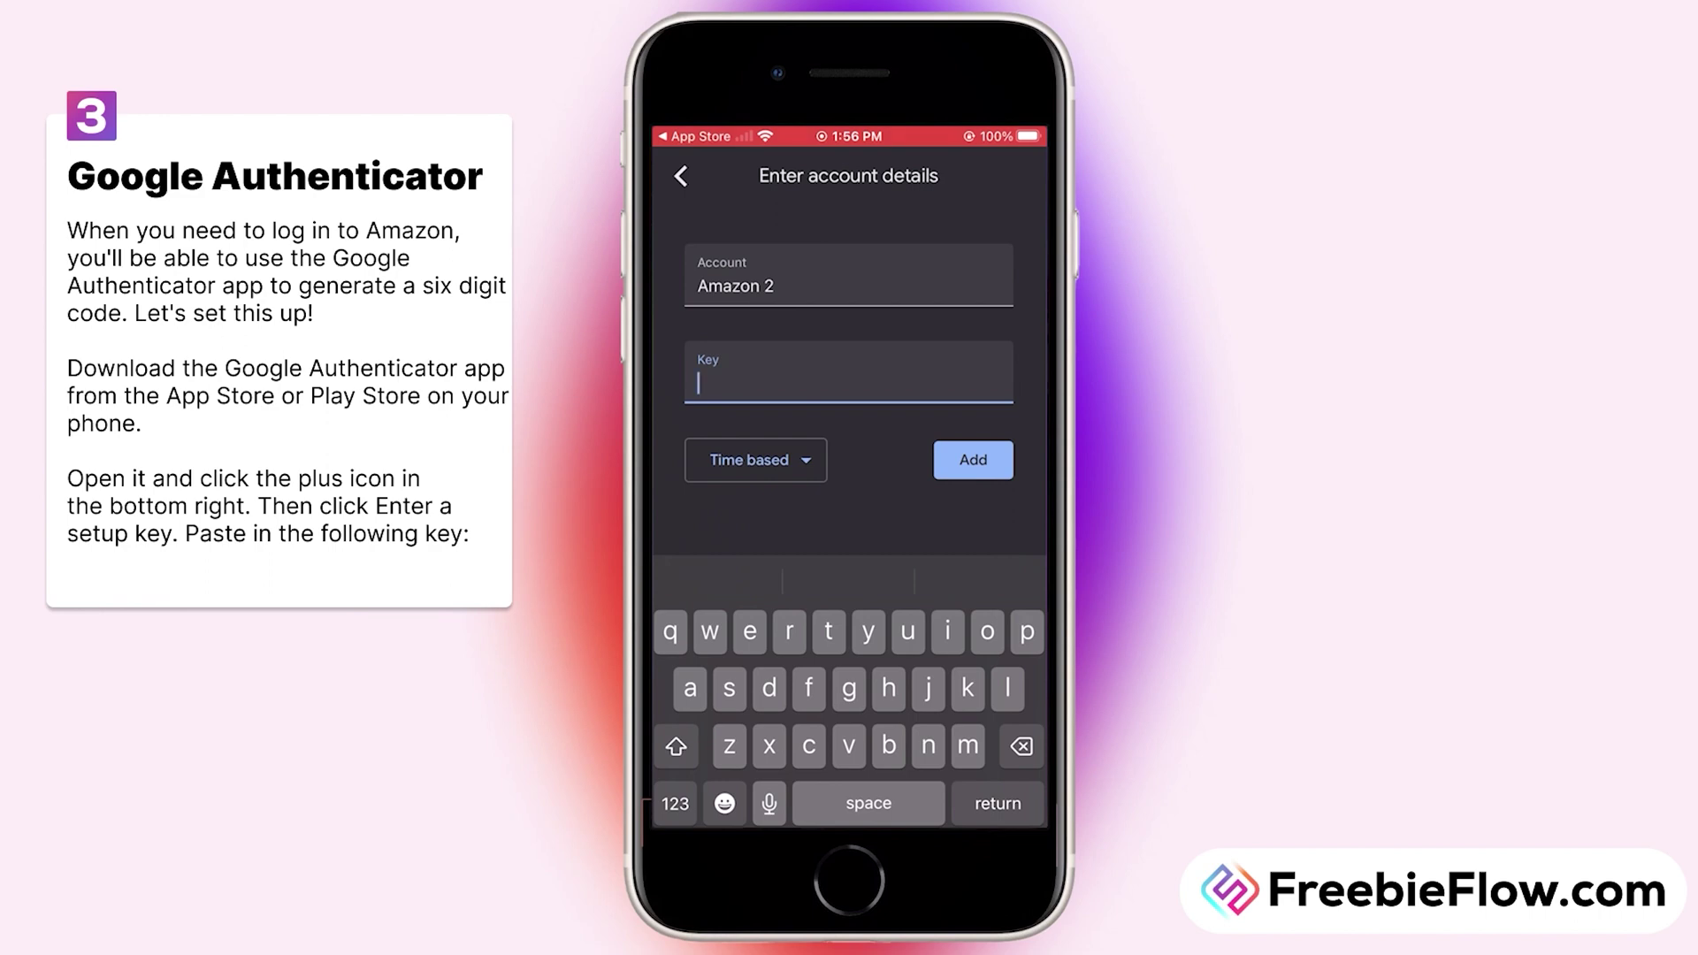
{"action": "left_click", "coordinate": [773, 379]}
{"action": "left_click", "coordinate": [707, 351]}
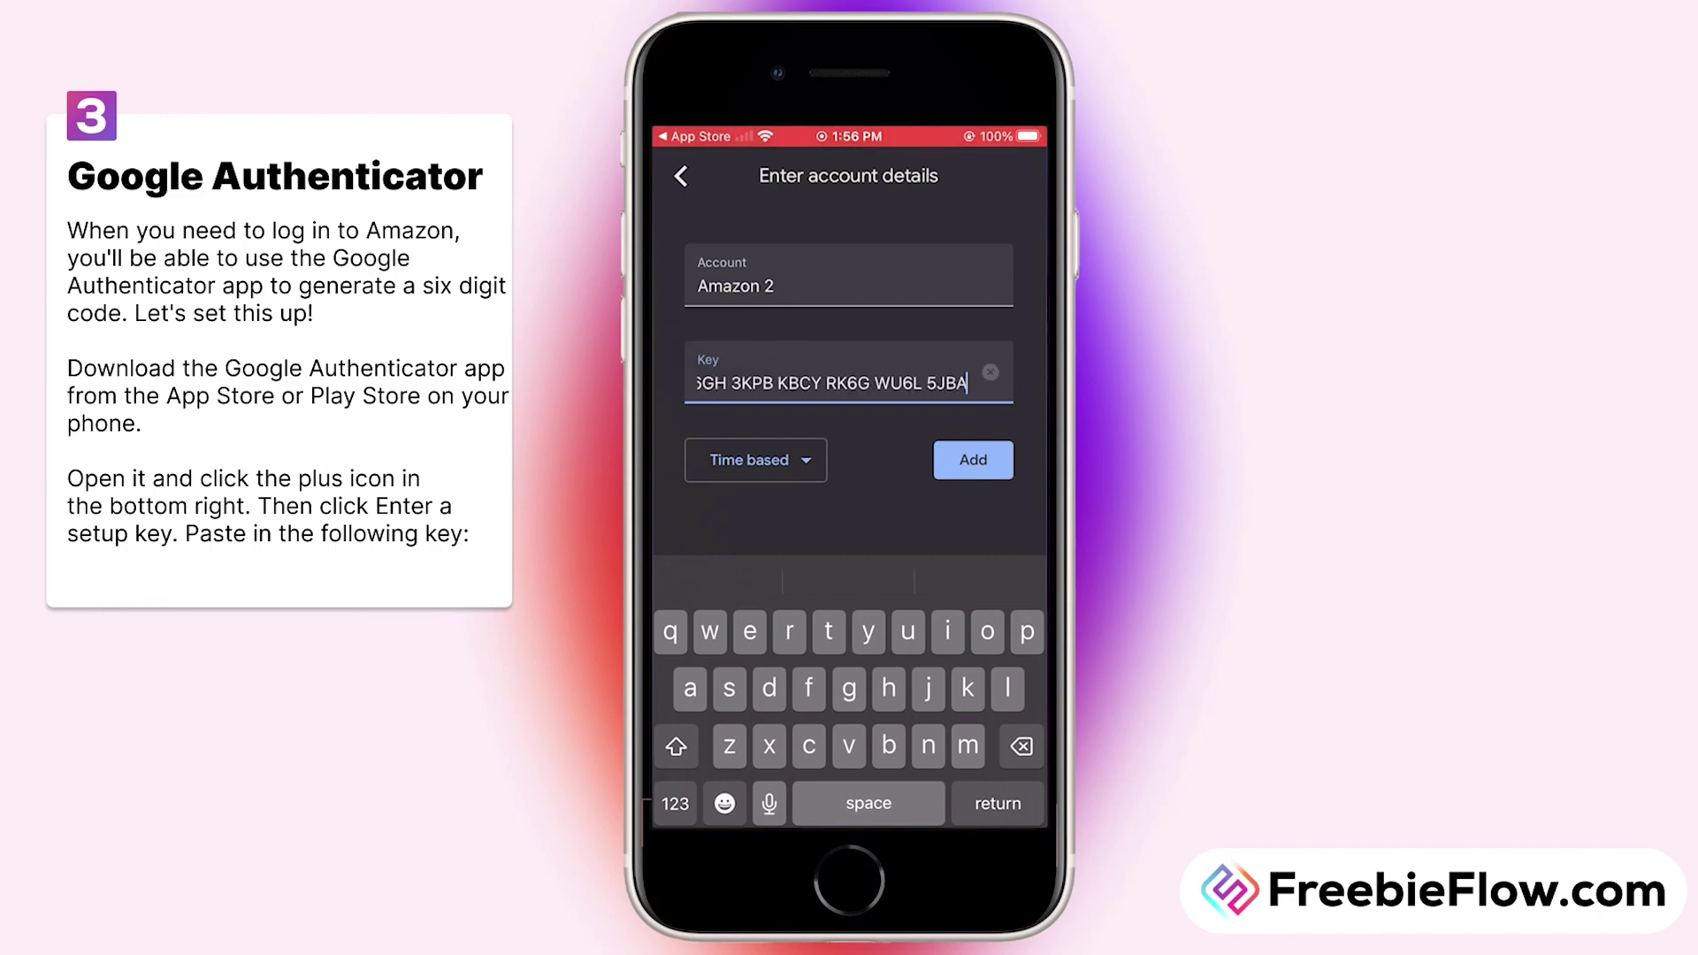
{"action": "left_click", "coordinate": [973, 460]}
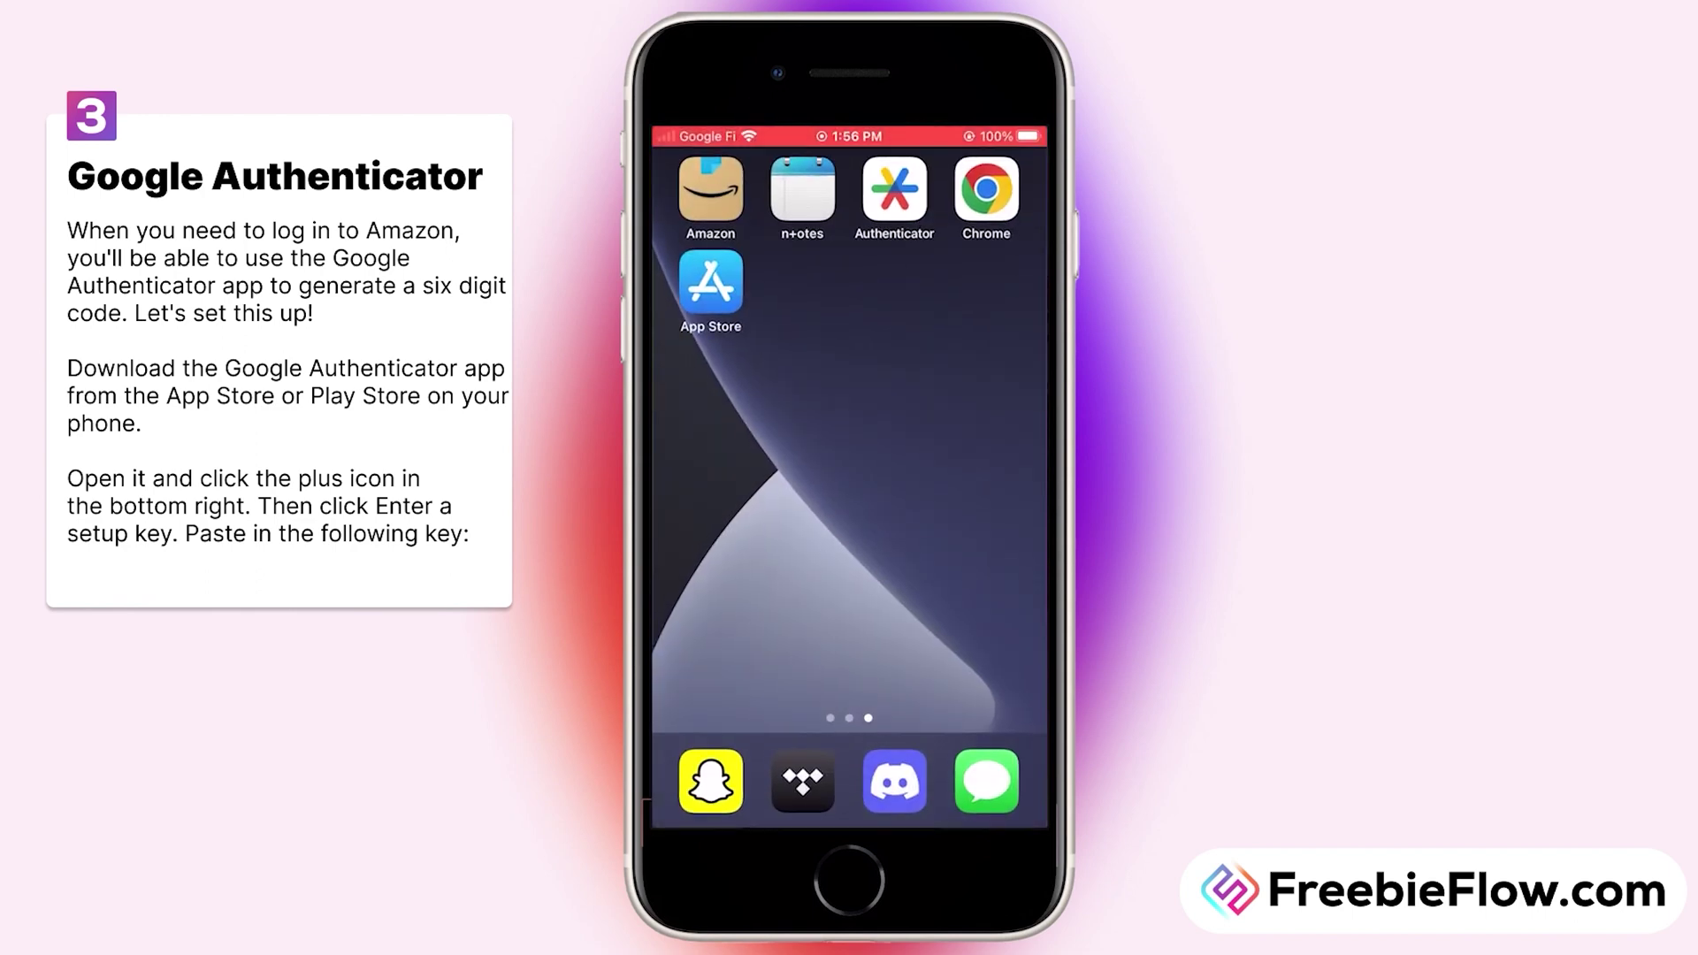
Step: Back in FreebieFlow, continue and confirm that Google 2FA has been added
{"action": "left_click", "coordinate": [986, 188]}
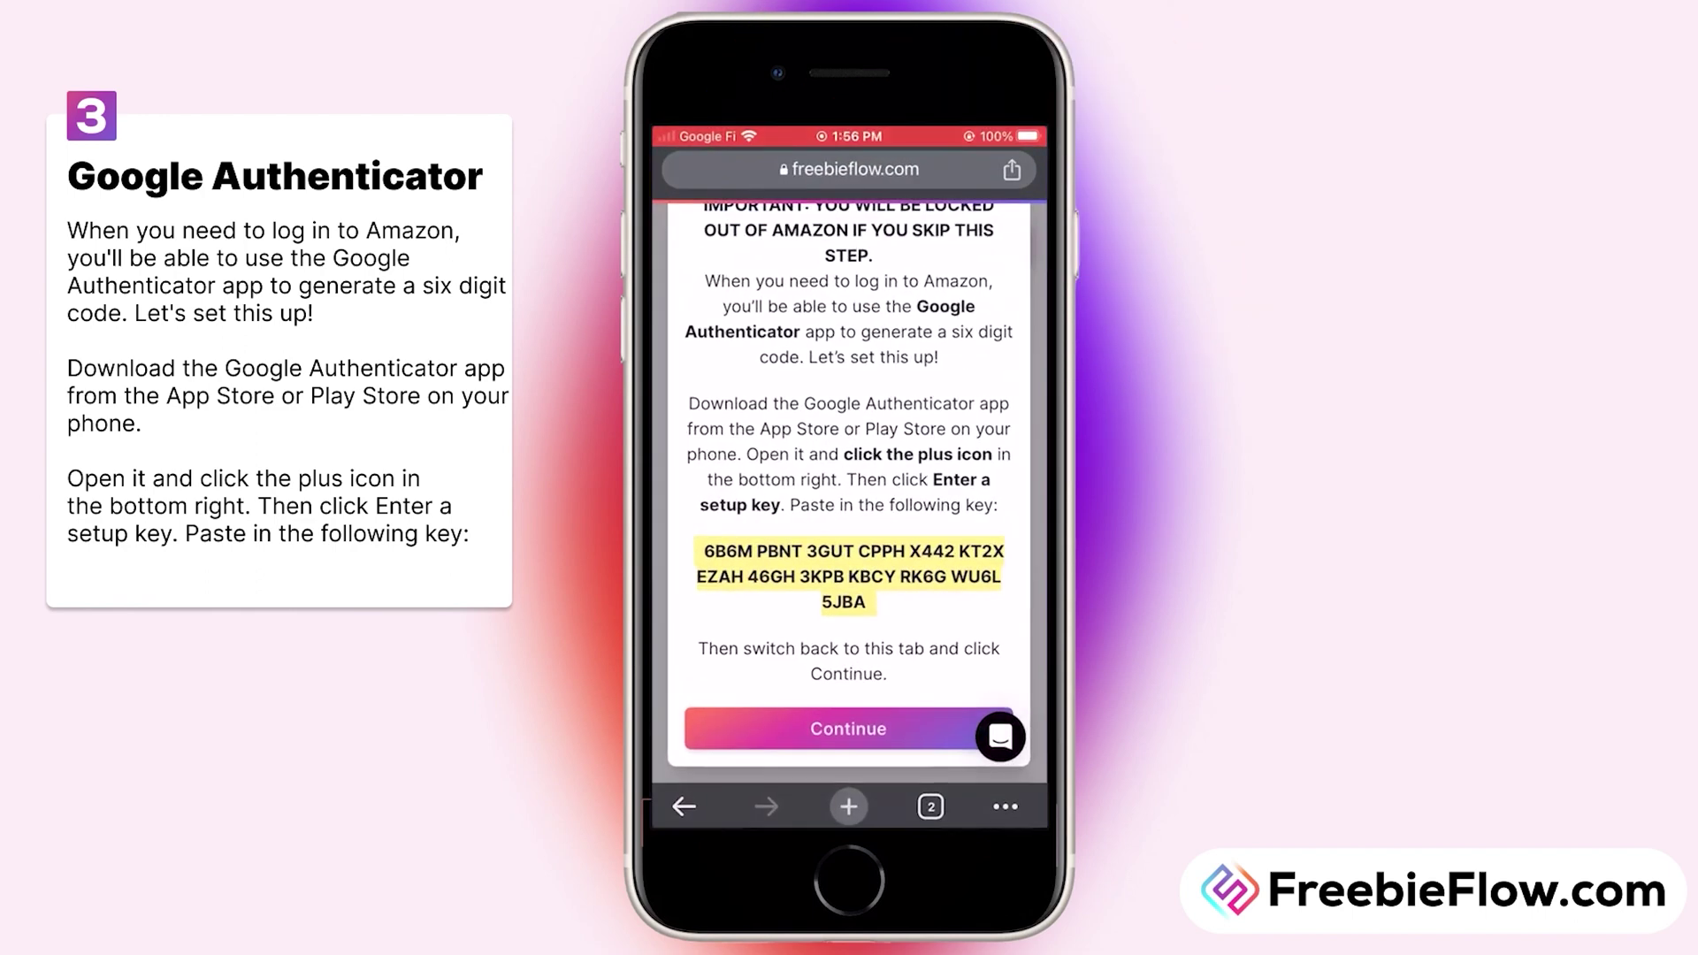
{"action": "left_click", "coordinate": [849, 729]}
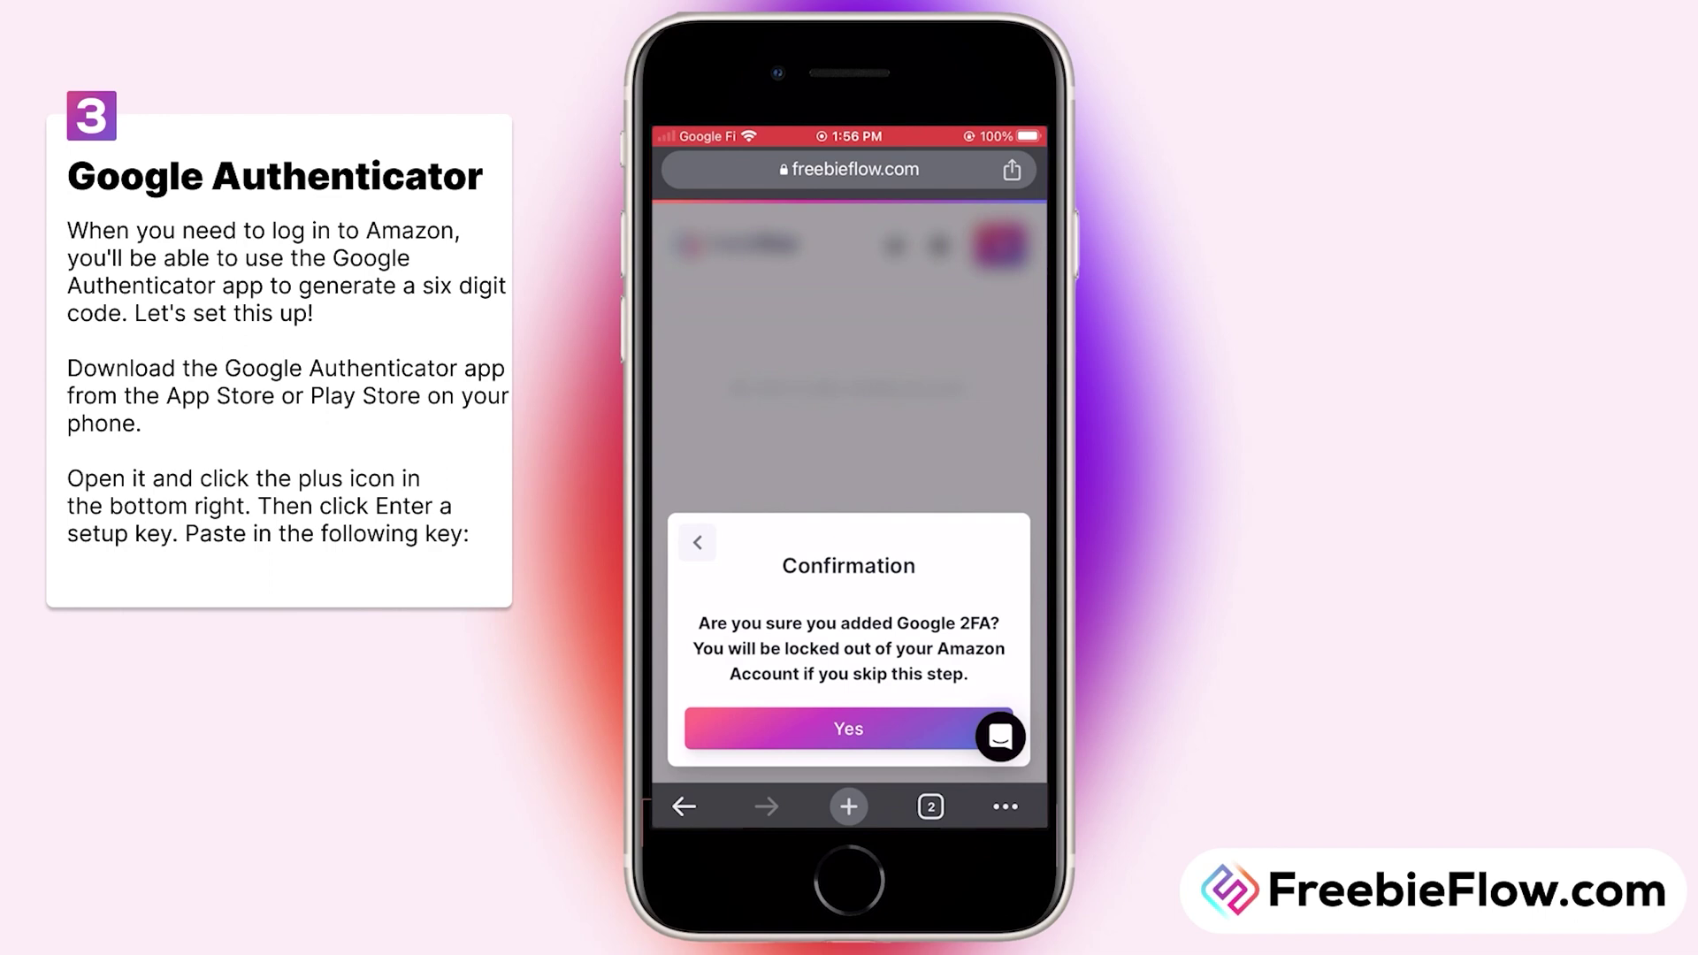
{"action": "left_click", "coordinate": [848, 728]}
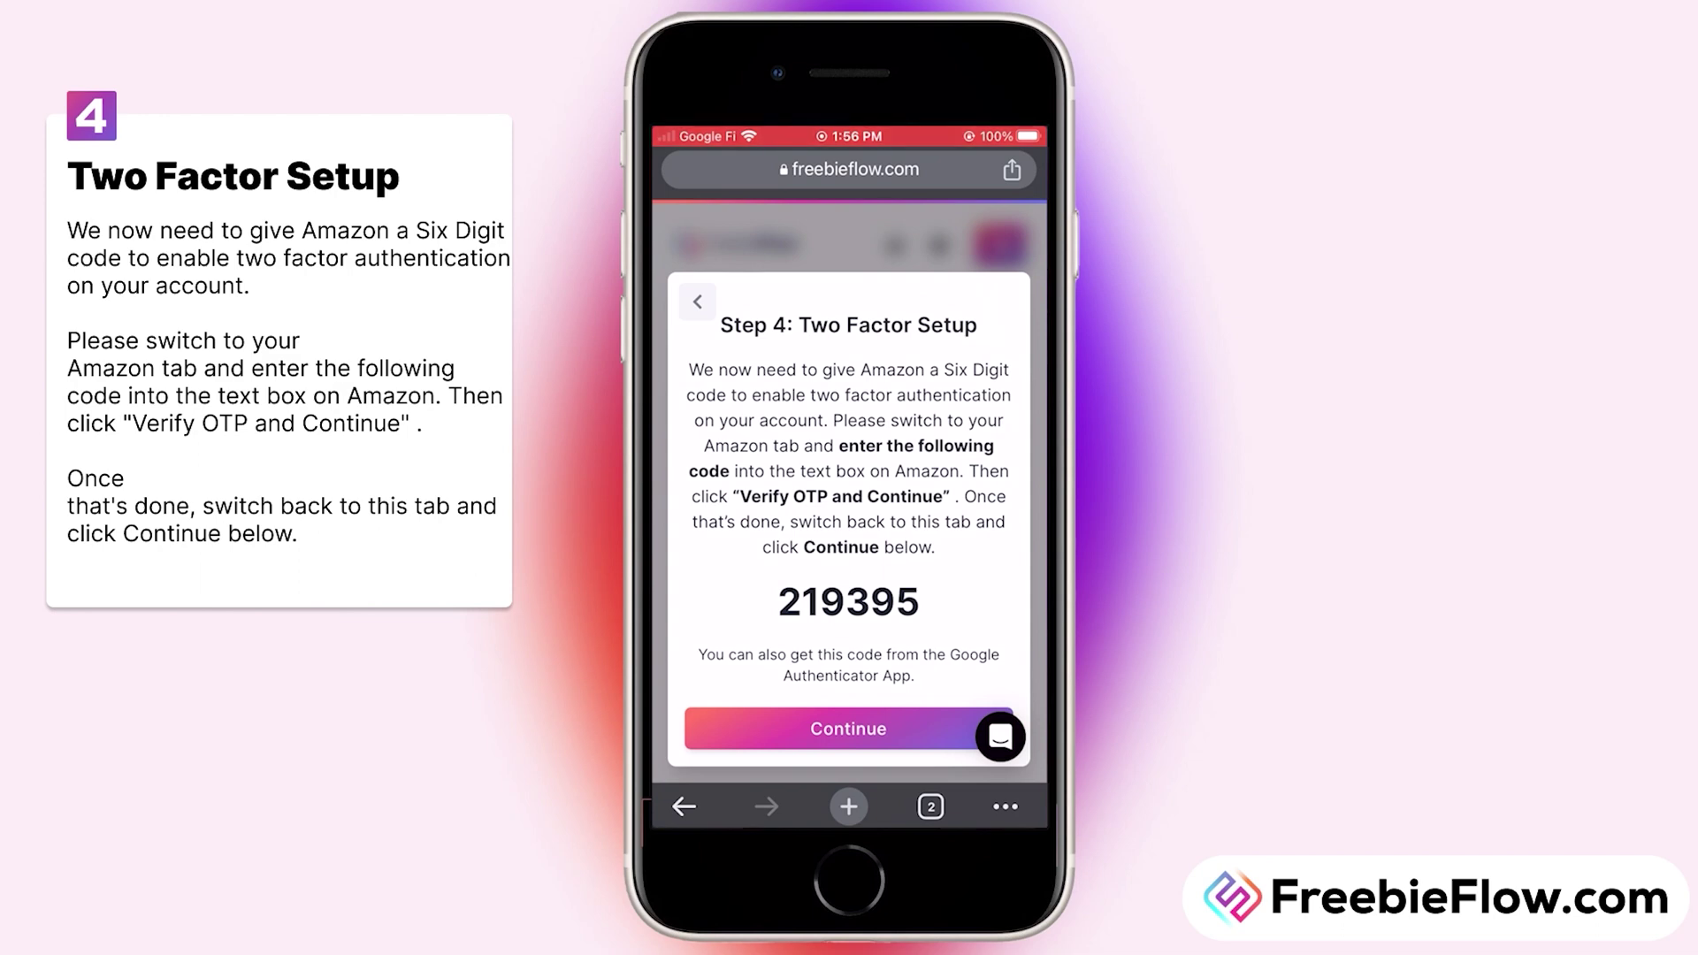
Step: Copy the six-digit two-factor code from Step 4 and switch to the Amazon tab
{"action": "double_click", "coordinate": [848, 601]}
{"action": "key", "text": "ctrl+c"}
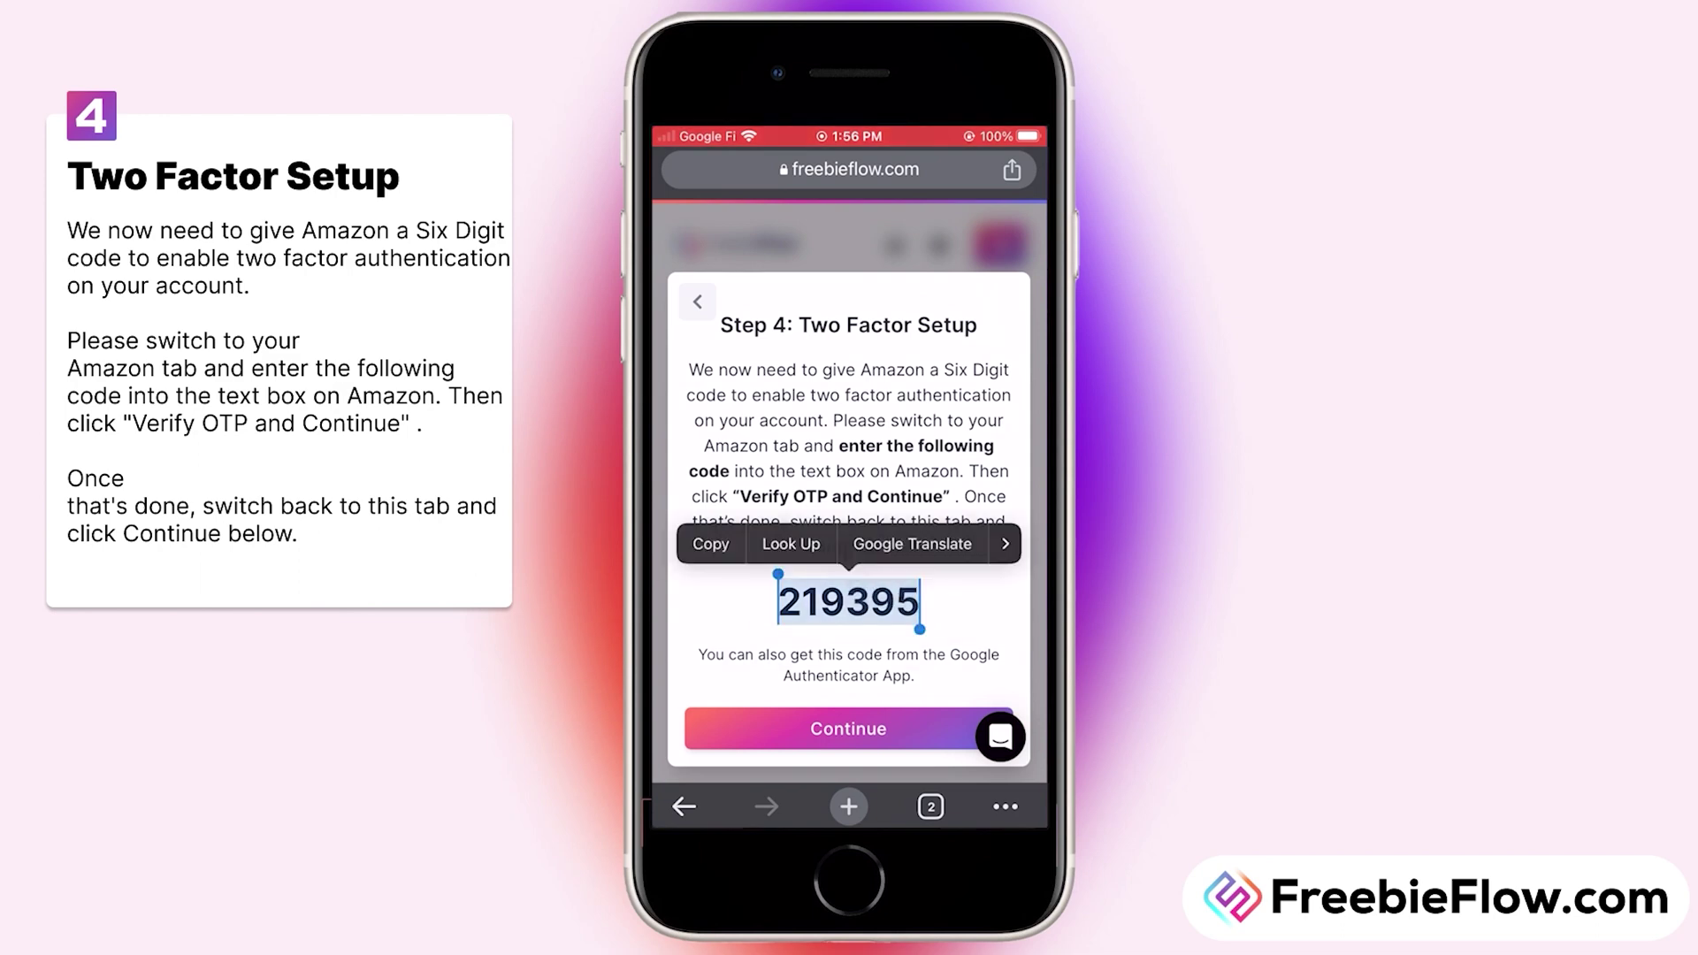
{"action": "left_click", "coordinate": [705, 542]}
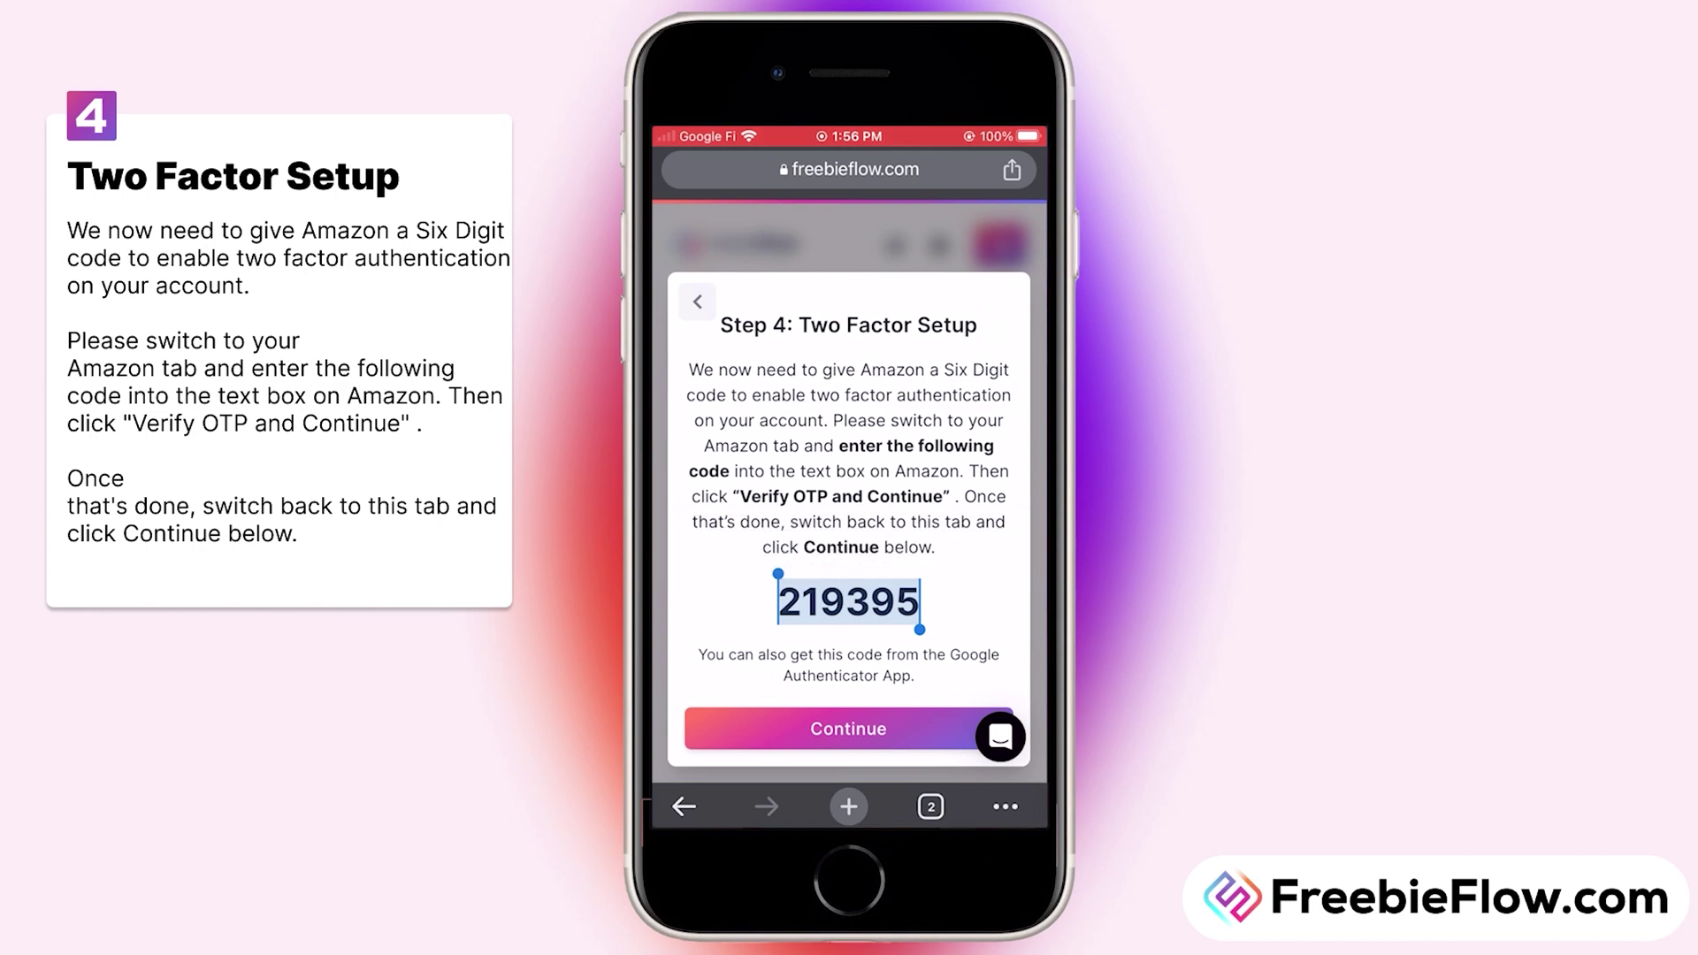
{"action": "left_click", "coordinate": [930, 806]}
Step: Paste the six-digit code into Amazon's Enter OTP field and verify it
{"action": "left_click", "coordinate": [944, 336]}
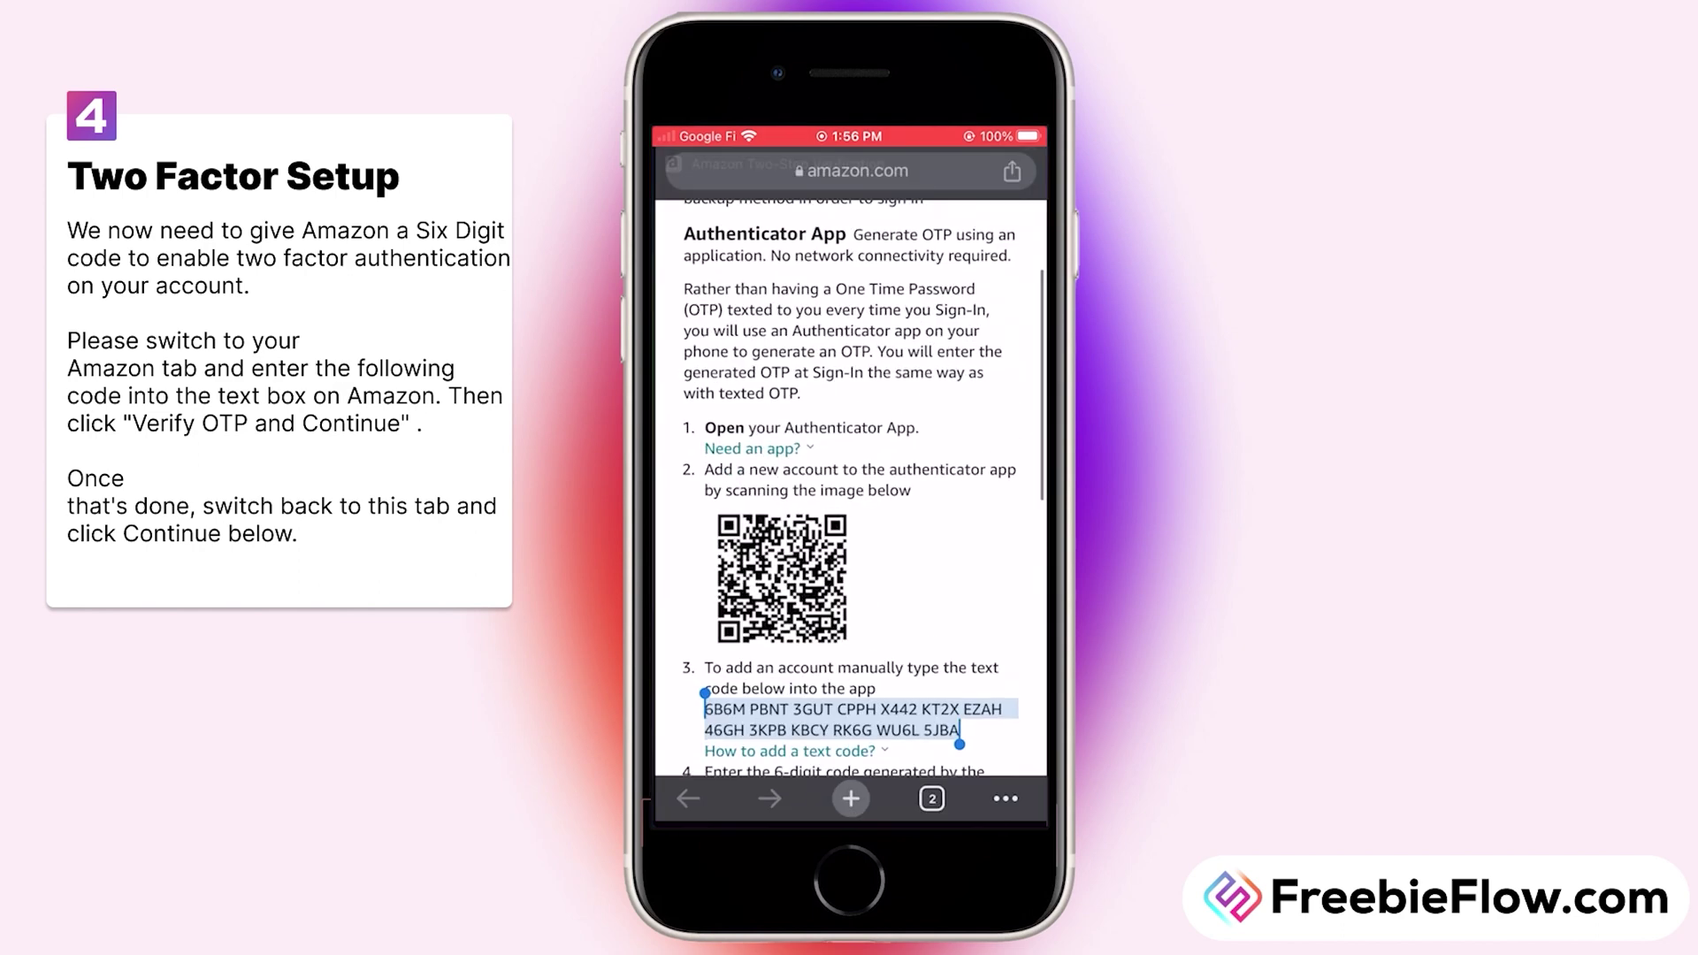
{"action": "scroll", "coordinate": [849, 487], "scroll_direction": "down", "scroll_amount": 5}
{"action": "left_click", "coordinate": [849, 663]}
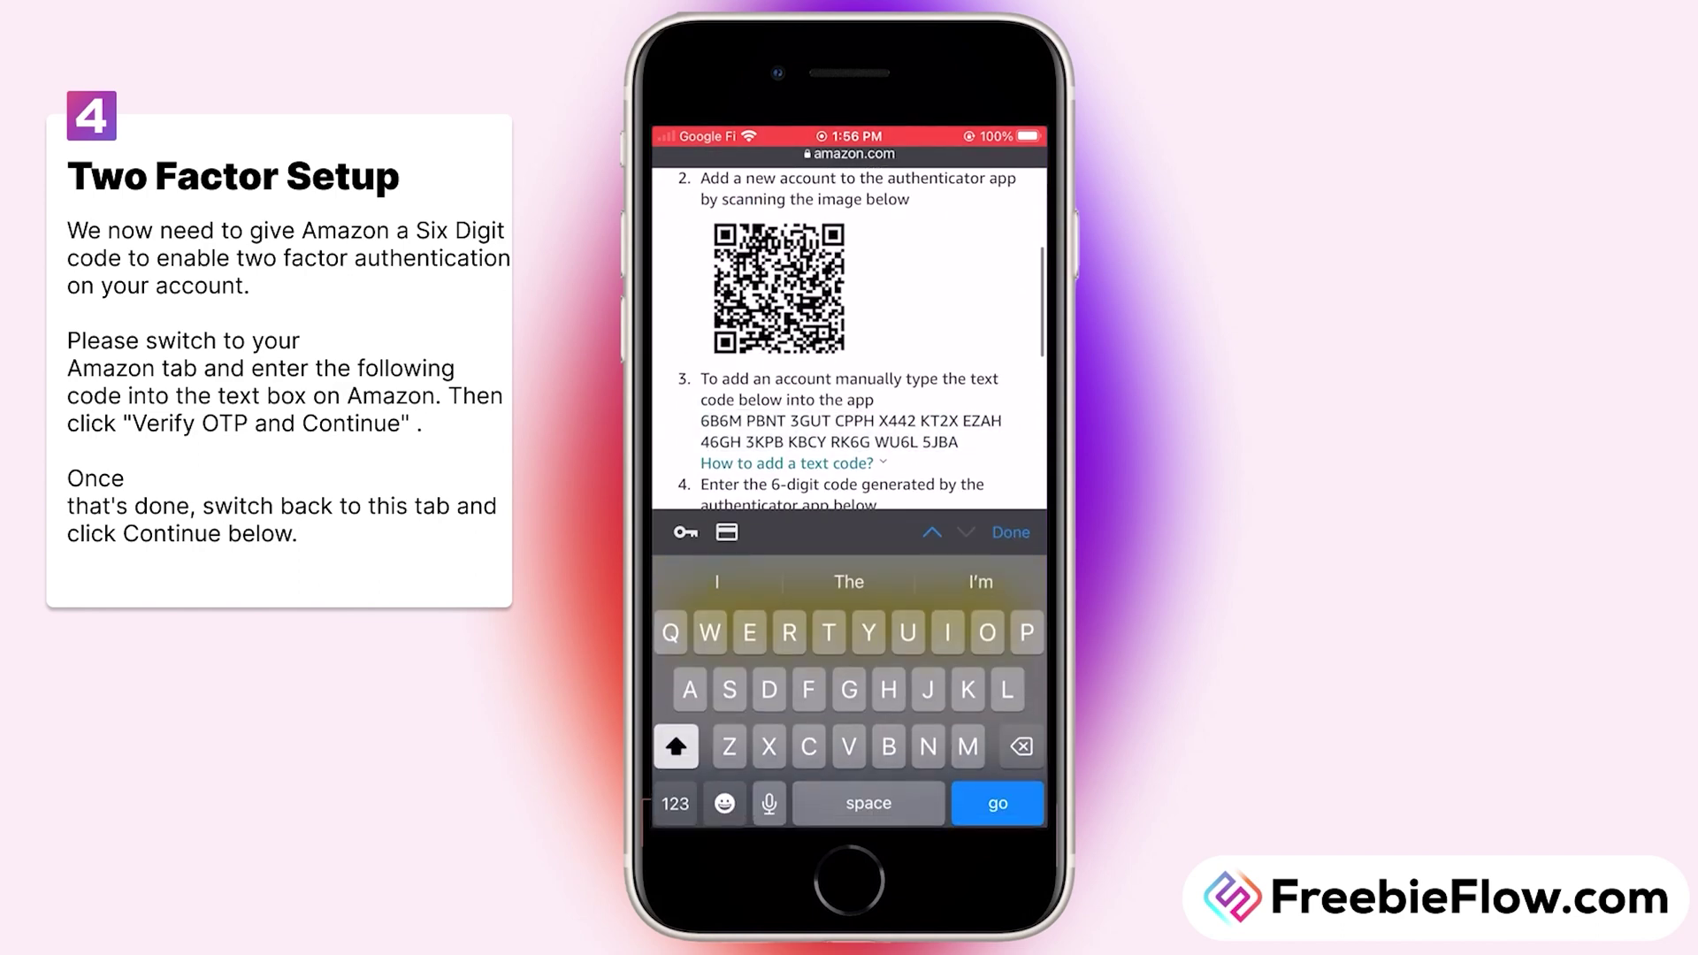
{"action": "left_click", "coordinate": [849, 422]}
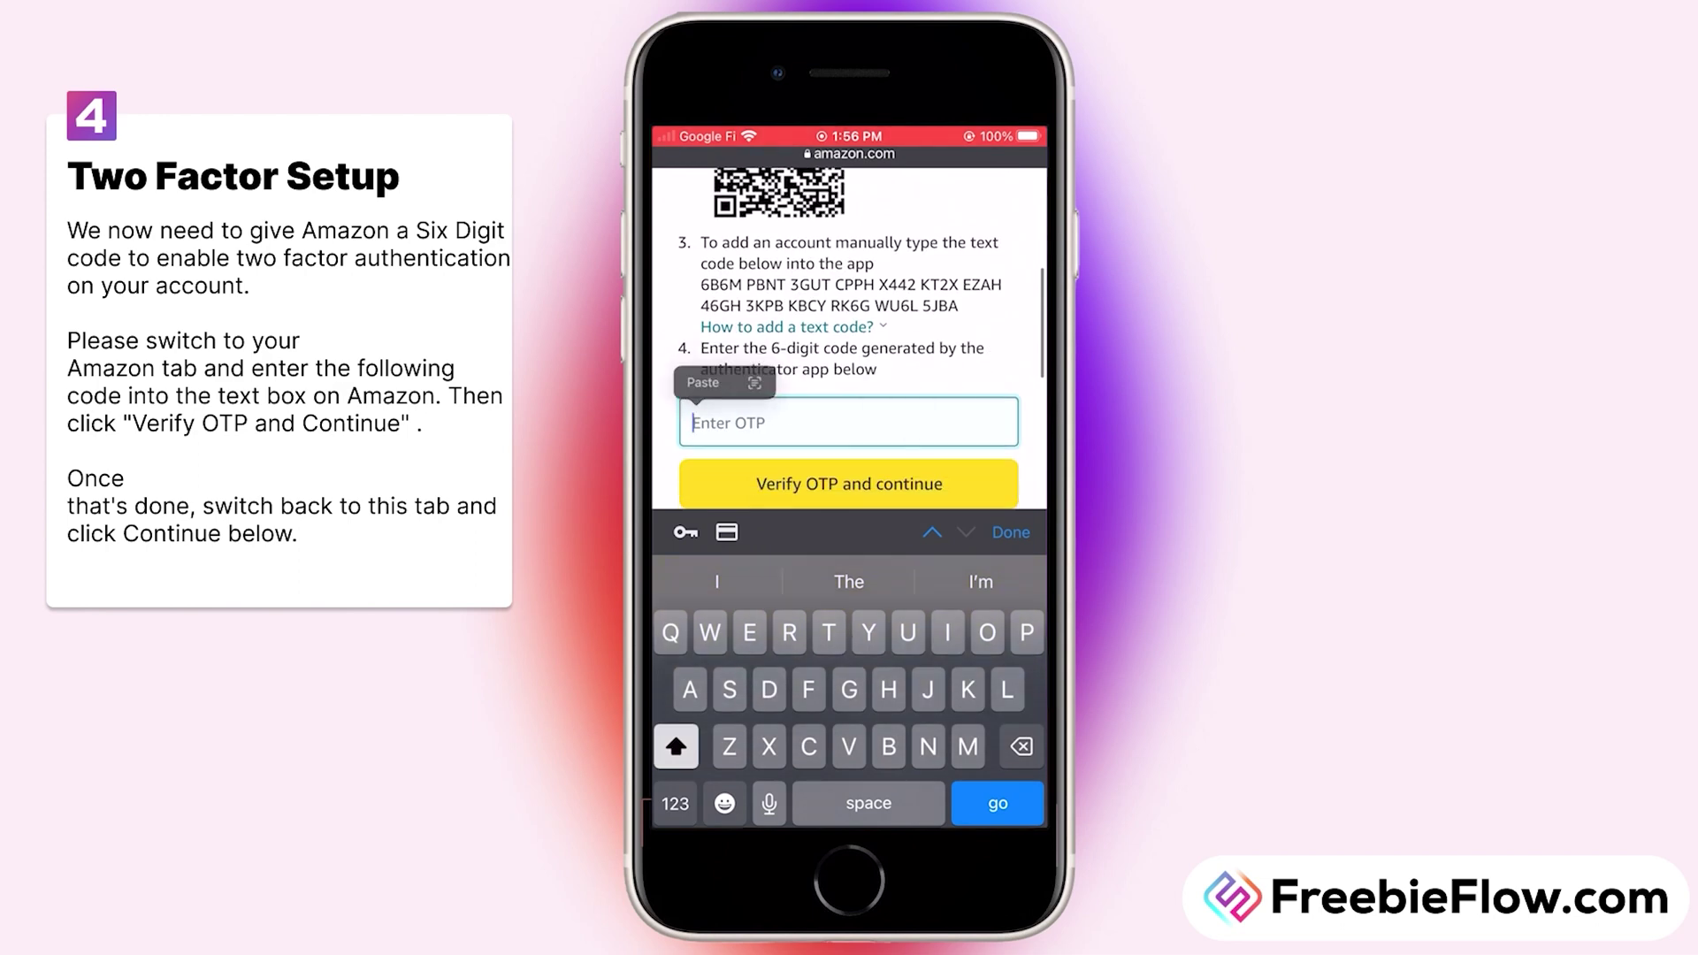
{"action": "left_click", "coordinate": [724, 381]}
{"action": "left_click", "coordinate": [849, 484]}
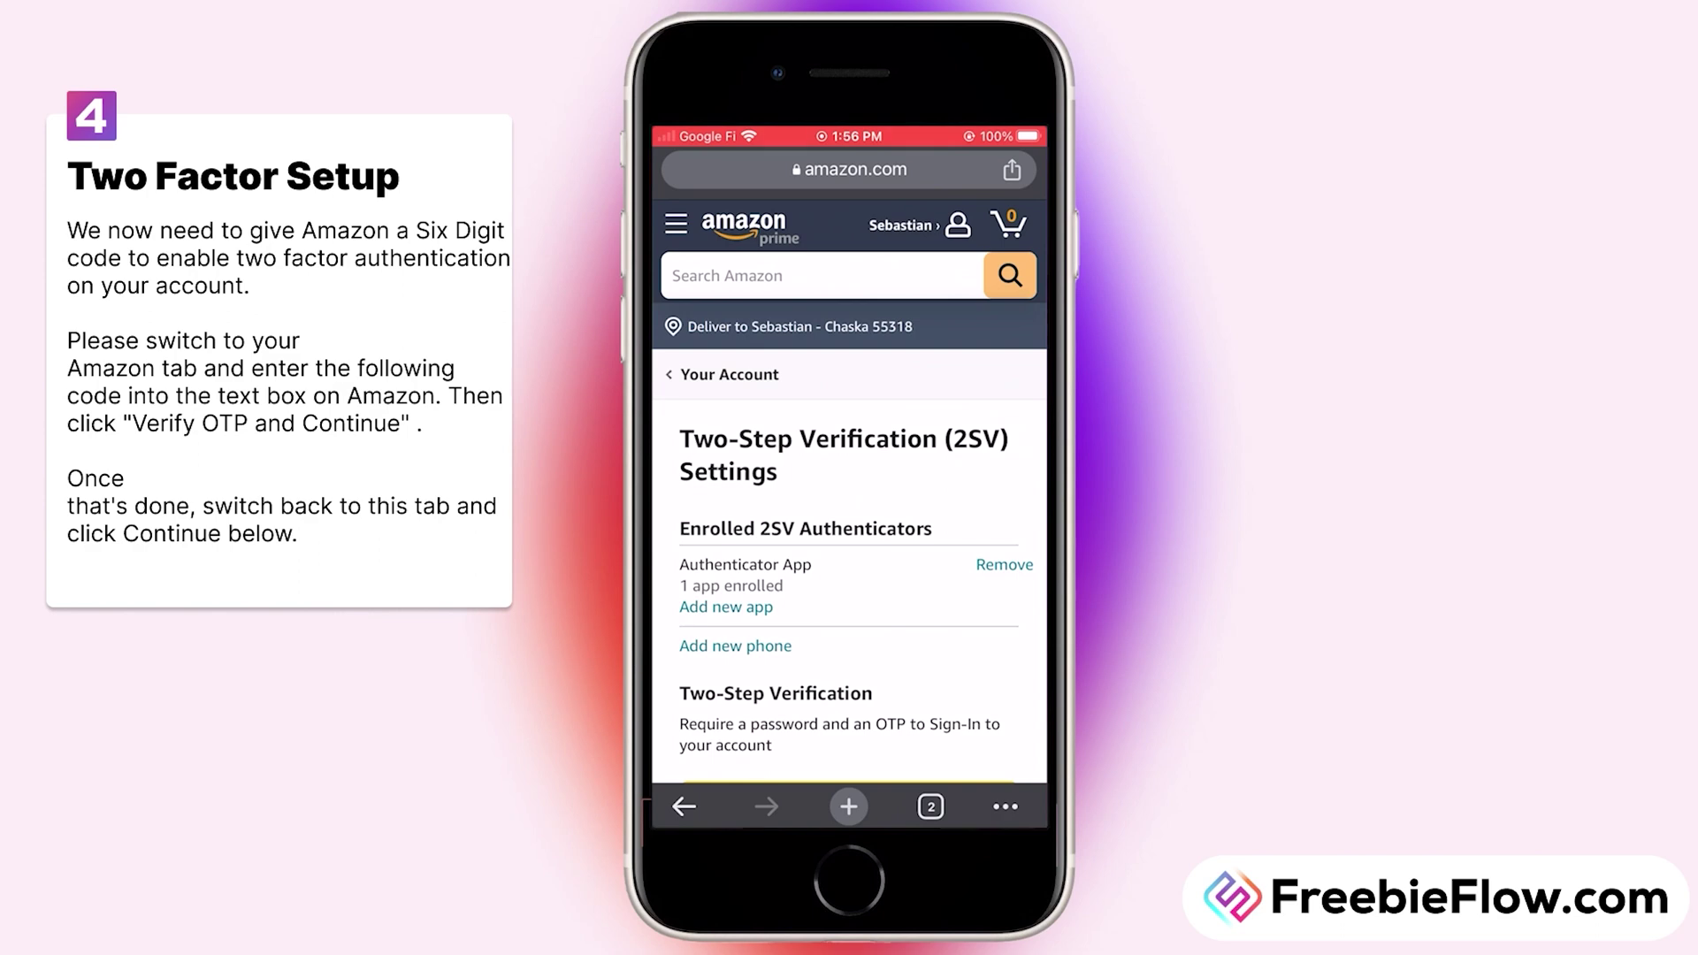
Step: Return to FreebieFlow and confirm, advancing to Step 5: Account Linking
{"action": "left_click", "coordinate": [931, 806]}
{"action": "left_click", "coordinate": [778, 336]}
{"action": "left_click", "coordinate": [849, 686]}
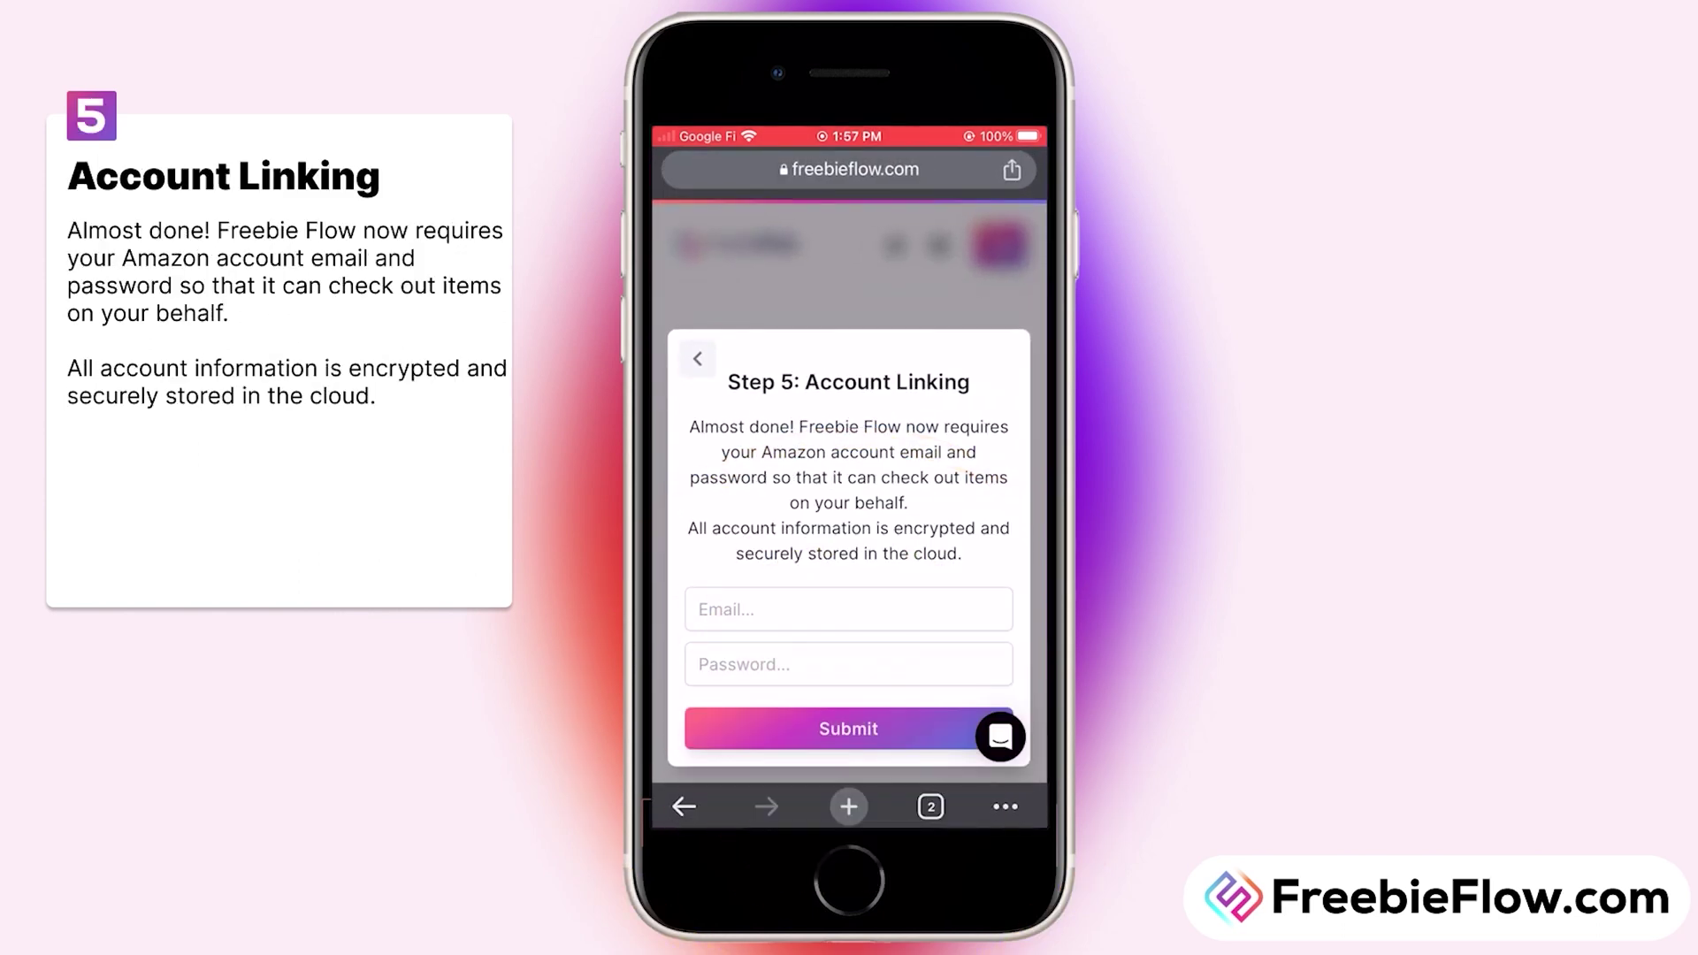
Step: Enter the Amazon account's email and password, submit to link it, and continue to the dashboard
{"action": "left_click", "coordinate": [849, 610]}
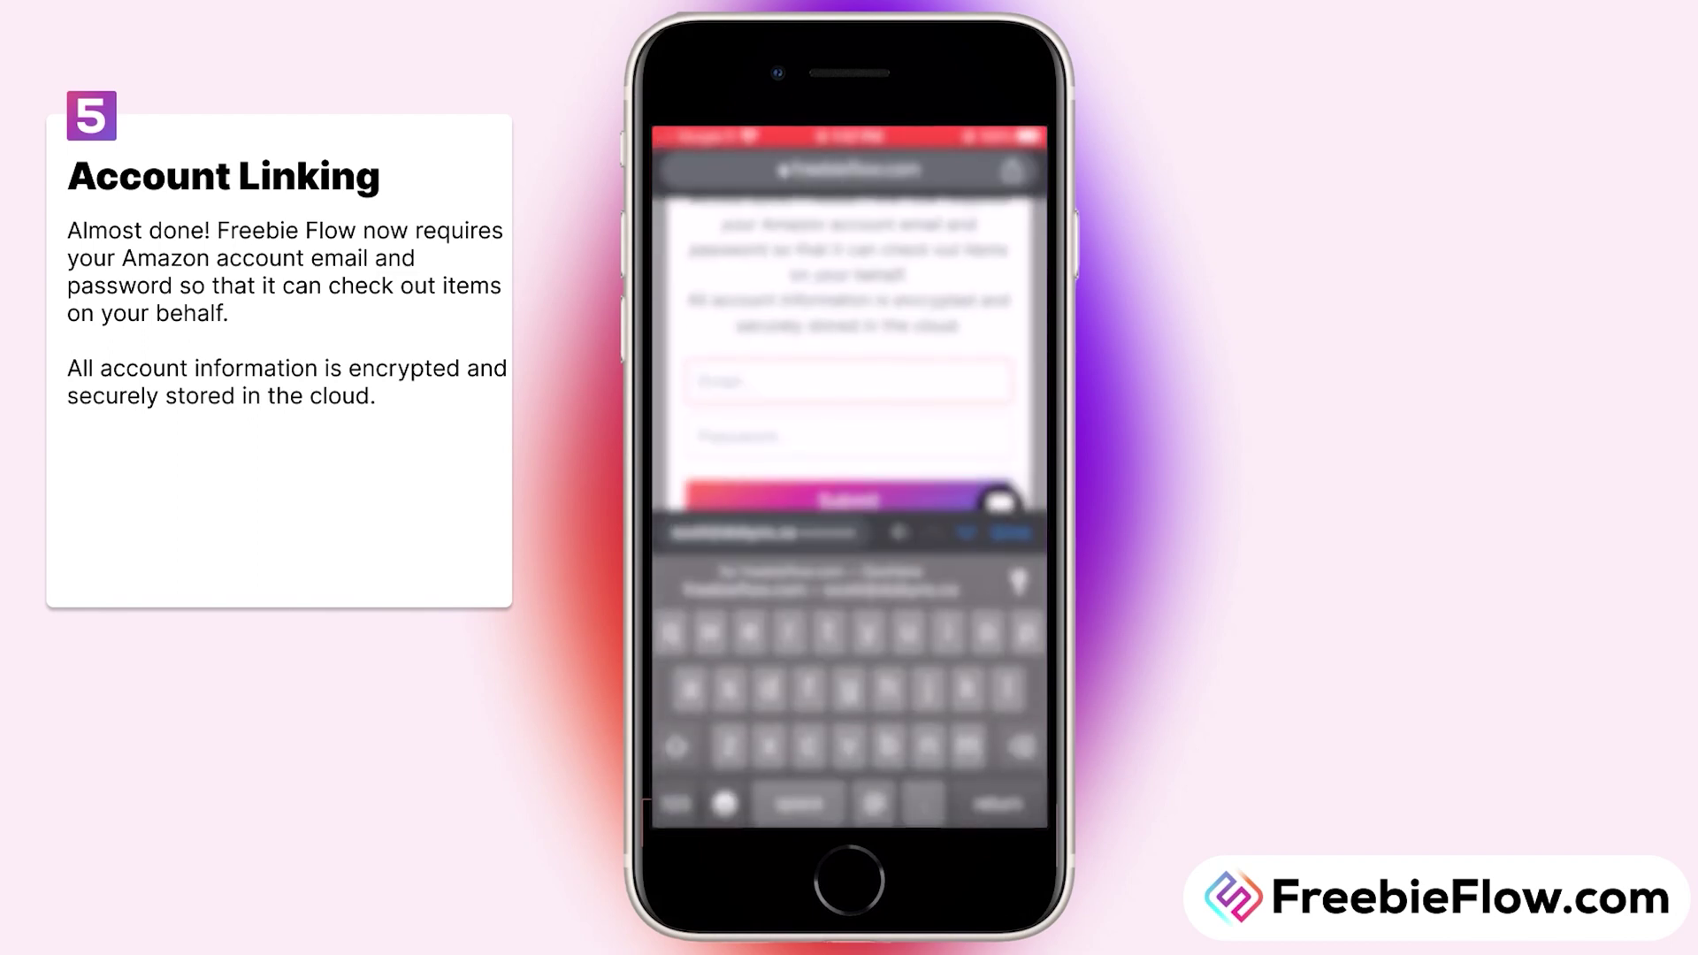
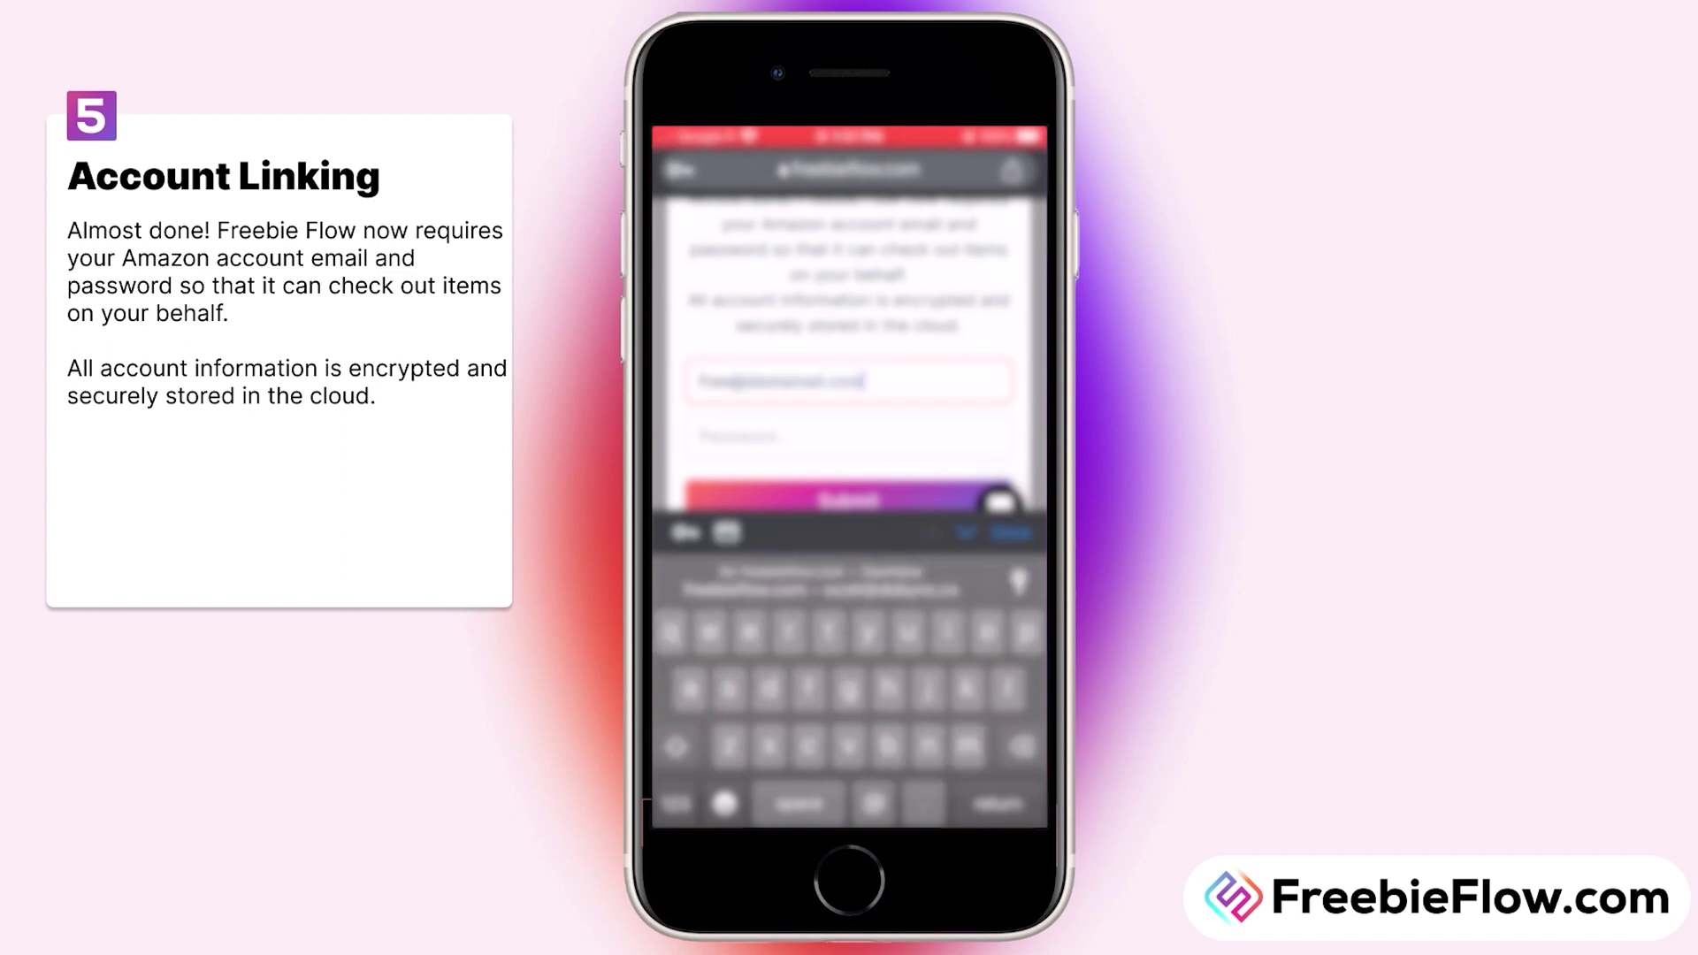
{"action": "left_click", "coordinate": [849, 436]}
{"action": "type", "text": "********"}
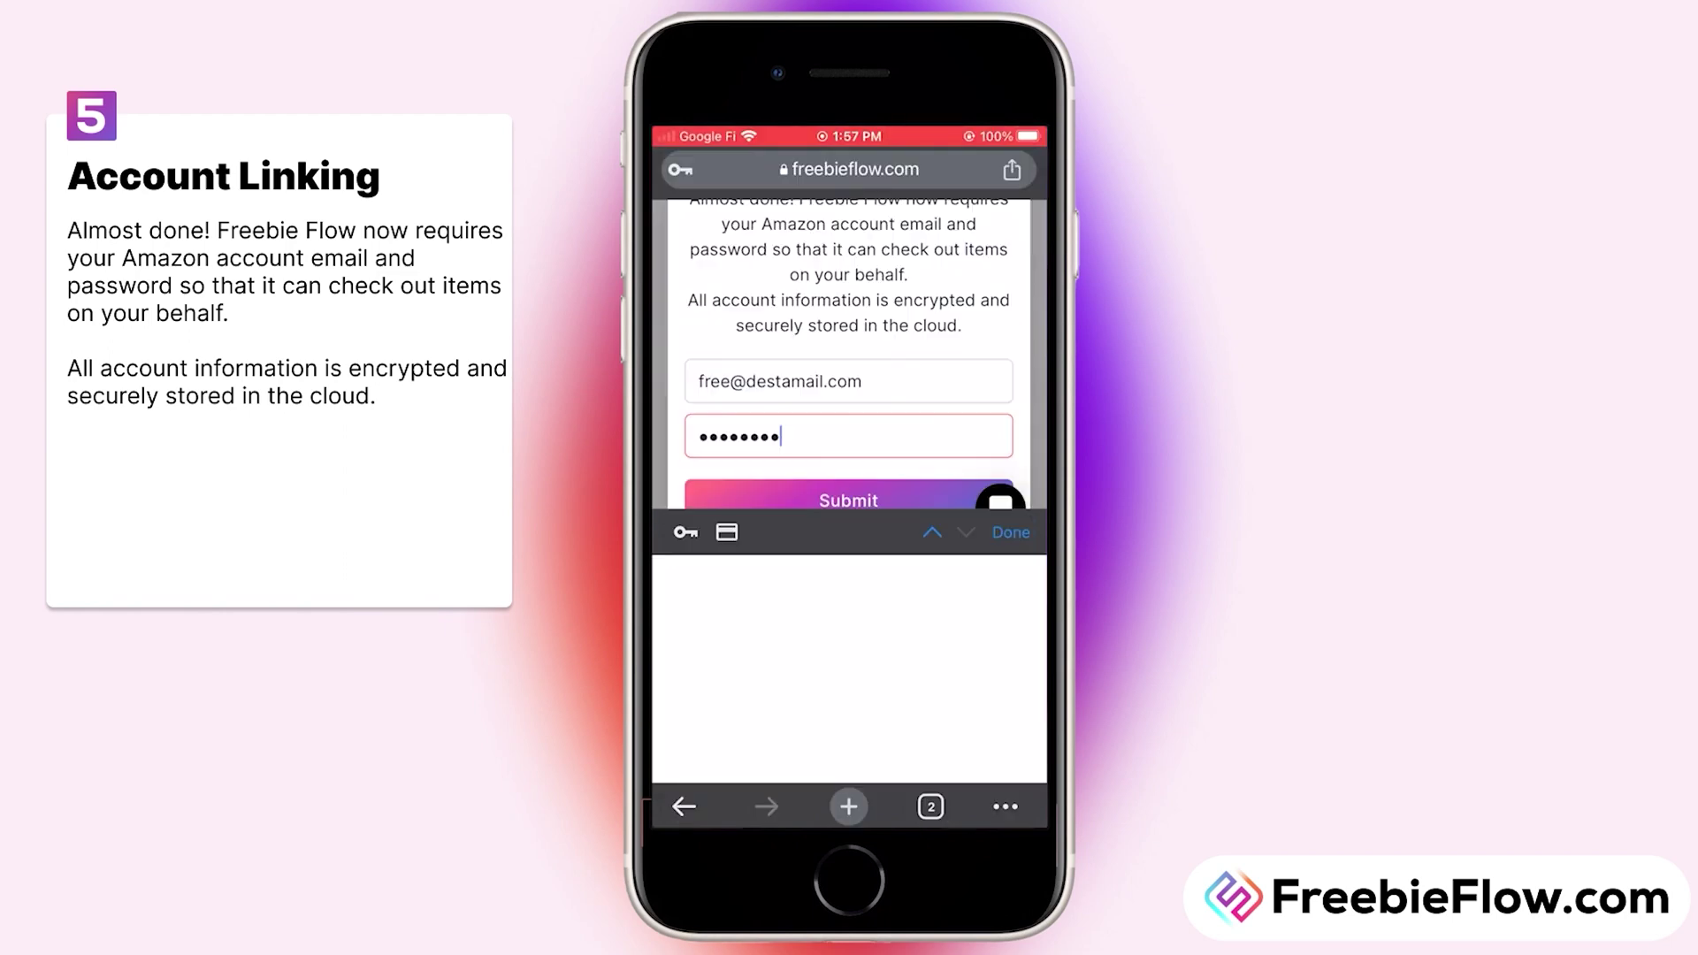
{"action": "key", "text": "Return"}
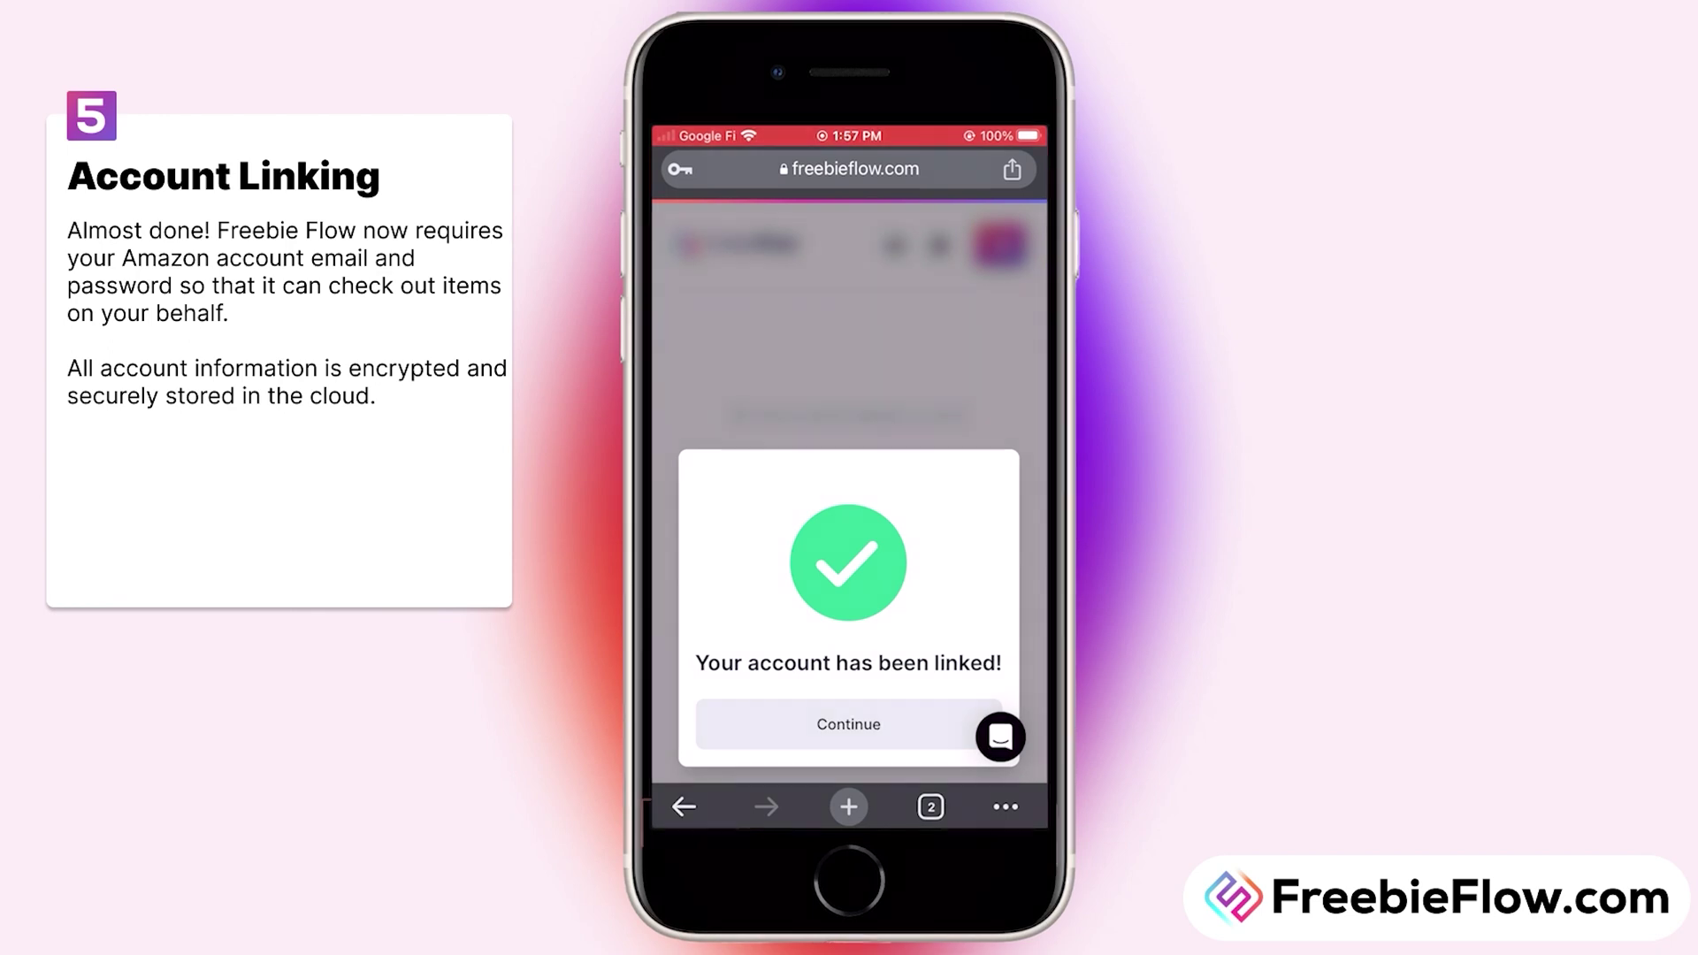
{"action": "left_click", "coordinate": [849, 723]}
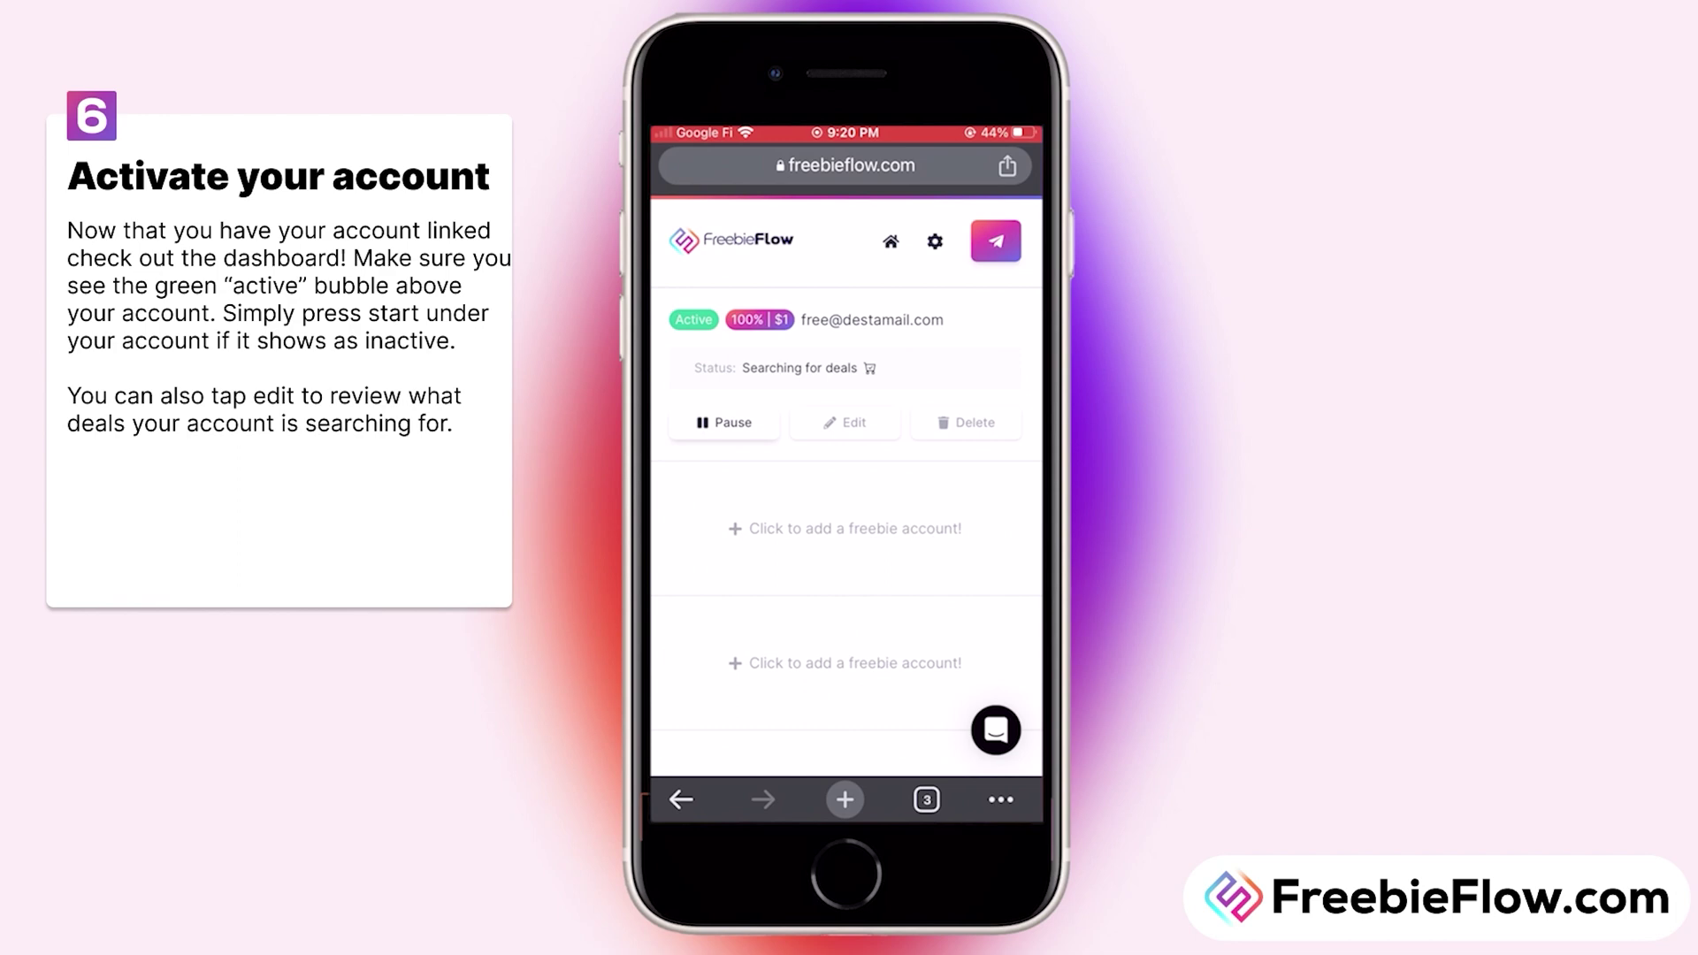
Step: Pause the account, save its deal settings at 100% discount, $1 max and $0 min, then restart it
{"action": "left_click", "coordinate": [723, 422]}
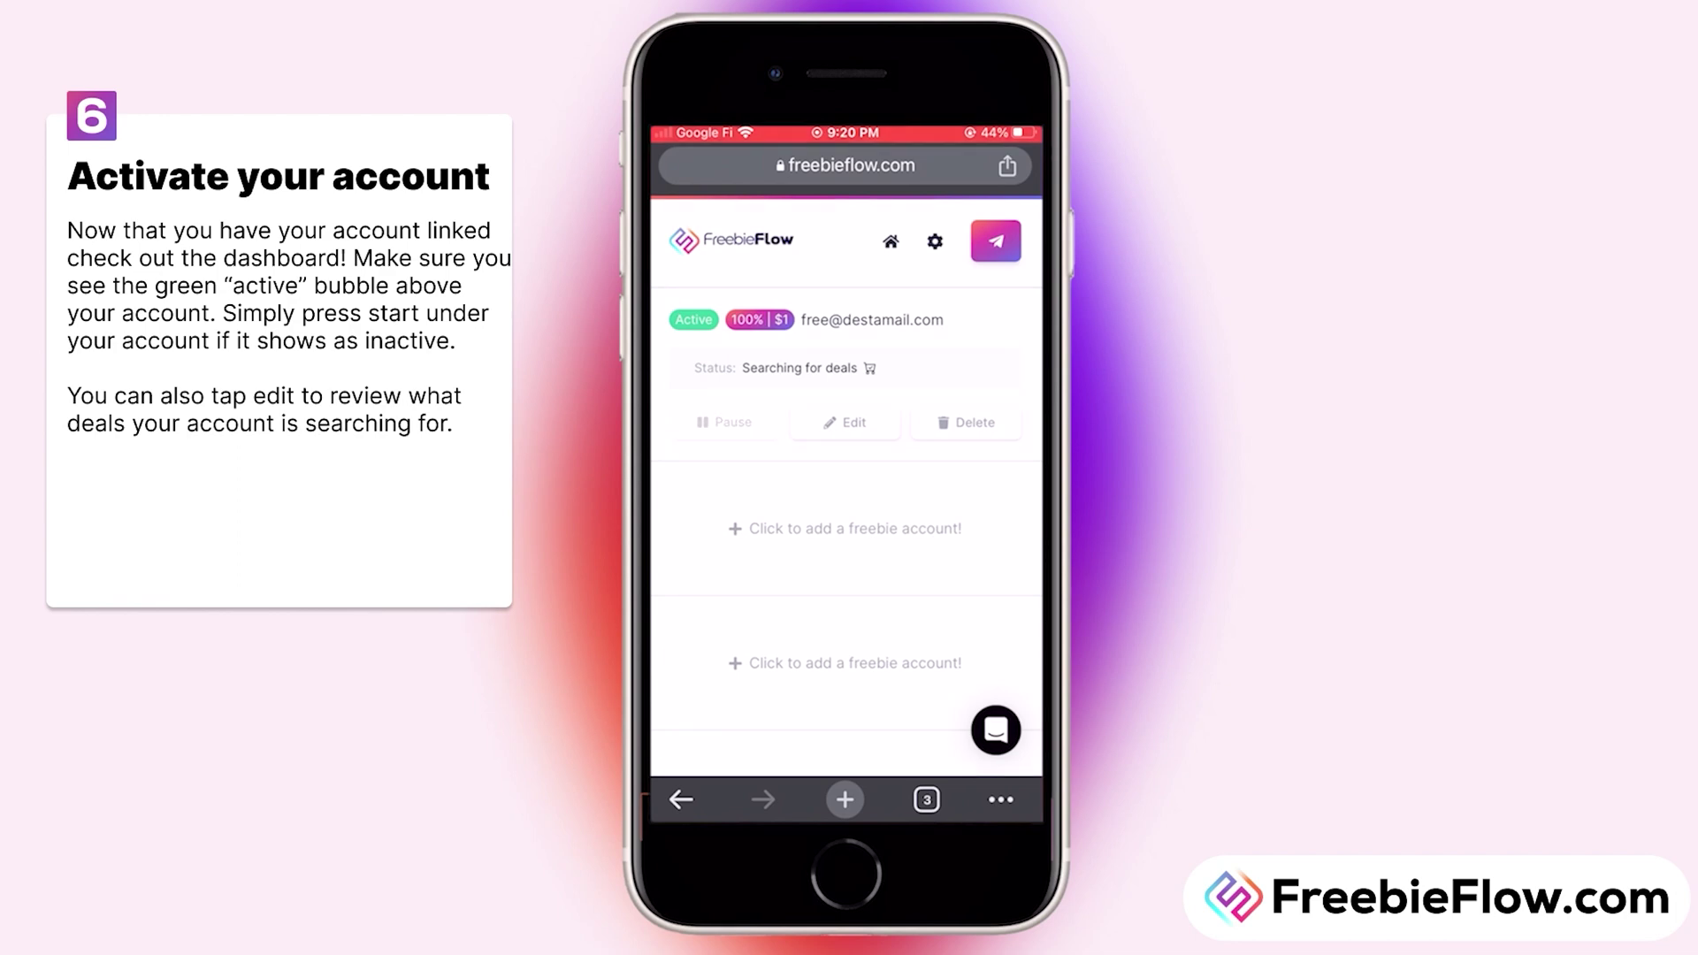
{"action": "left_click", "coordinate": [845, 422]}
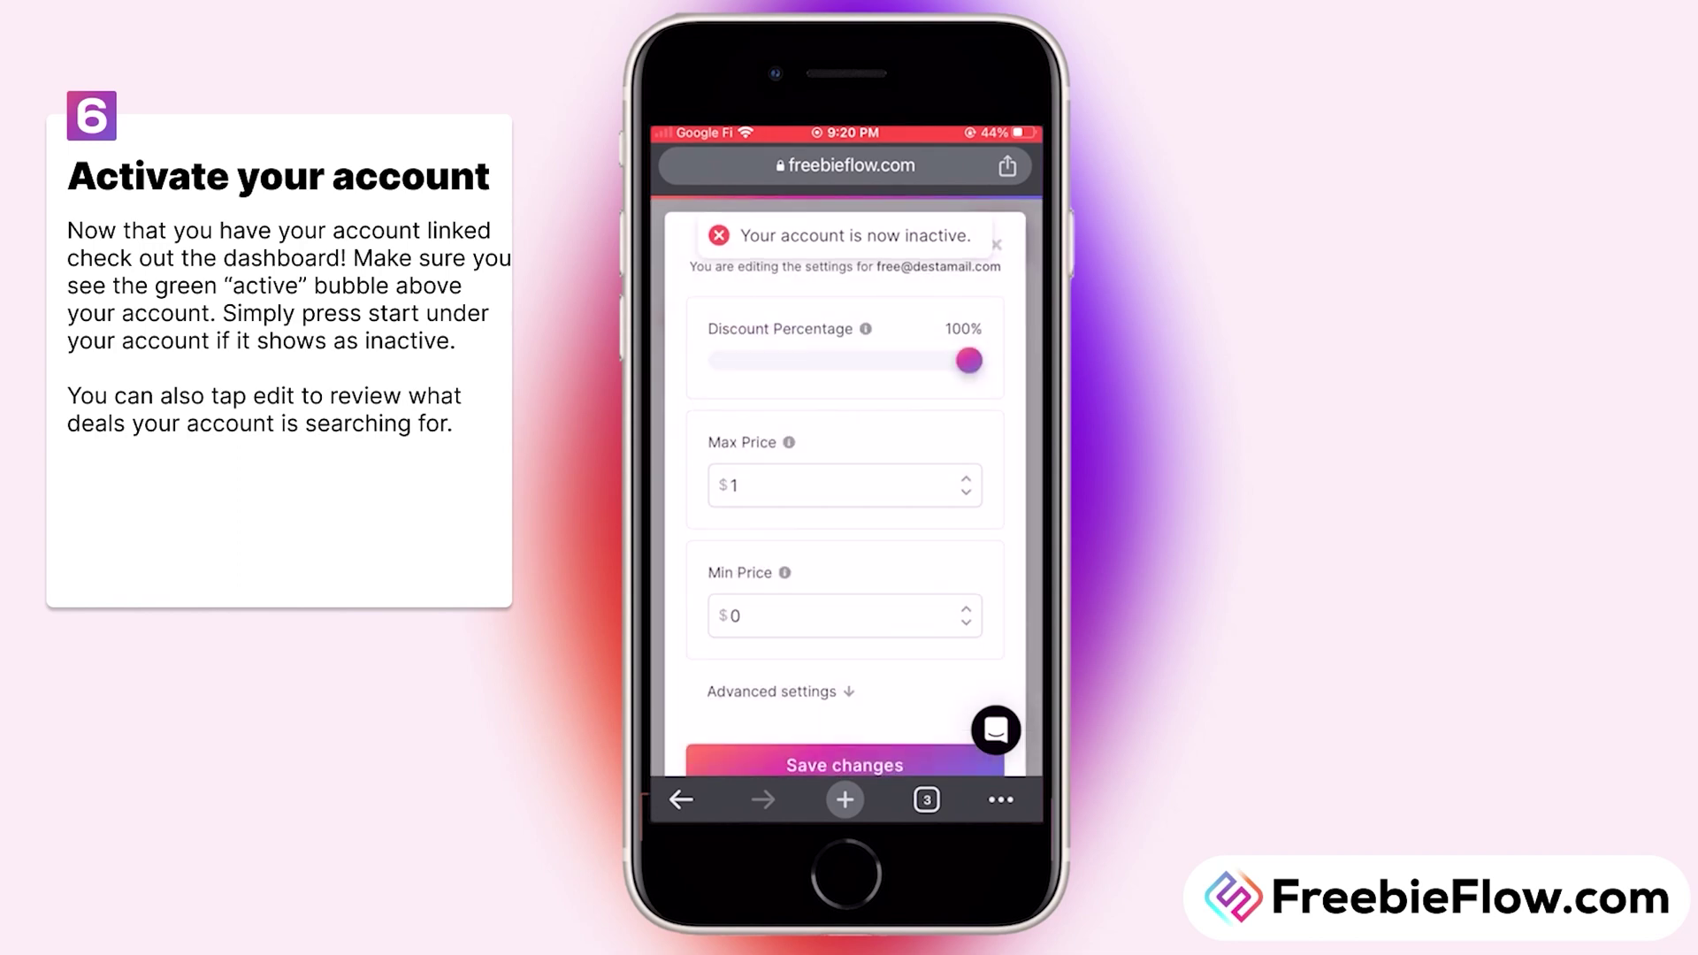
{"action": "left_click_drag", "start_coordinate": [970, 360], "coordinate": [969, 360]}
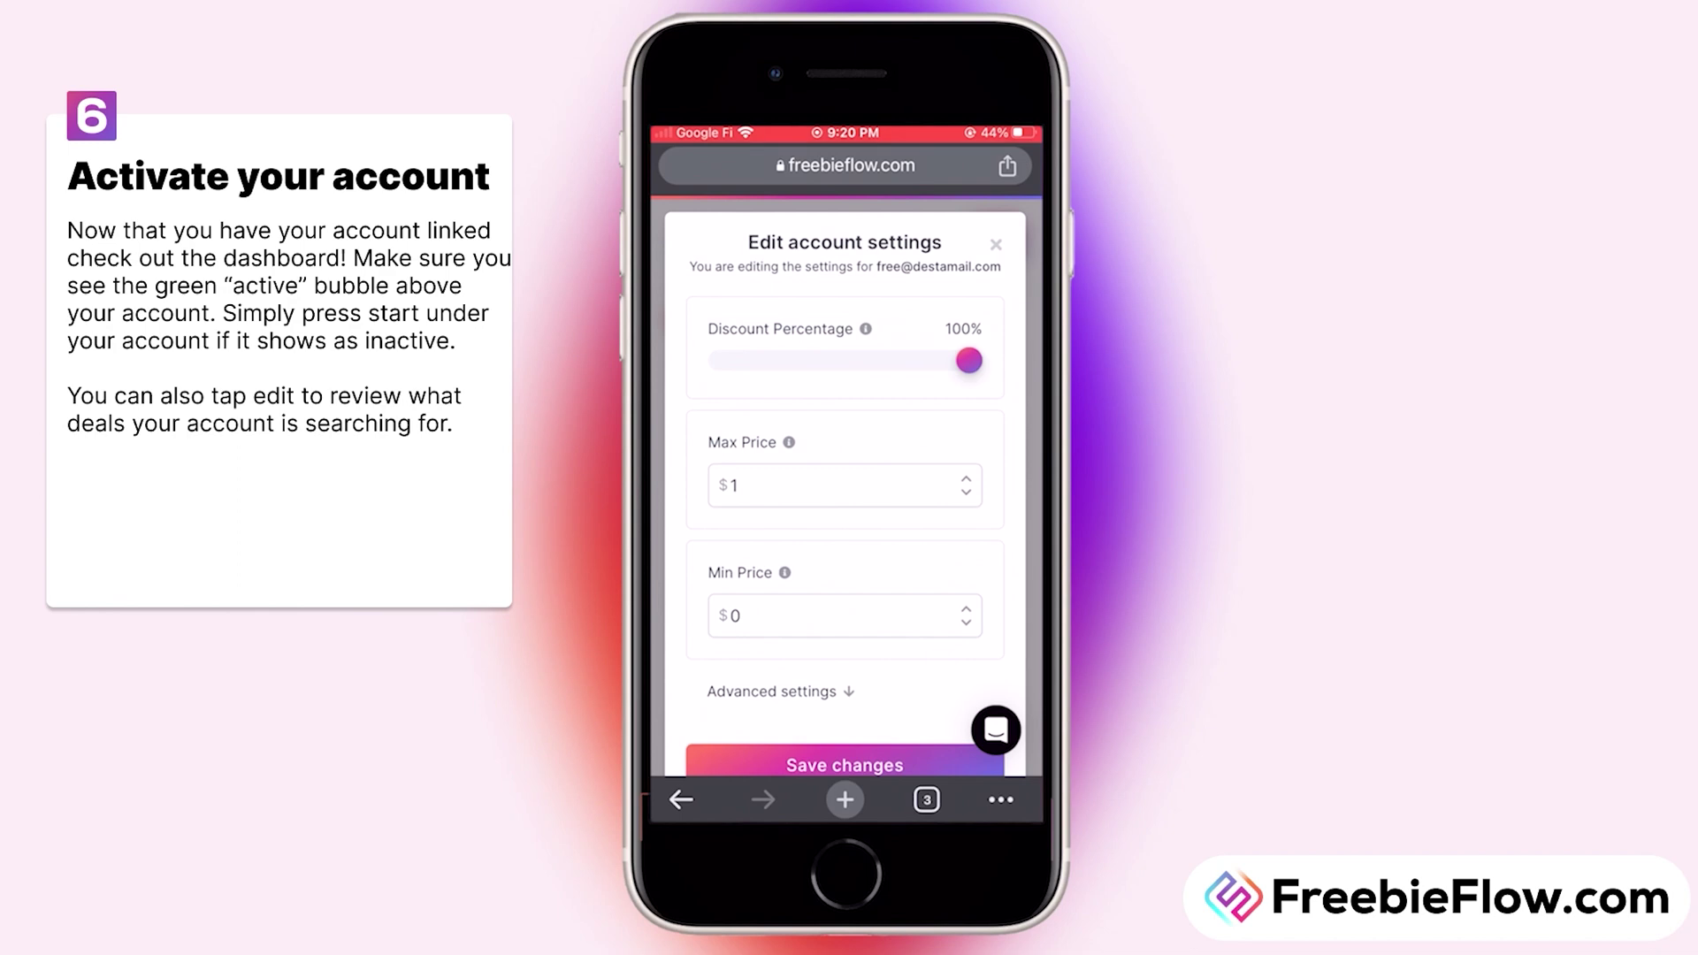
{"action": "scroll", "coordinate": [844, 487], "scroll_direction": "down", "scroll_amount": 1}
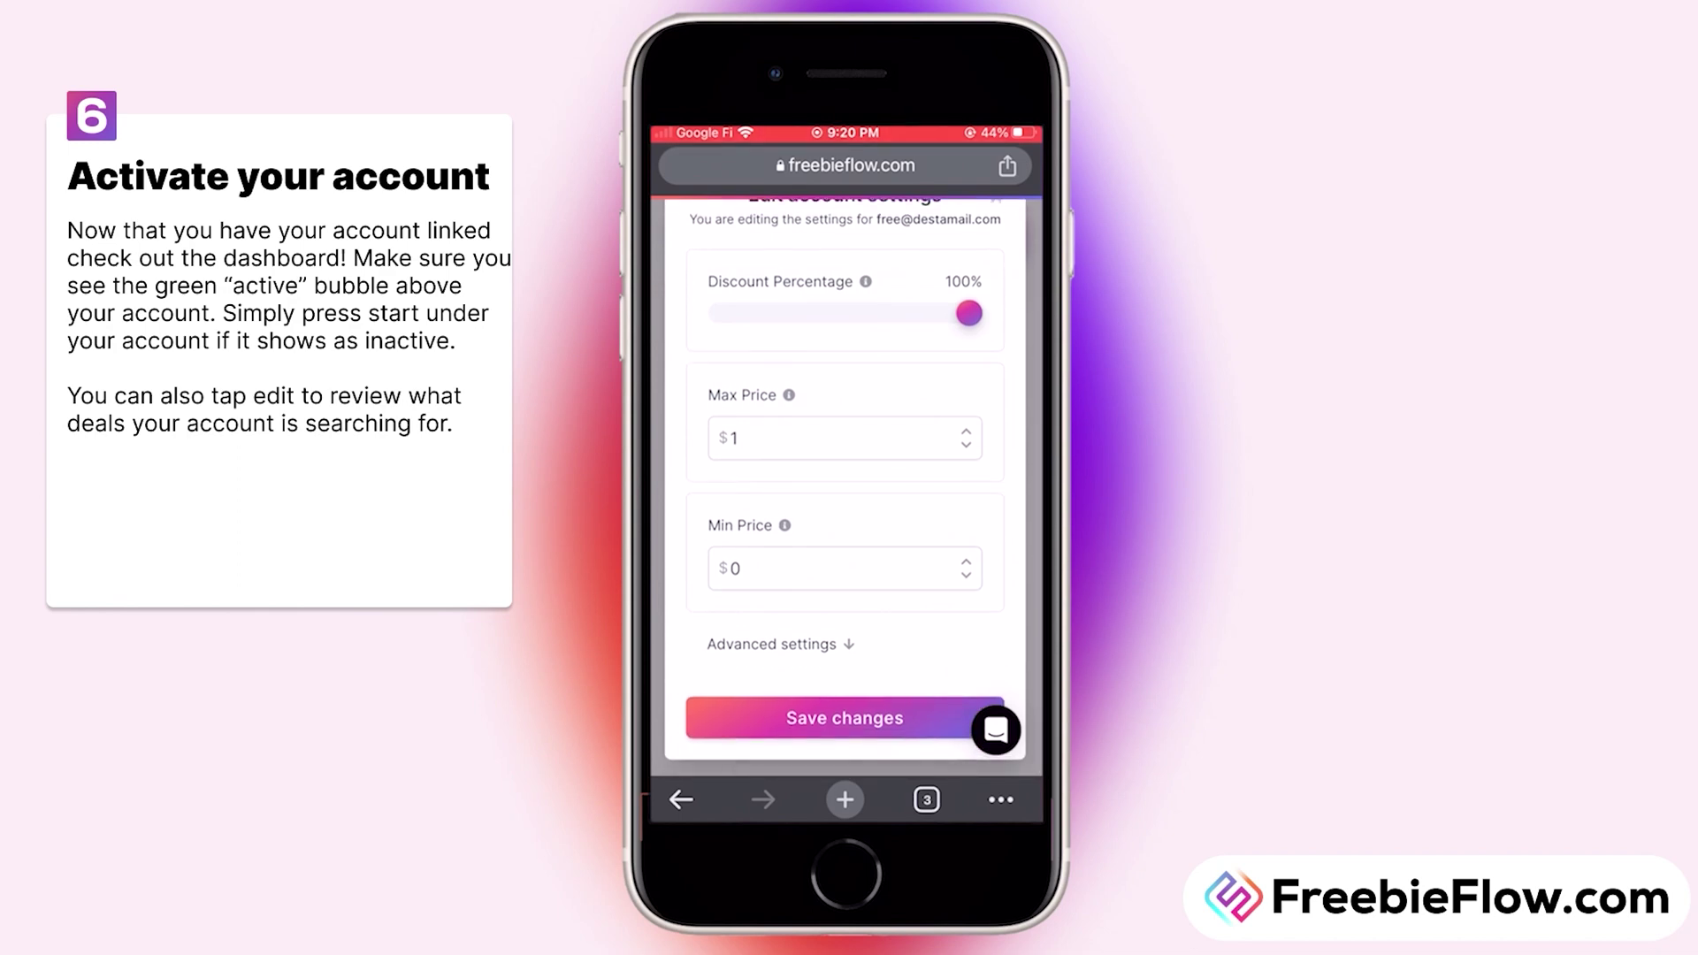
{"action": "left_click", "coordinate": [771, 643]}
{"action": "scroll", "coordinate": [845, 486], "scroll_direction": "down", "scroll_amount": 5}
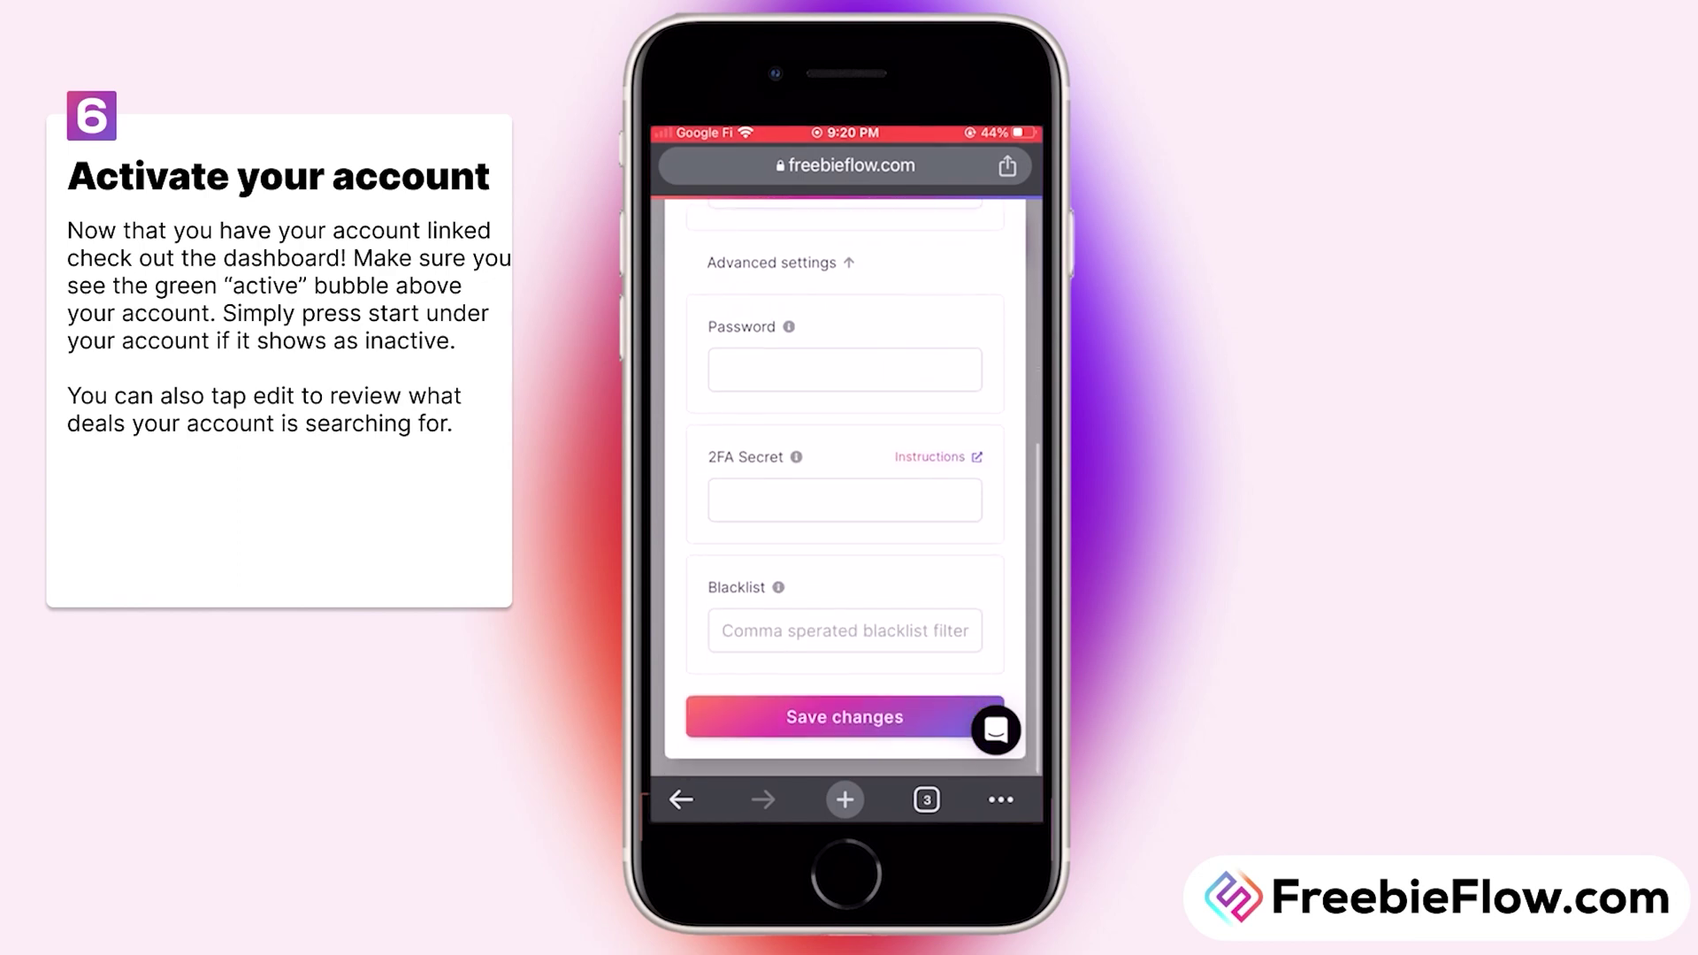
{"action": "scroll", "coordinate": [845, 487], "scroll_direction": "down", "scroll_amount": 1}
{"action": "left_click", "coordinate": [800, 706]}
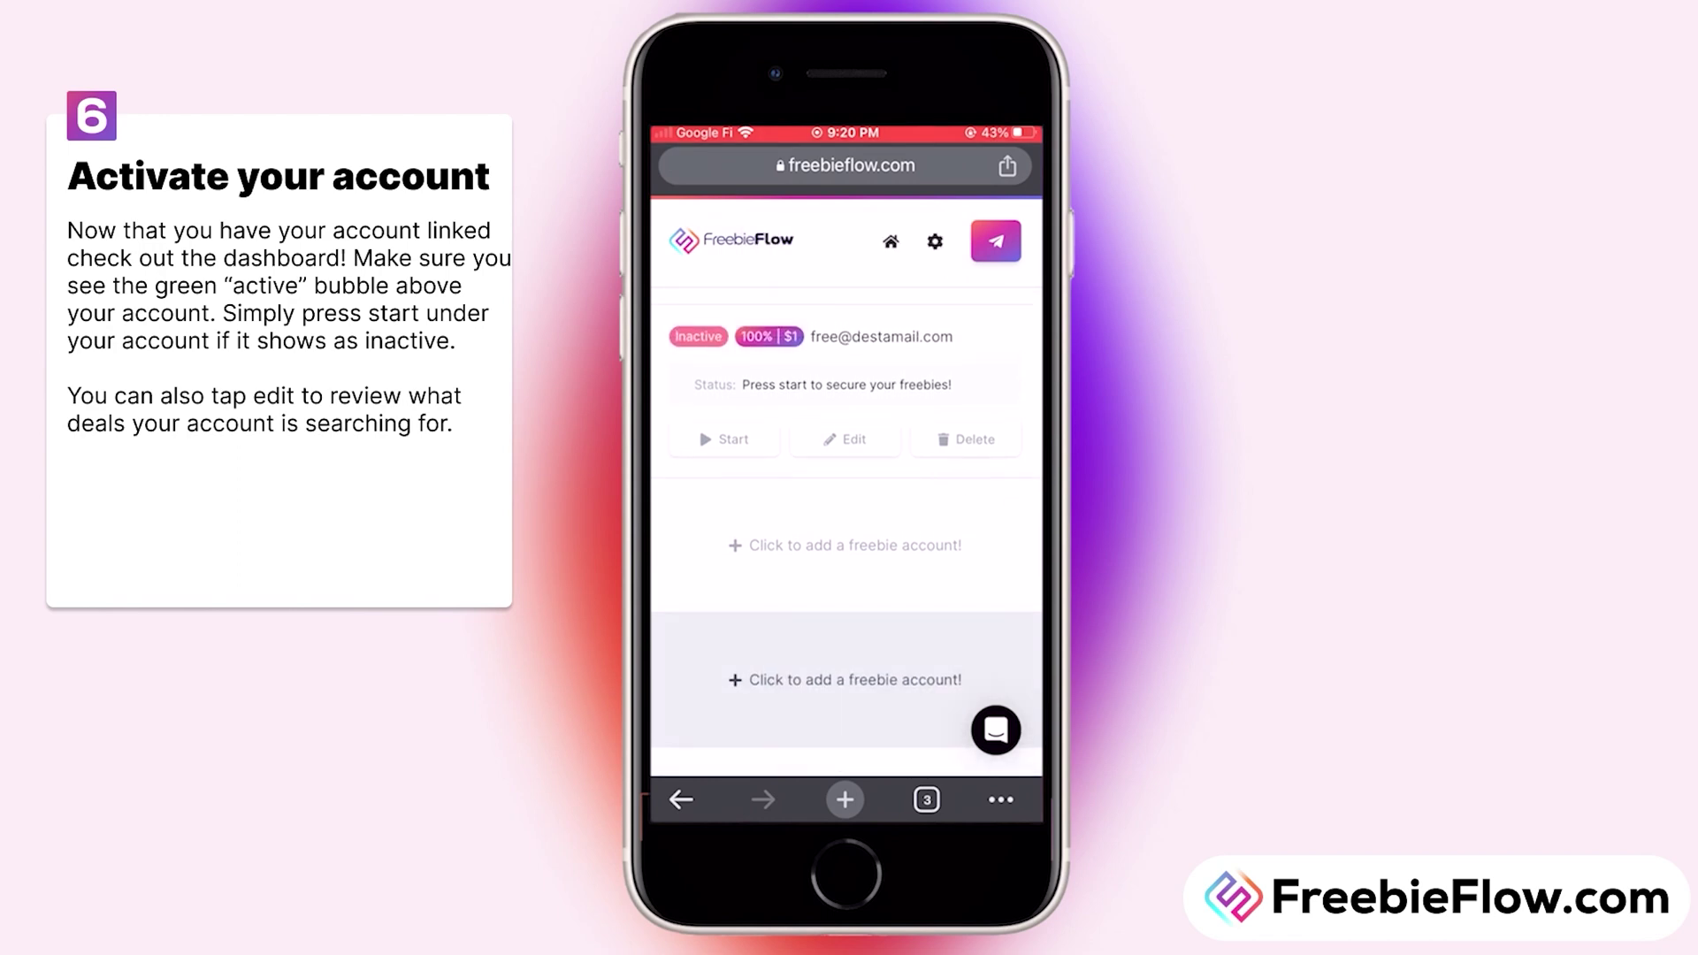
{"action": "left_click", "coordinate": [659, 444]}
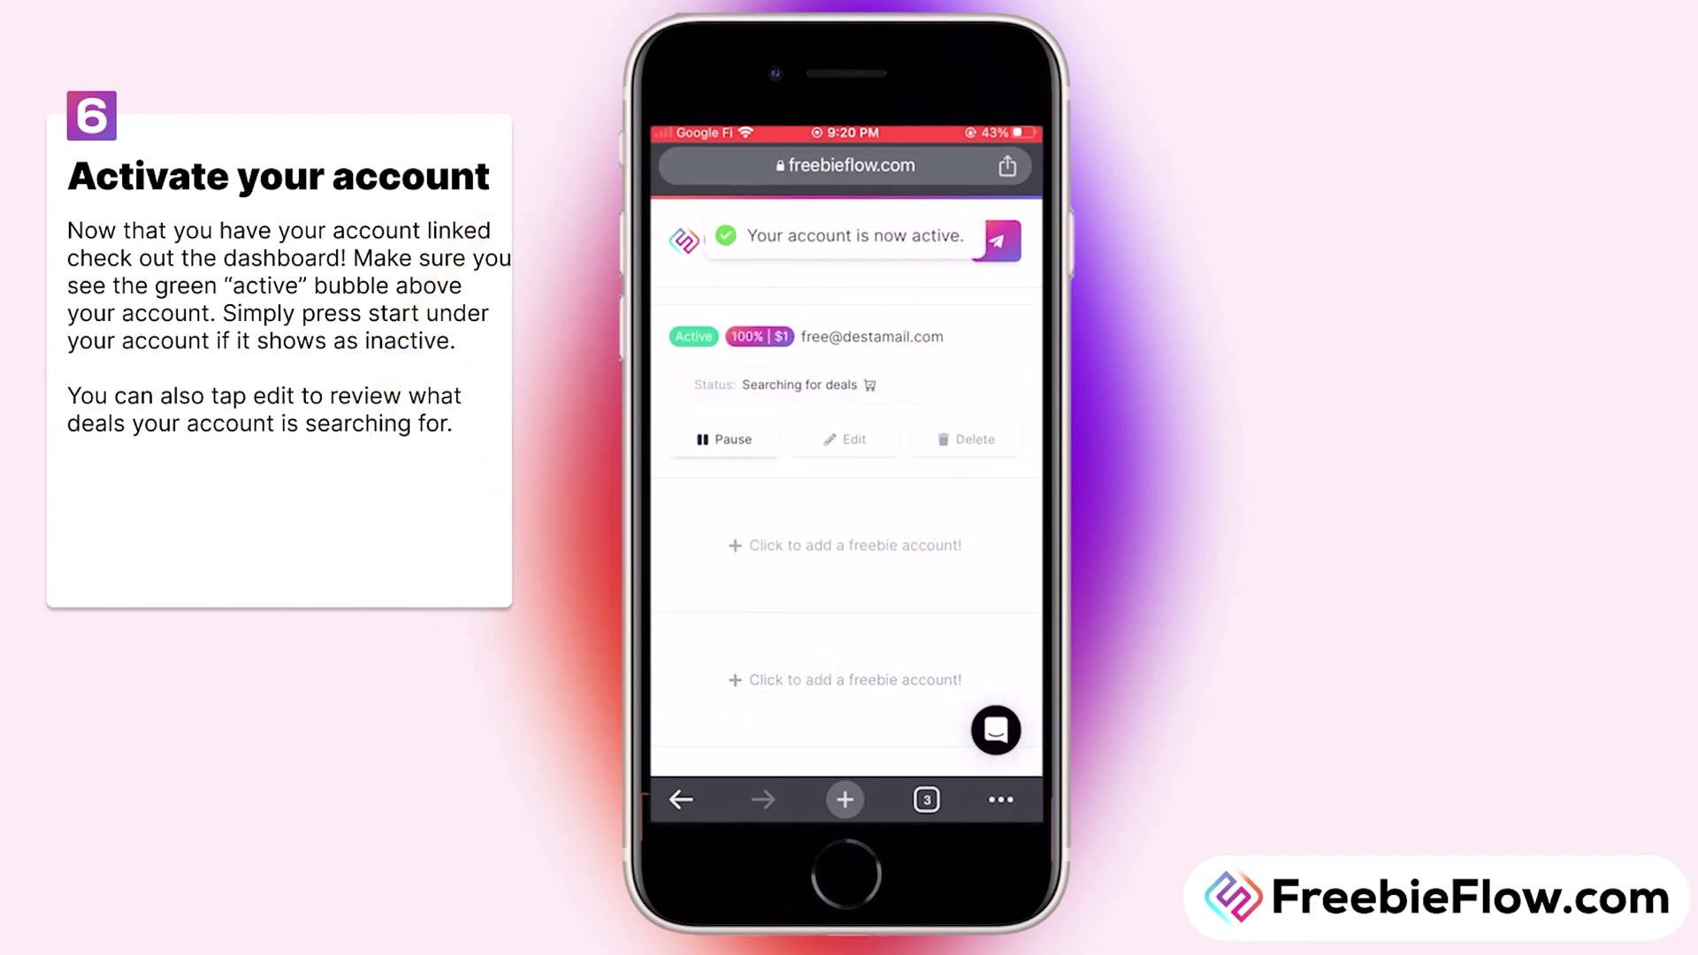